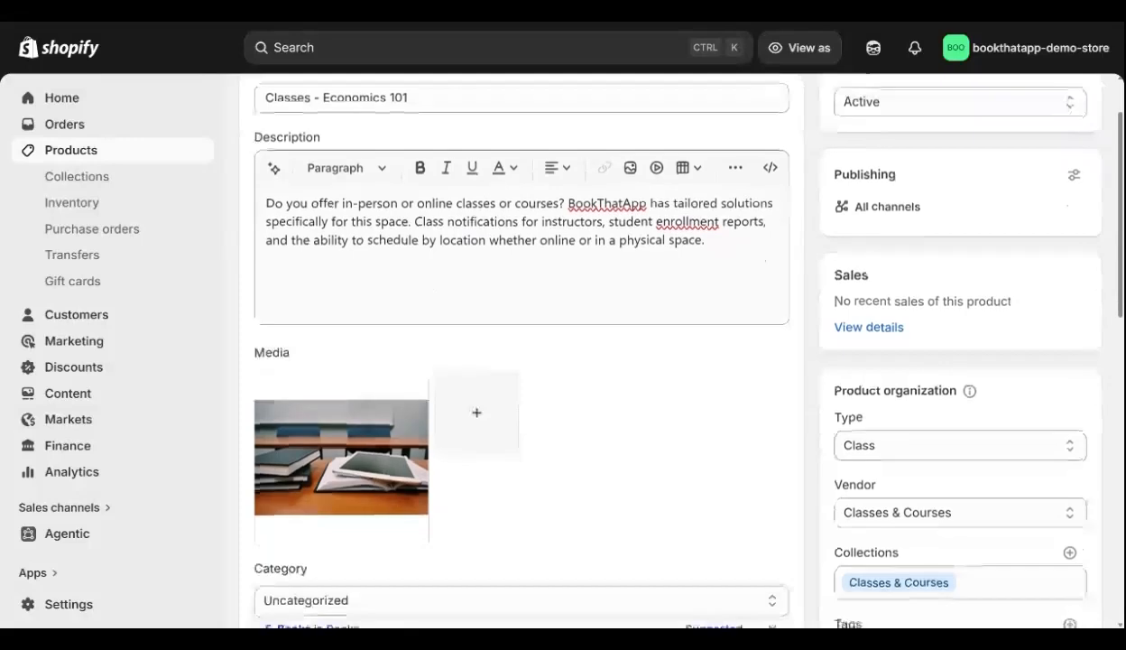
# - Review the title and description of the Classes - Economics 101 product
pyautogui.scroll(-1, 671, 341)
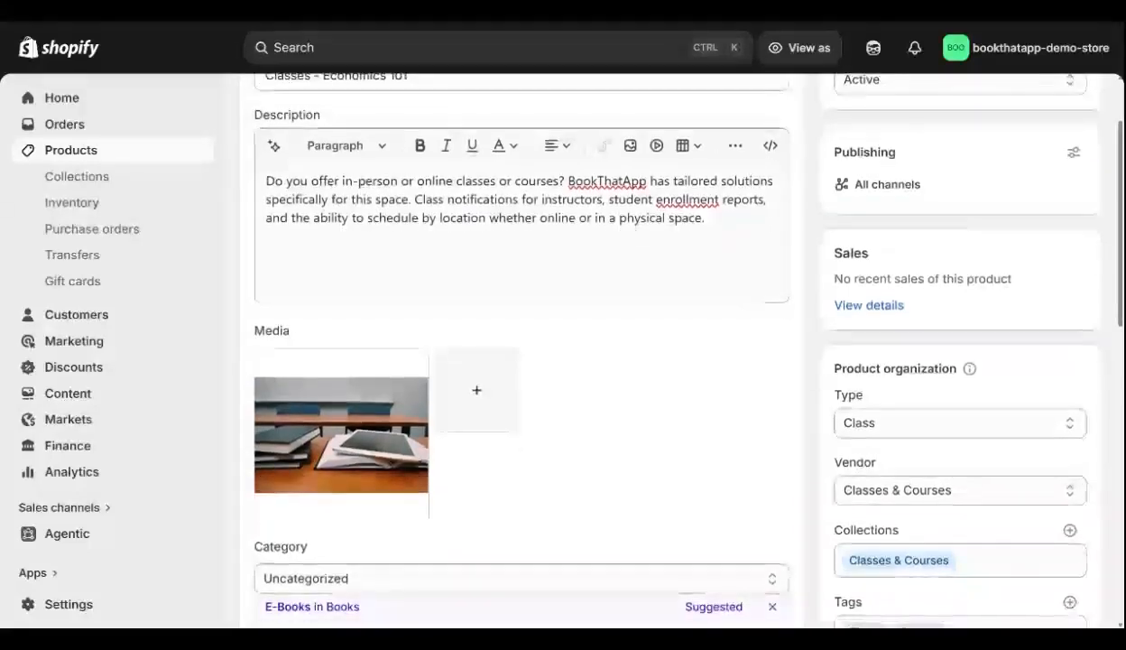
pyautogui.scroll(3, 671, 341)
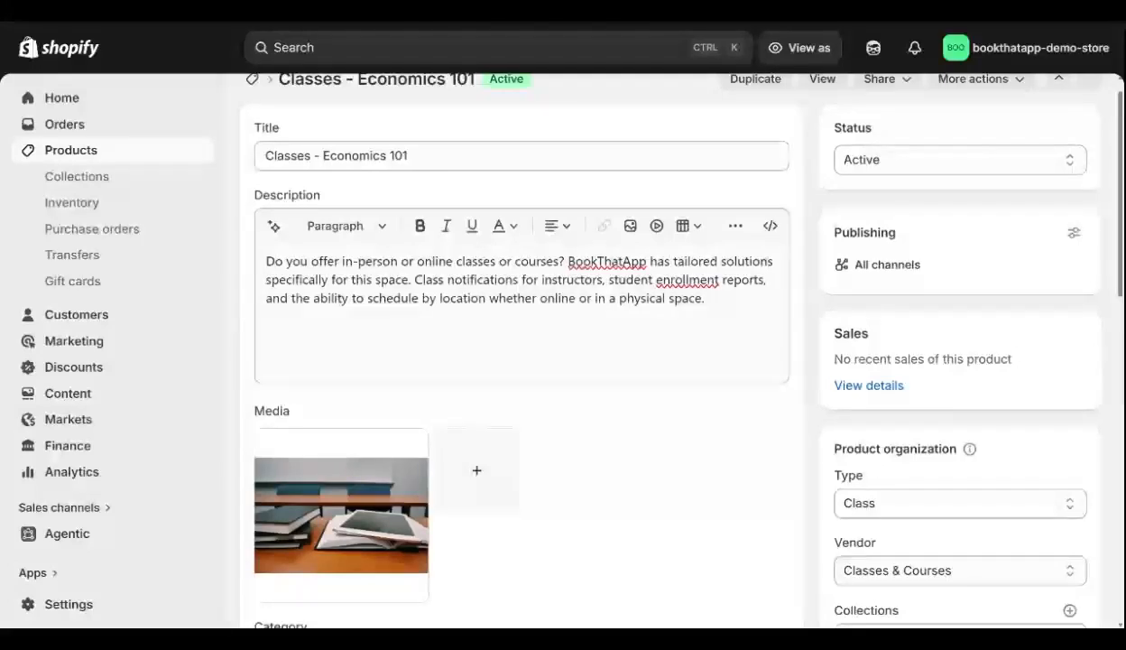
pyautogui.scroll(1, 664, 341)
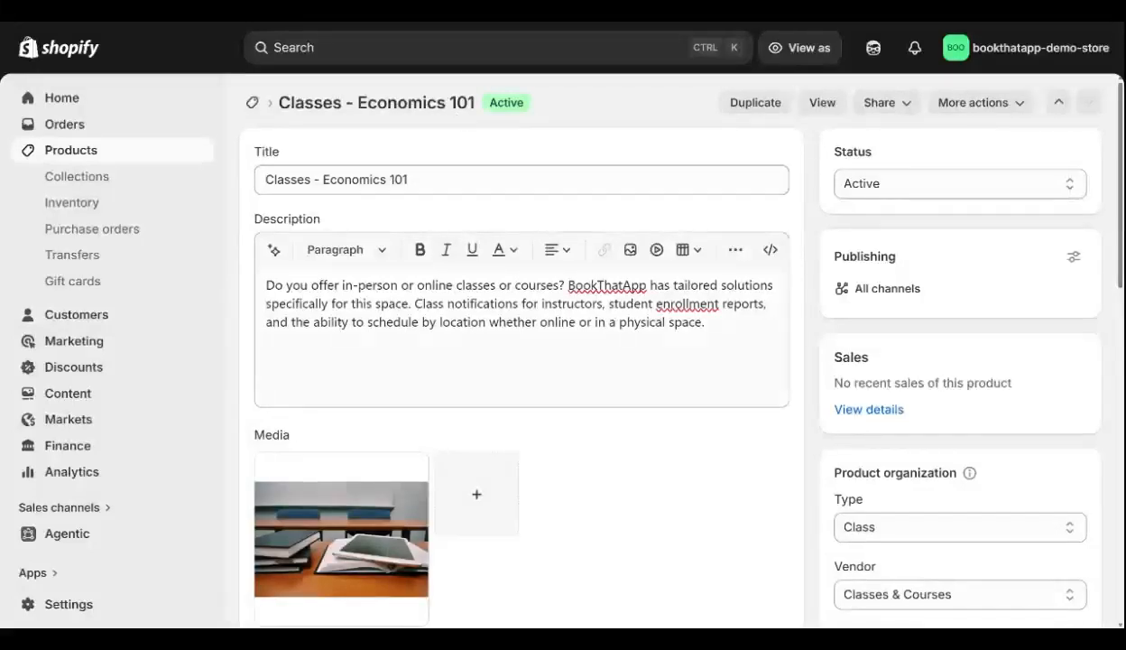
pyautogui.scroll(-1, 664, 341)
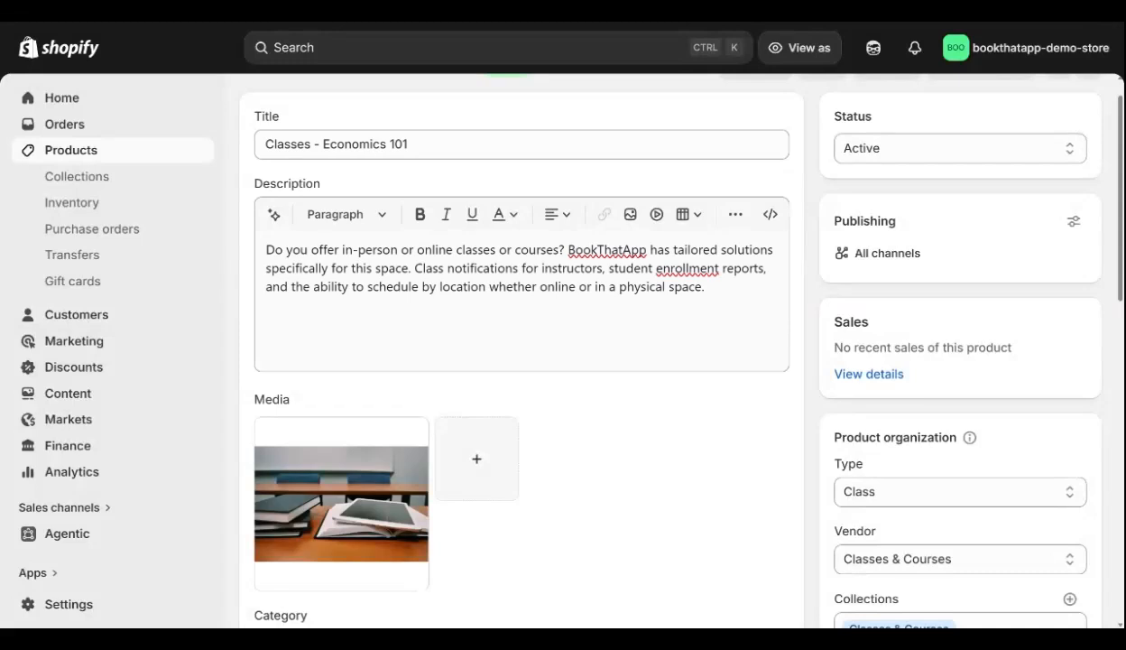
pyautogui.click(392, 261)
pyautogui.scroll(-1, 391, 262)
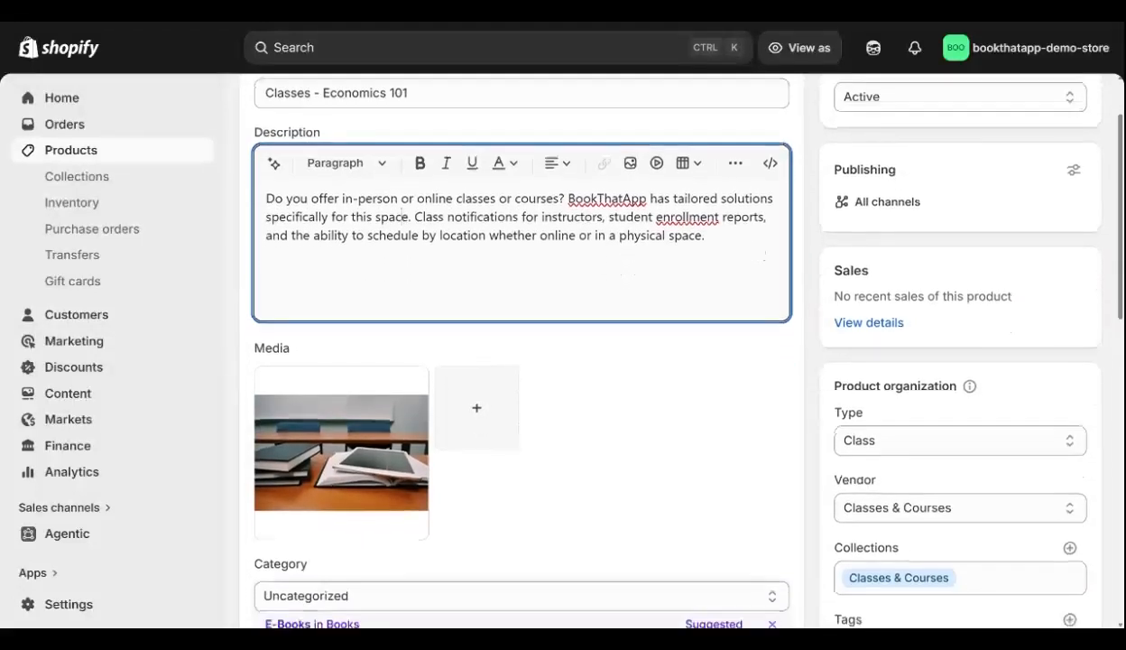
pyautogui.click(553, 365)
pyautogui.scroll(-1, 553, 365)
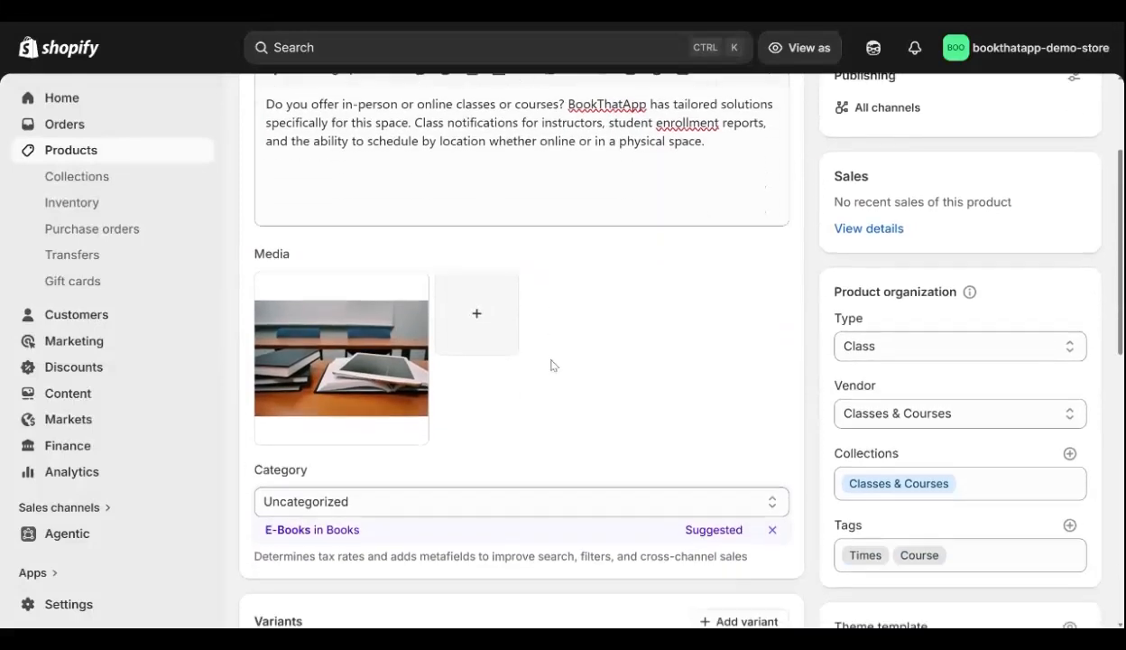
# - Examine the product's media, category and the variants and prices under its Add Class Materials option
pyautogui.scroll(-1, 553, 365)
pyautogui.doubleClick(271, 200)
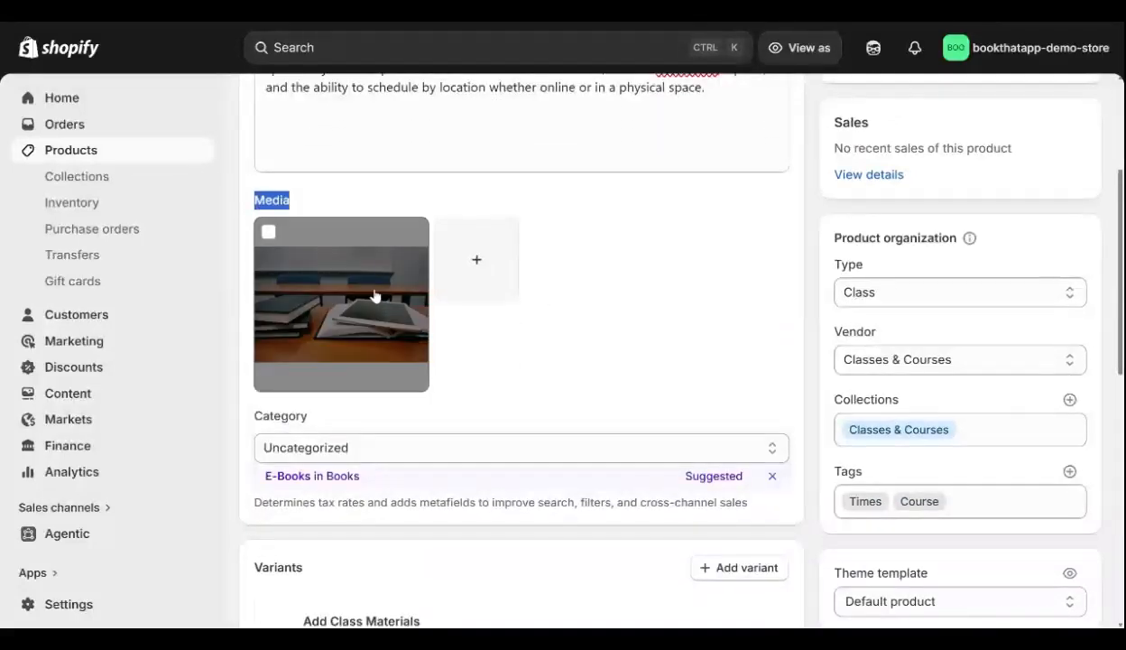
pyautogui.scroll(-2, 590, 262)
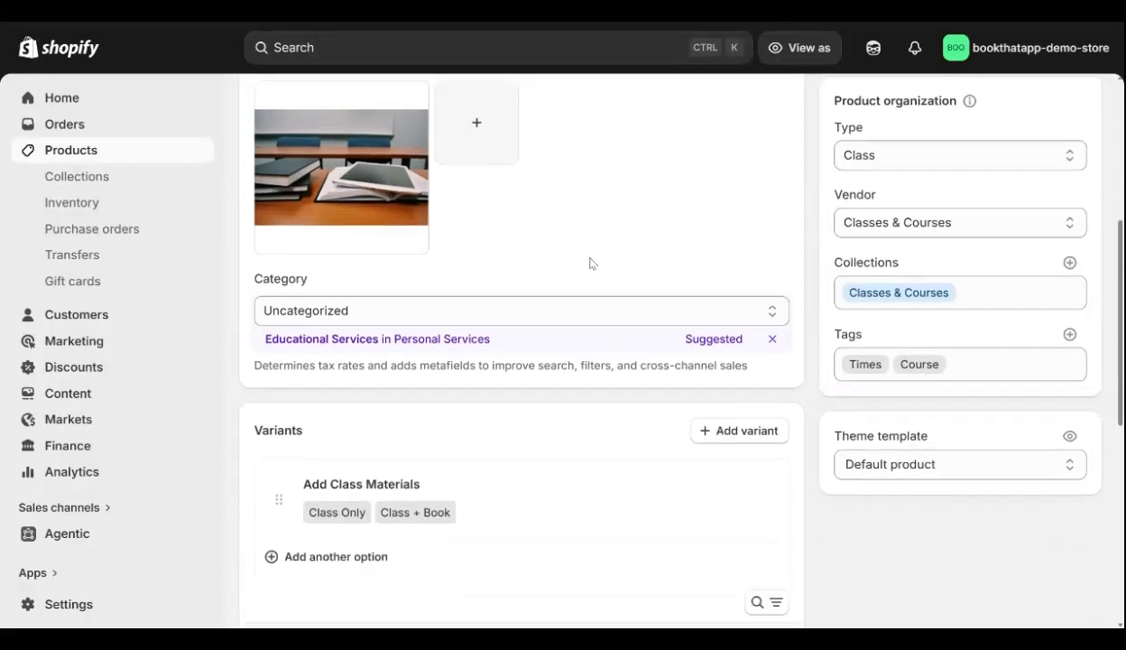
pyautogui.scroll(-3, 535, 275)
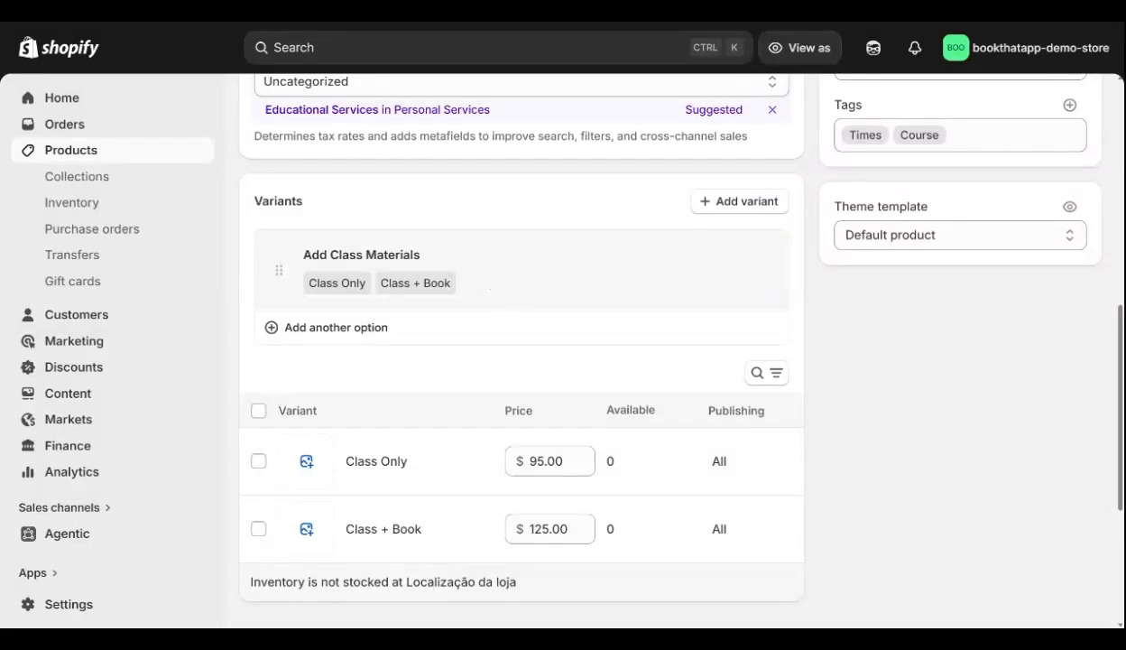
pyautogui.scroll(-1, 406, 396)
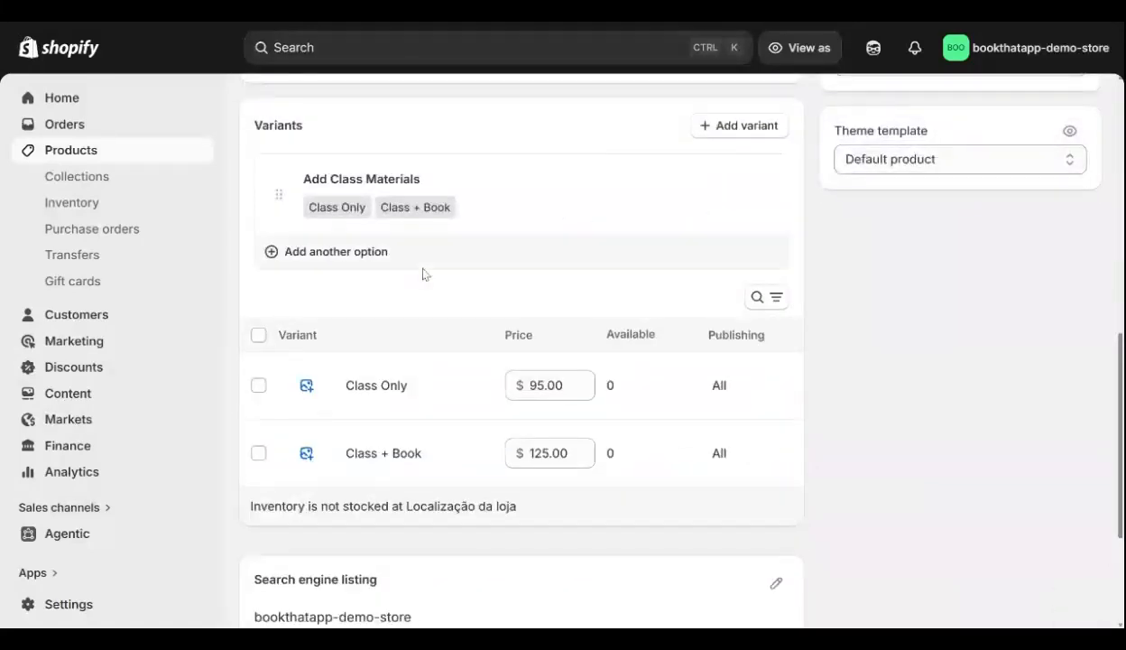
pyautogui.scroll(1, 426, 275)
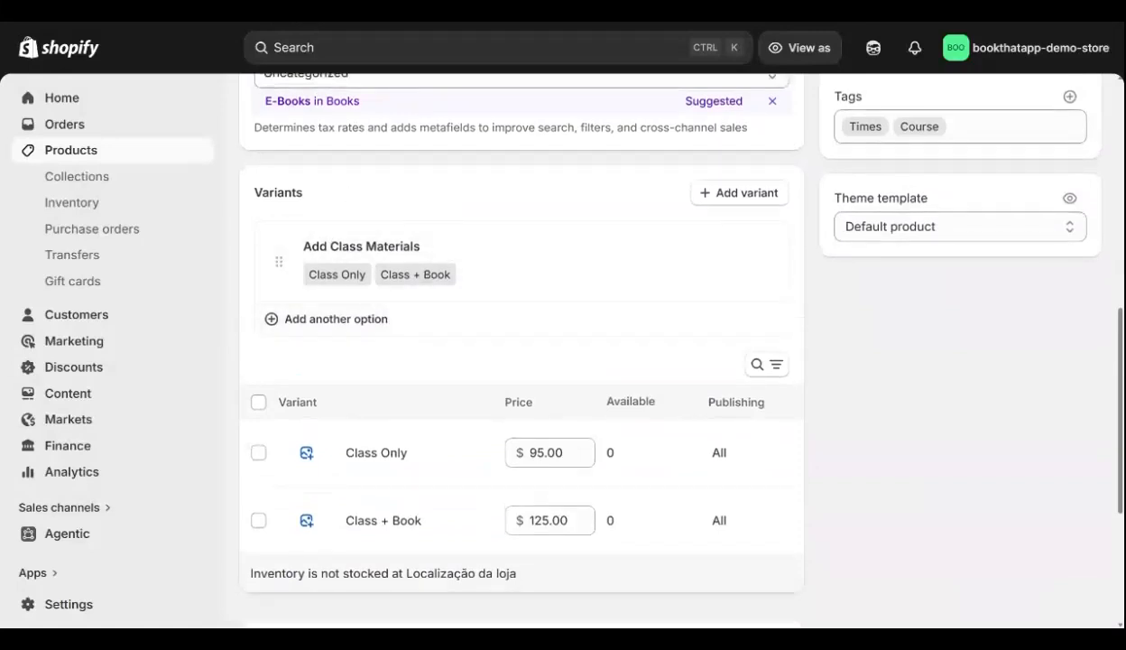
pyautogui.scroll(-1, 342, 226)
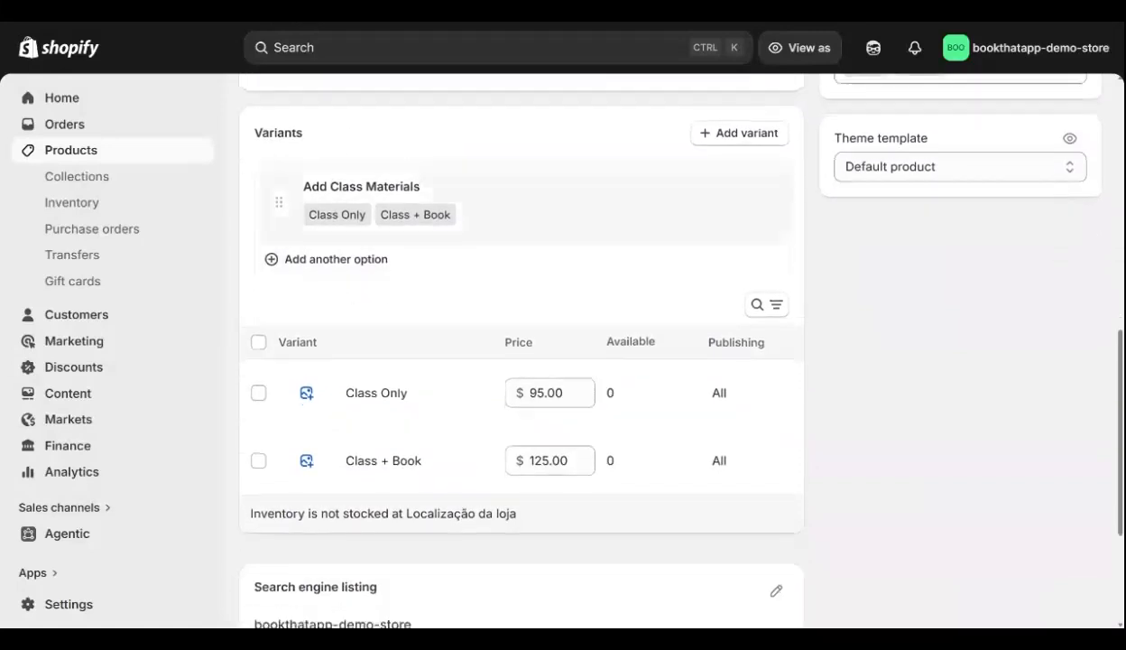
pyautogui.click(337, 261)
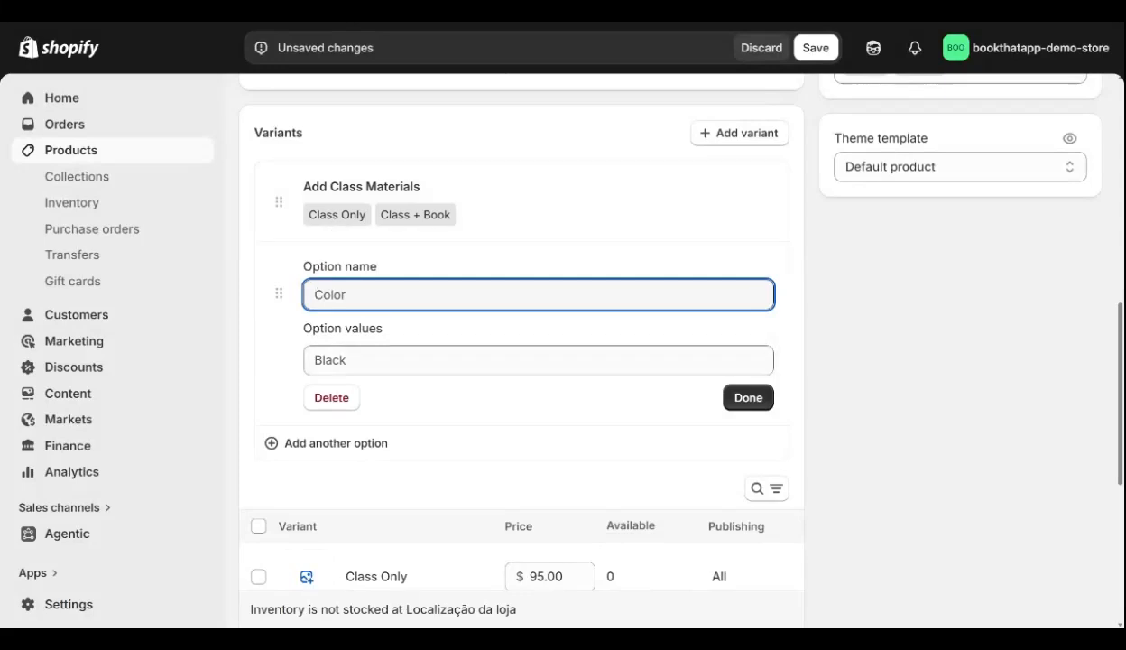
pyautogui.press('Tab')
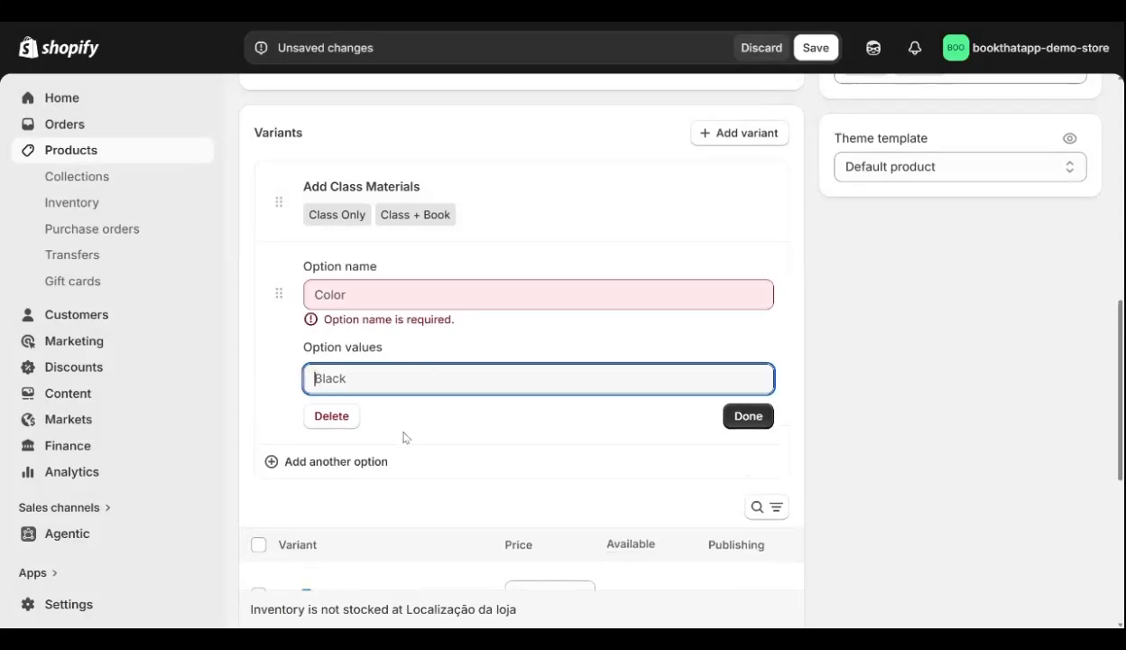
pyautogui.scroll(-1, 440, 324)
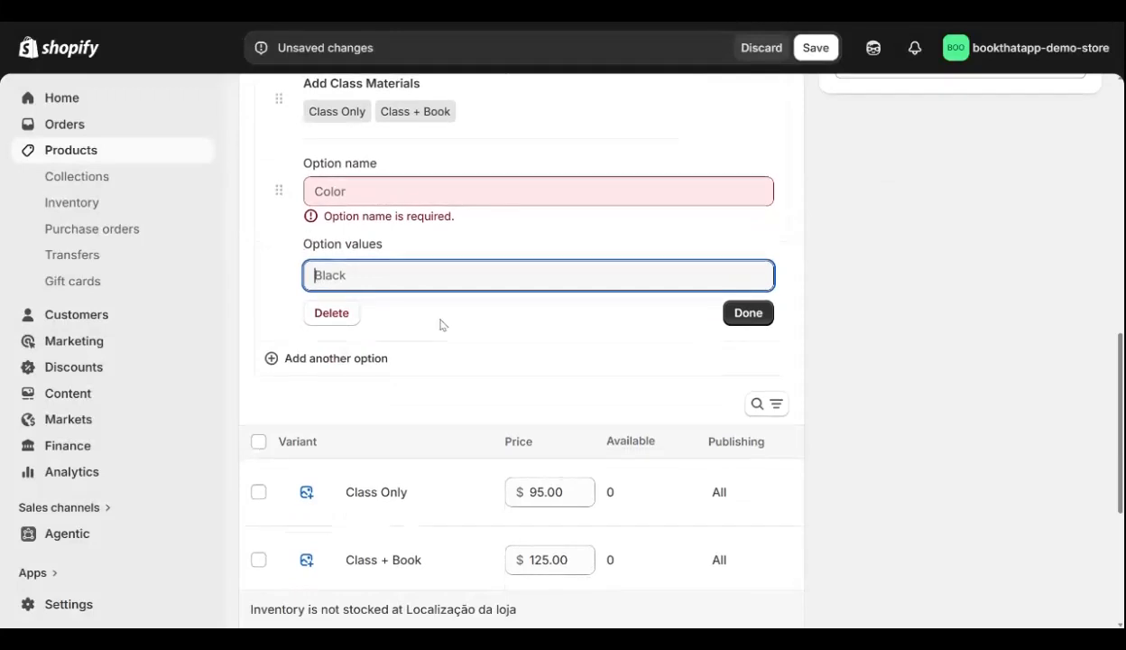
pyautogui.scroll(-1, 441, 324)
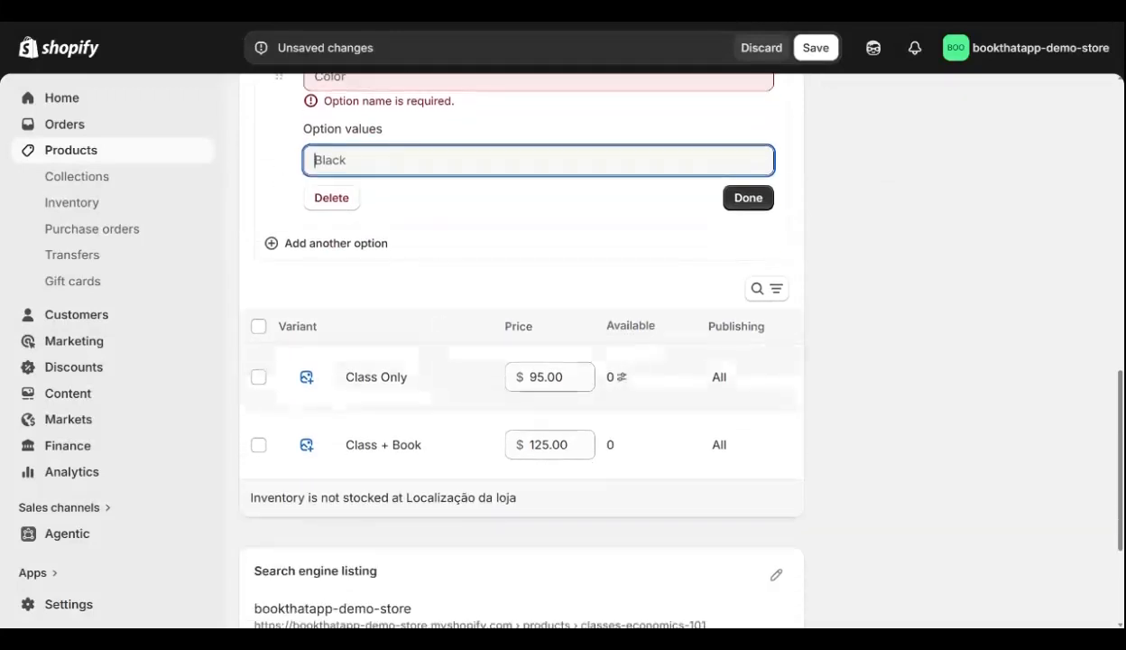
pyautogui.scroll(-1, 423, 366)
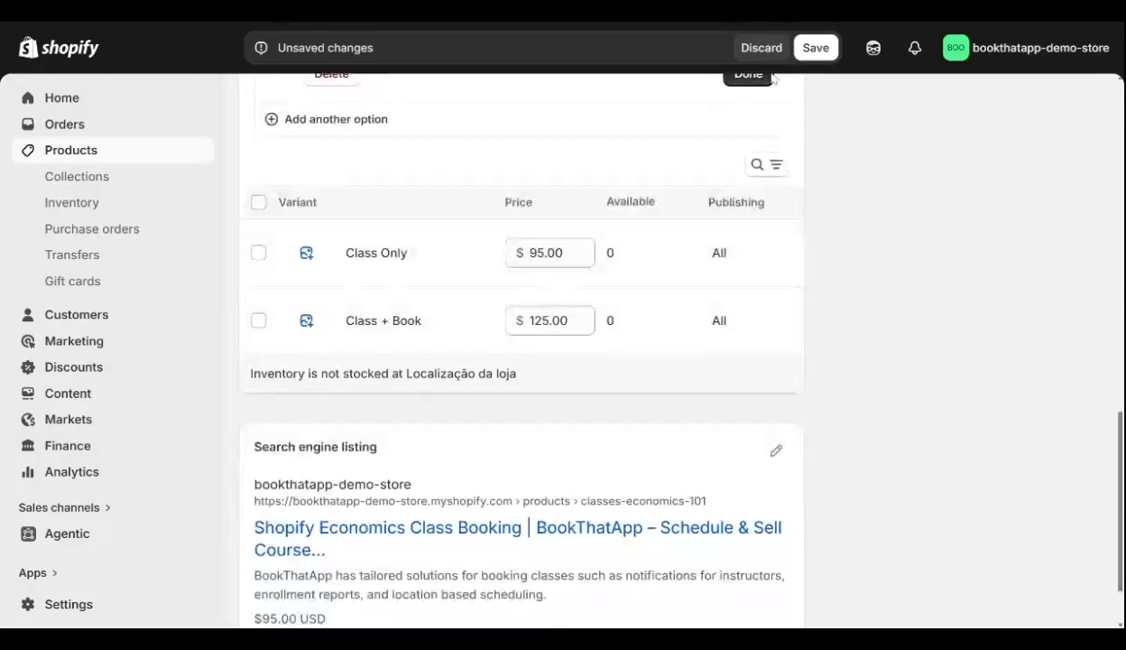
pyautogui.scroll(-1, 510, 301)
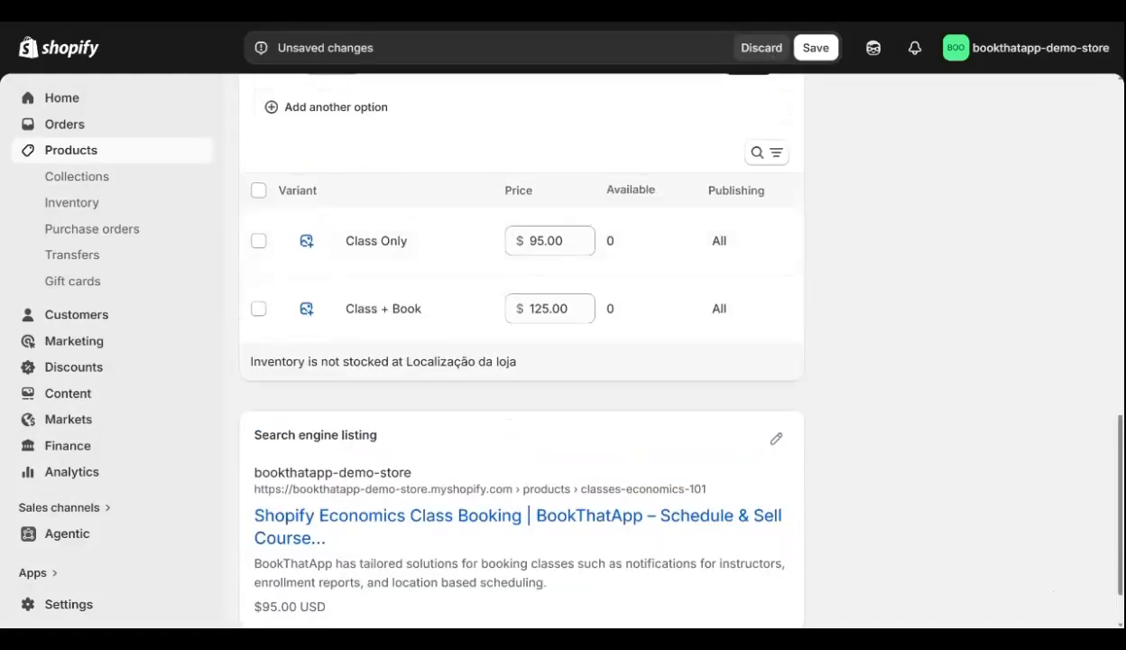
pyautogui.scroll(1, 309, 197)
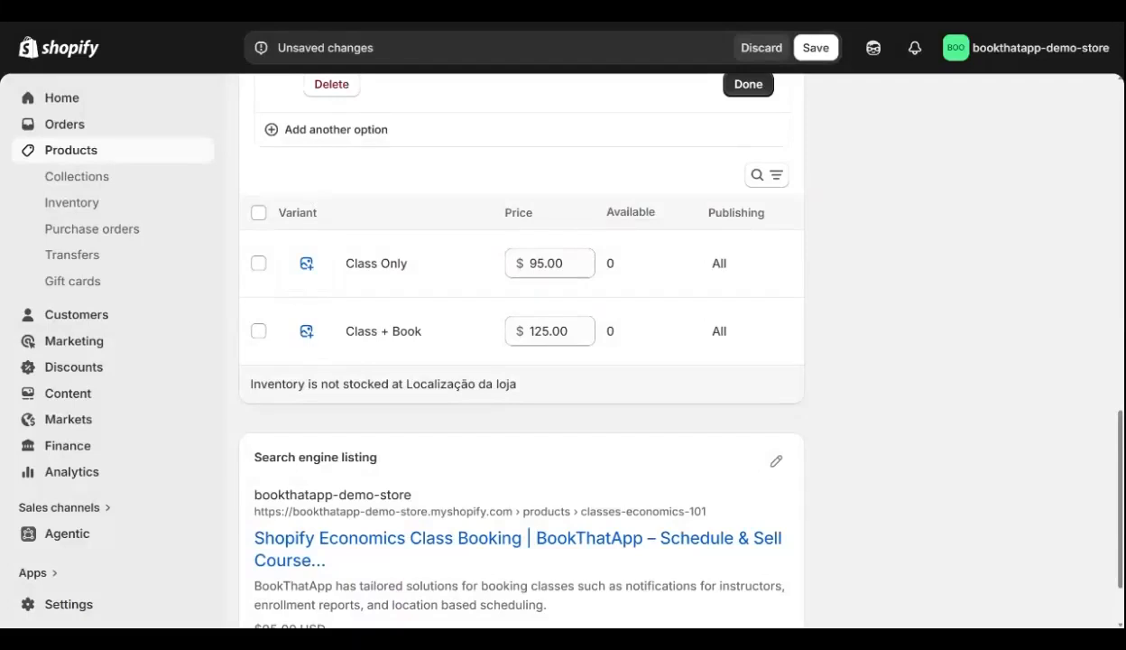
pyautogui.scroll(-3, 317, 279)
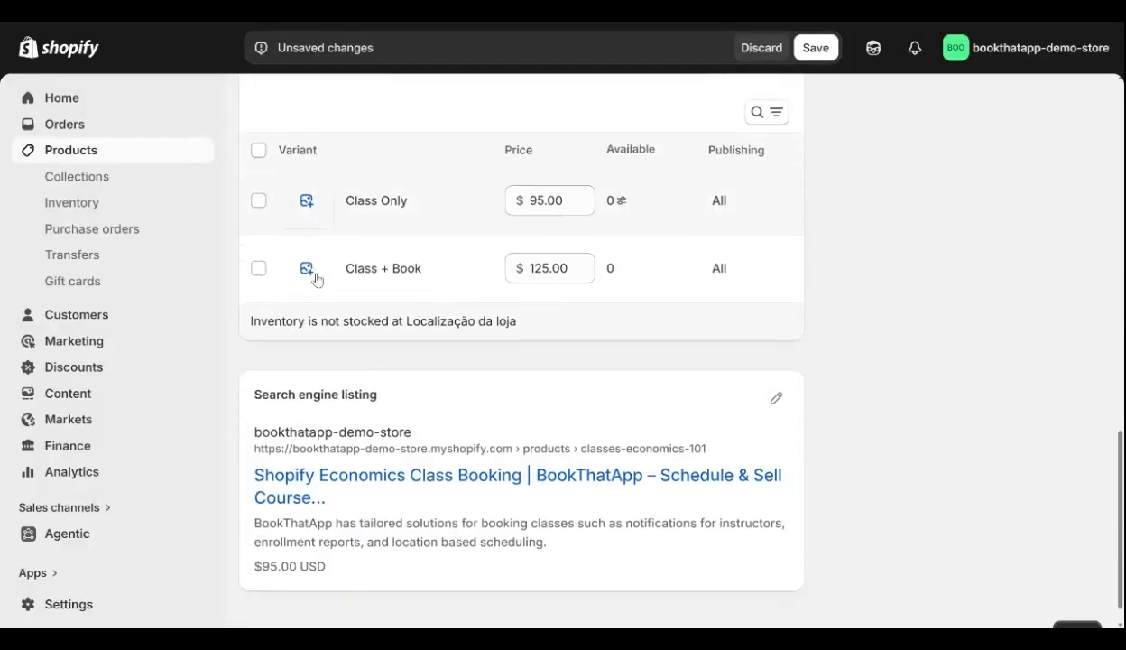
pyautogui.click(813, 57)
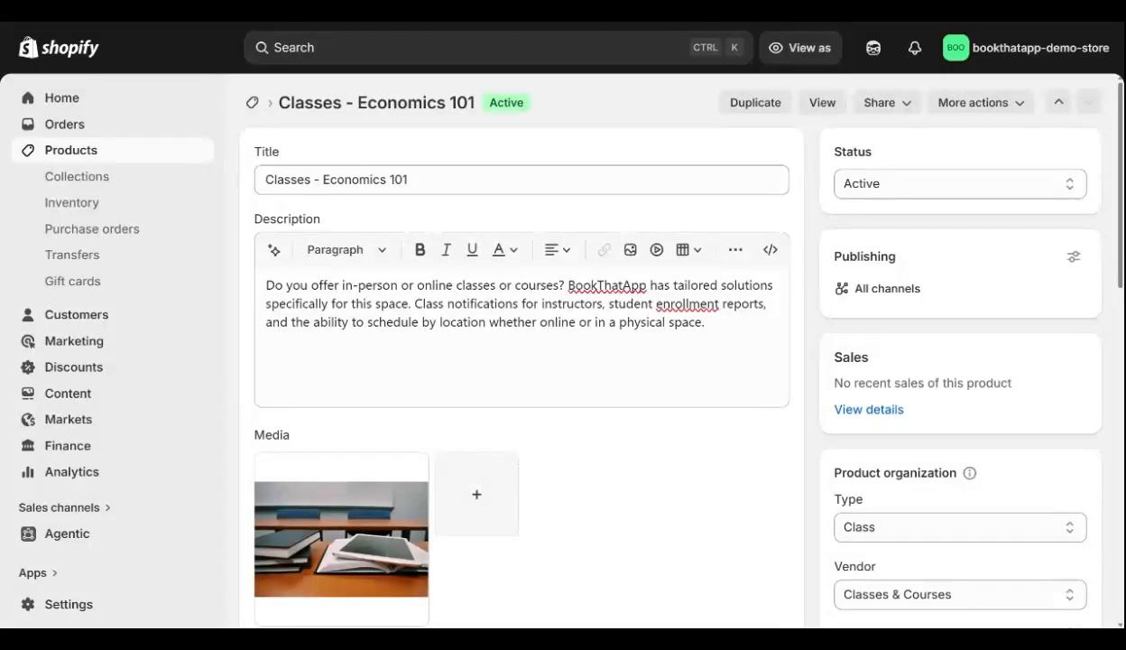
# - Open the BookThatApp Configuration for the Classes - Economics 101 product
pyautogui.click(981, 105)
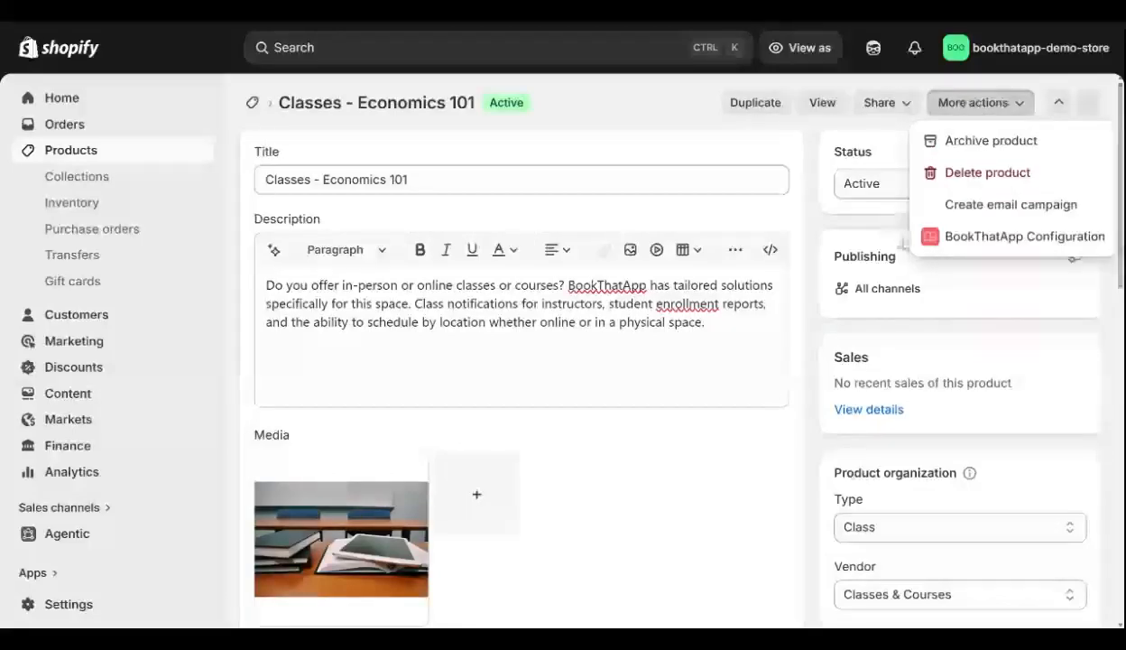
pyautogui.click(1005, 236)
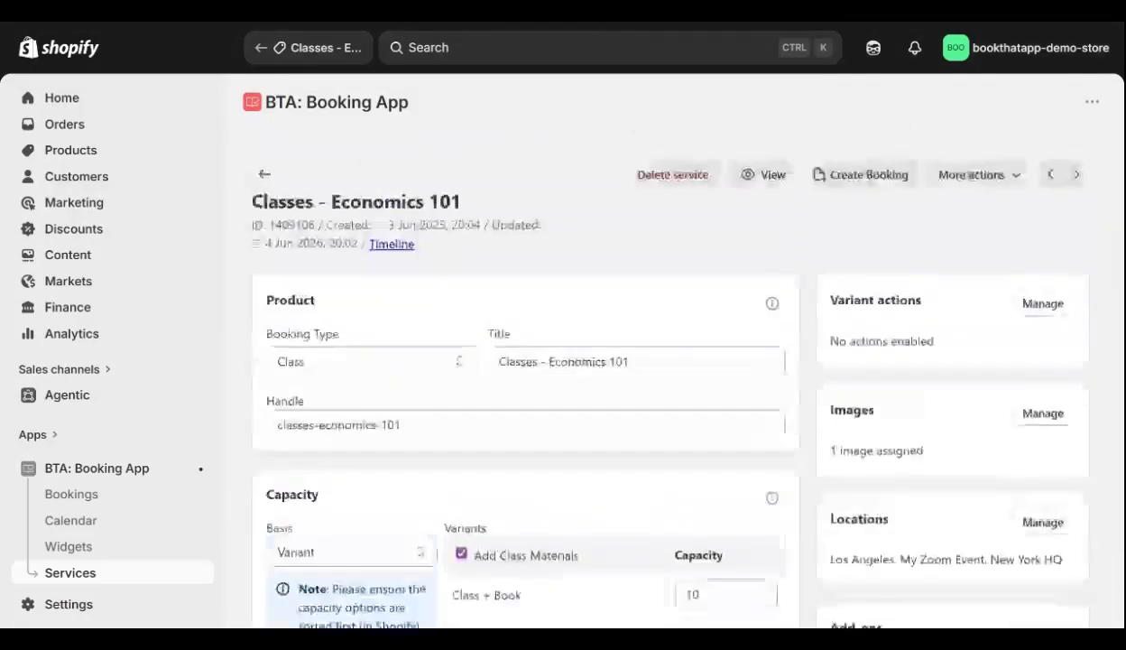
pyautogui.scroll(-1, 569, 237)
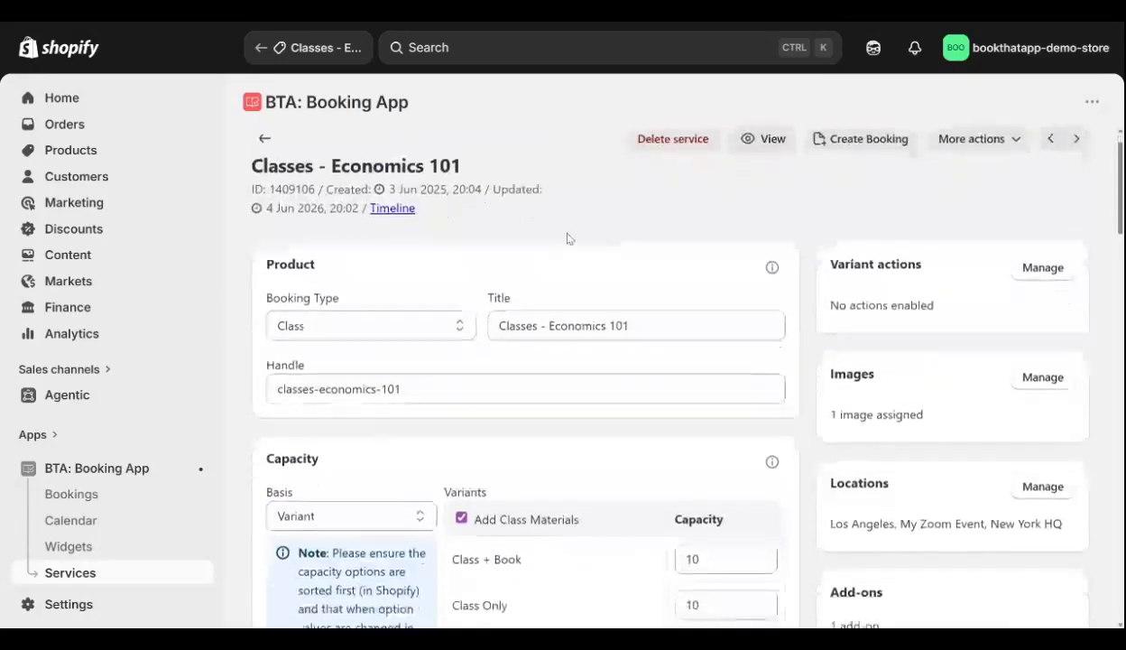
pyautogui.scroll(-1, 667, 374)
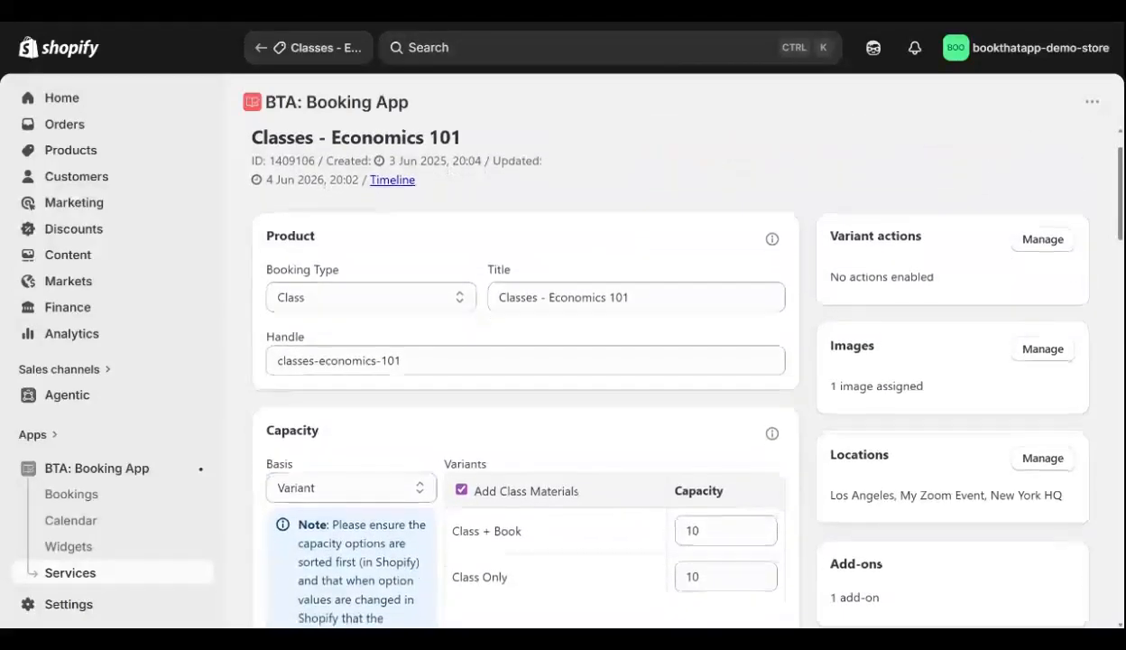
pyautogui.scroll(1, 668, 375)
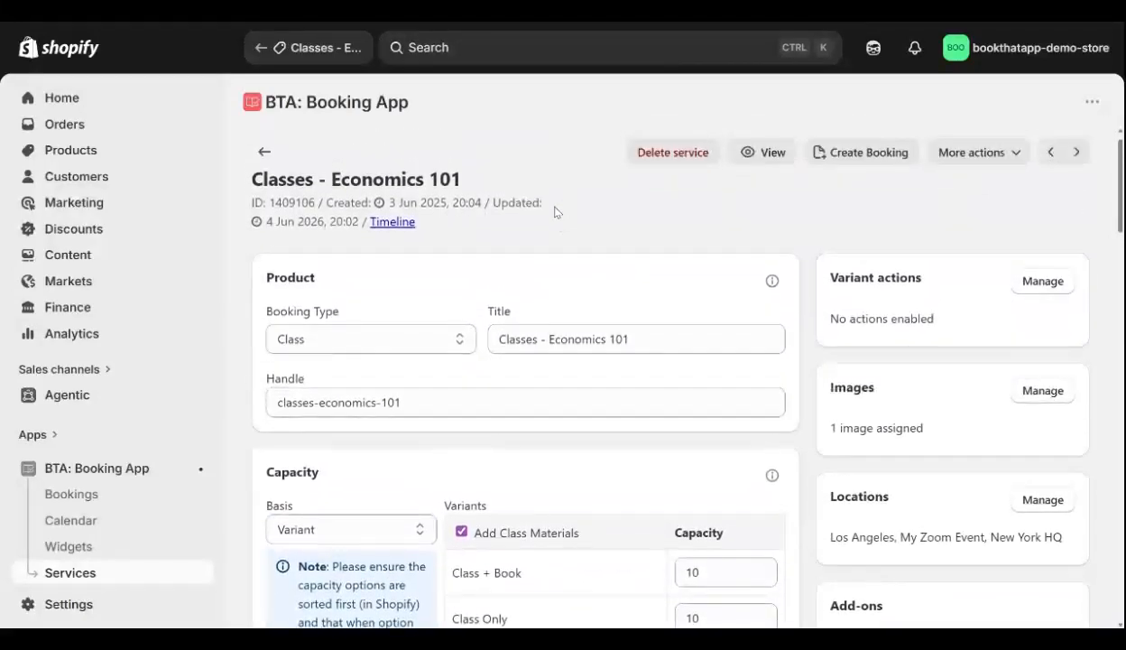
pyautogui.scroll(-2, 518, 252)
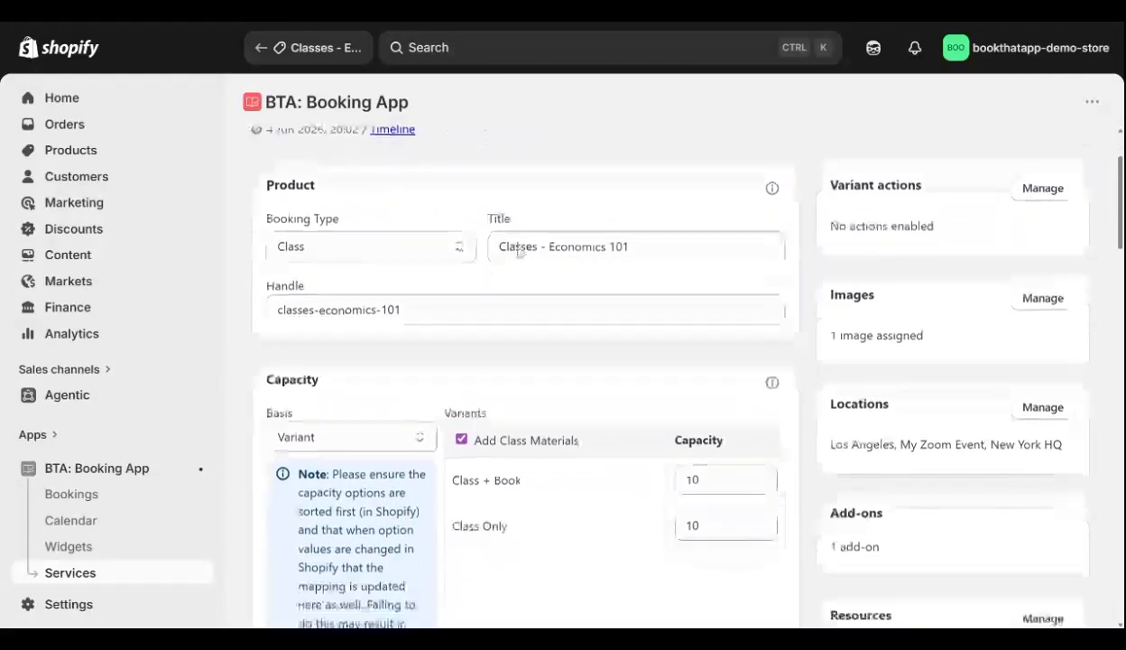
# - Check the service's booking type and its capacity settings, including the capacity basis and the capacity of each class variant
pyautogui.click(336, 257)
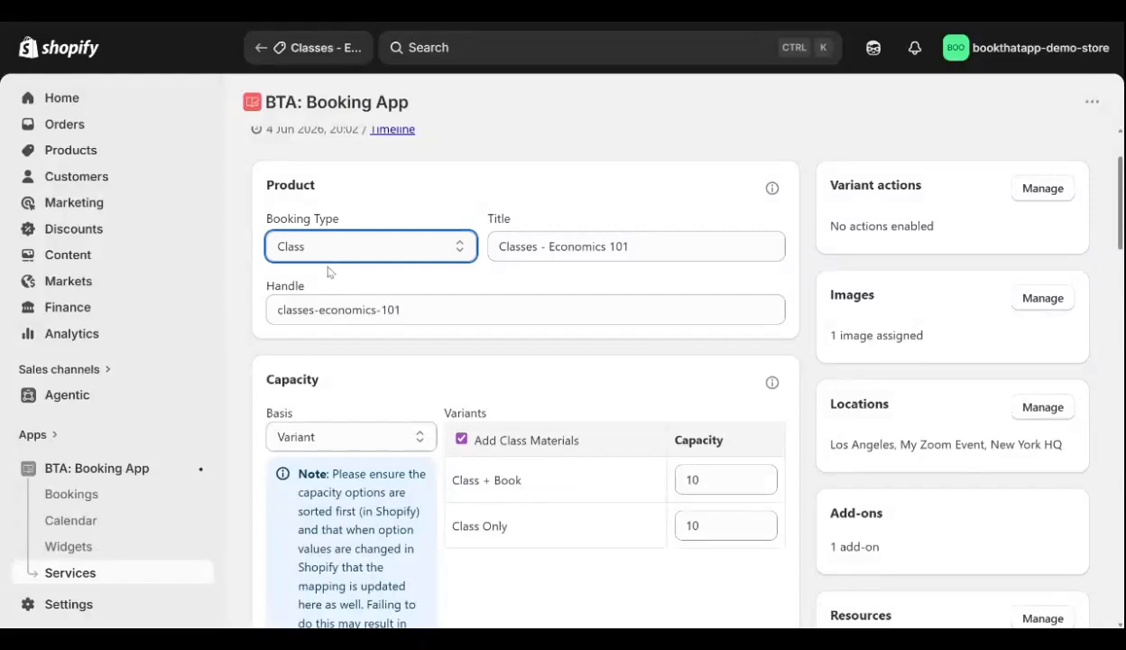
pyautogui.scroll(-1, 583, 291)
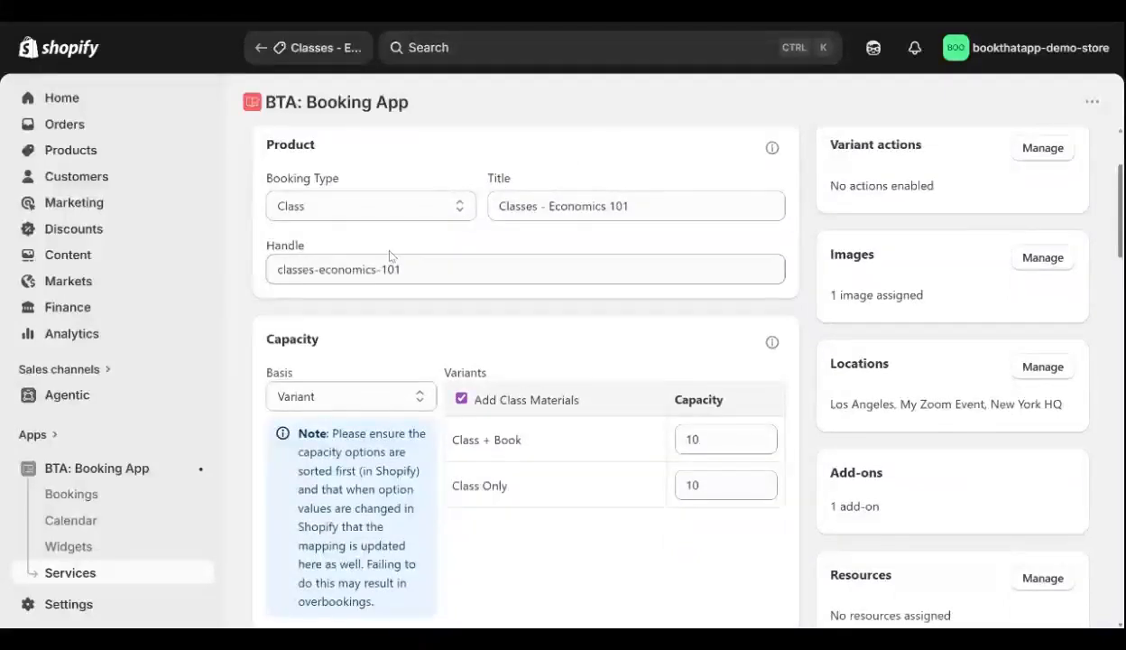
pyautogui.scroll(-1, 389, 255)
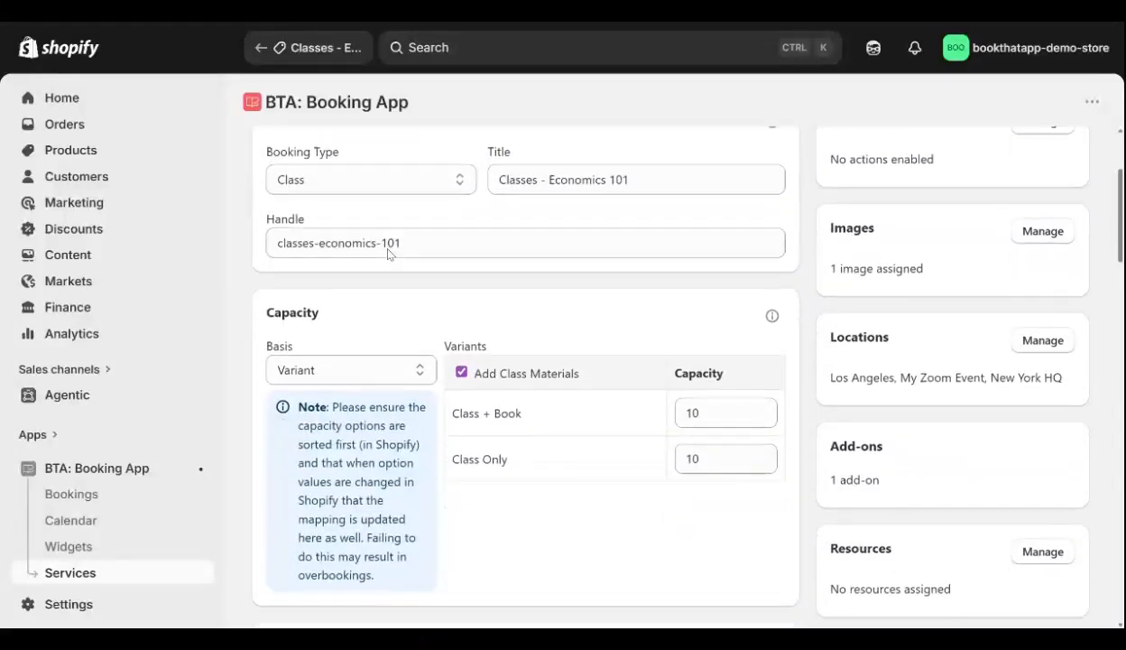
pyautogui.scroll(-3, 388, 253)
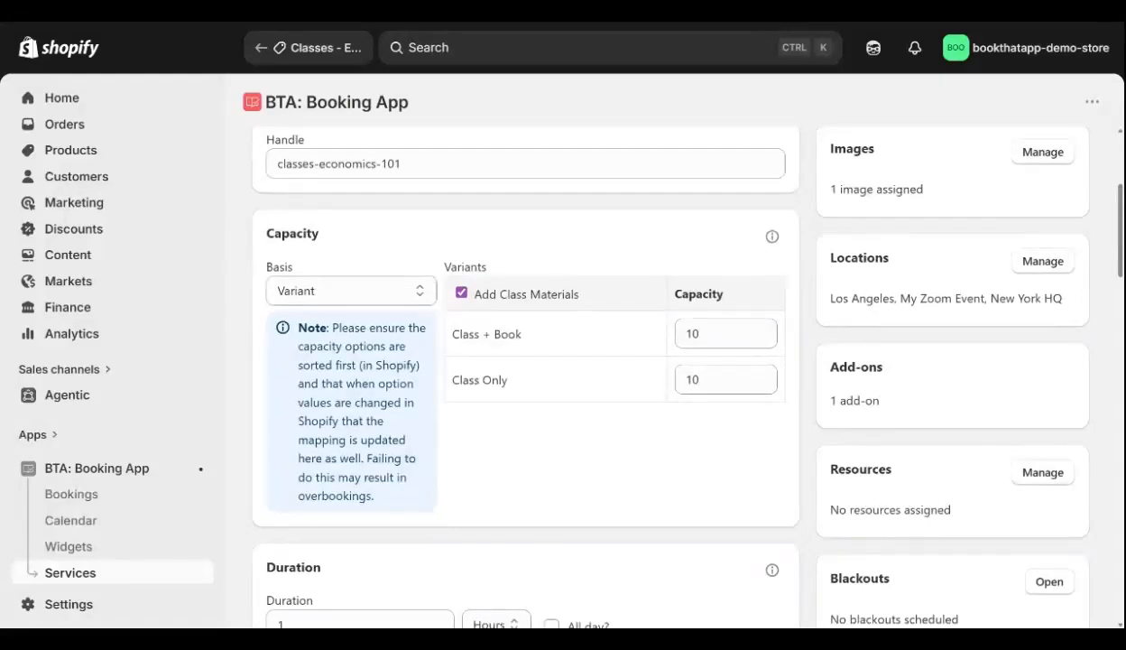
pyautogui.doubleClick(292, 234)
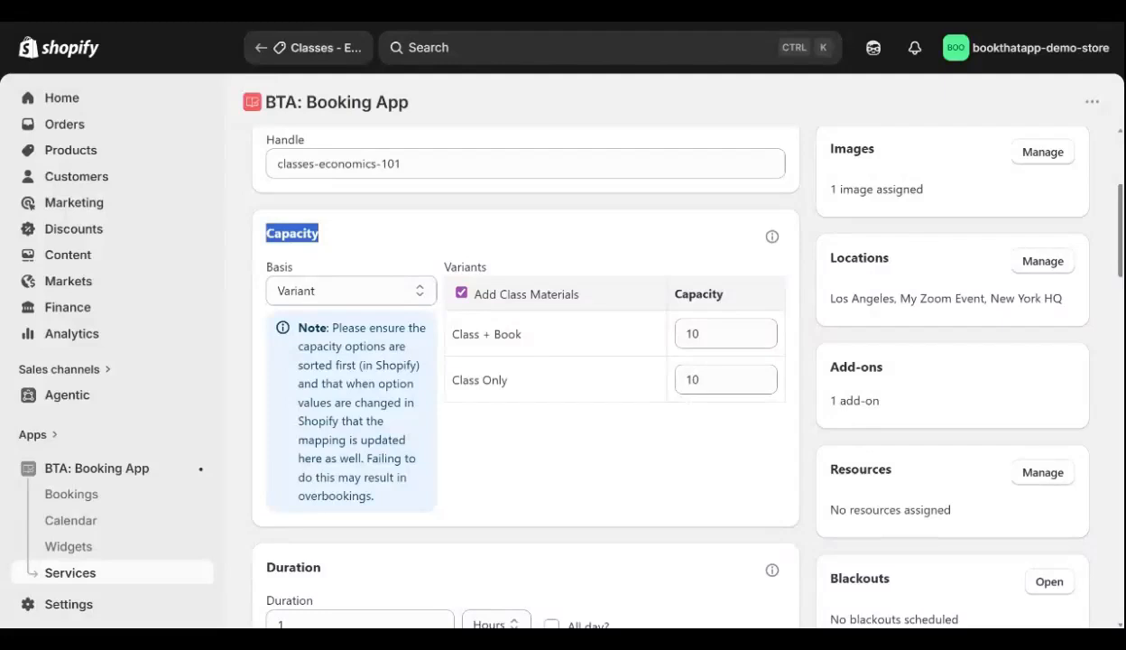
pyautogui.click(283, 261)
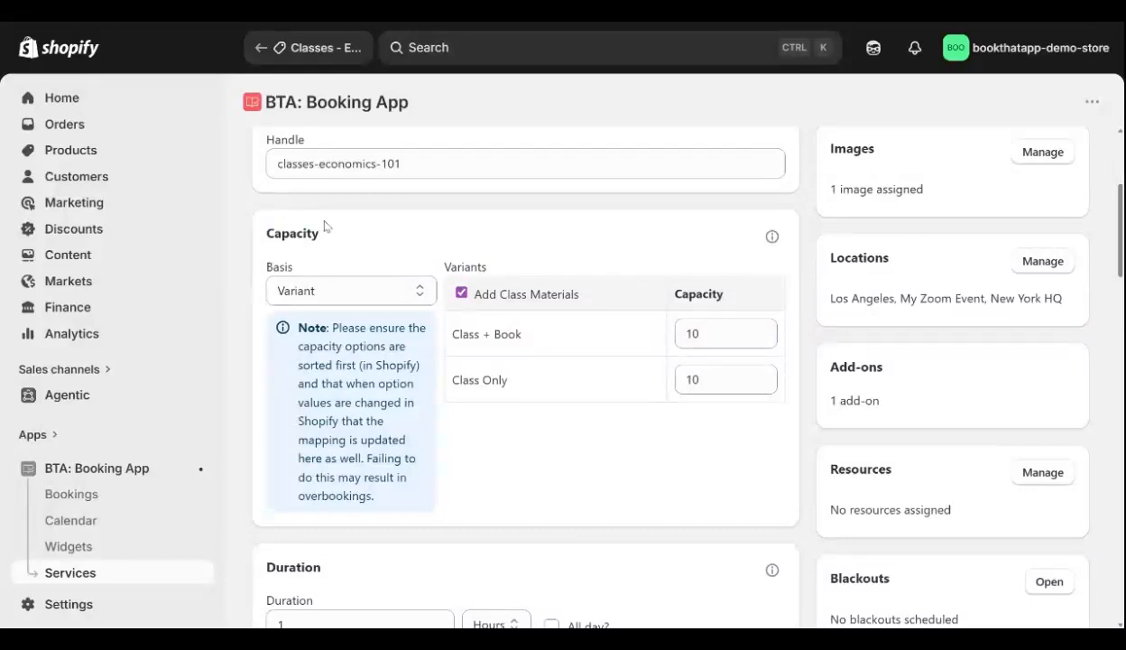
pyautogui.click(325, 294)
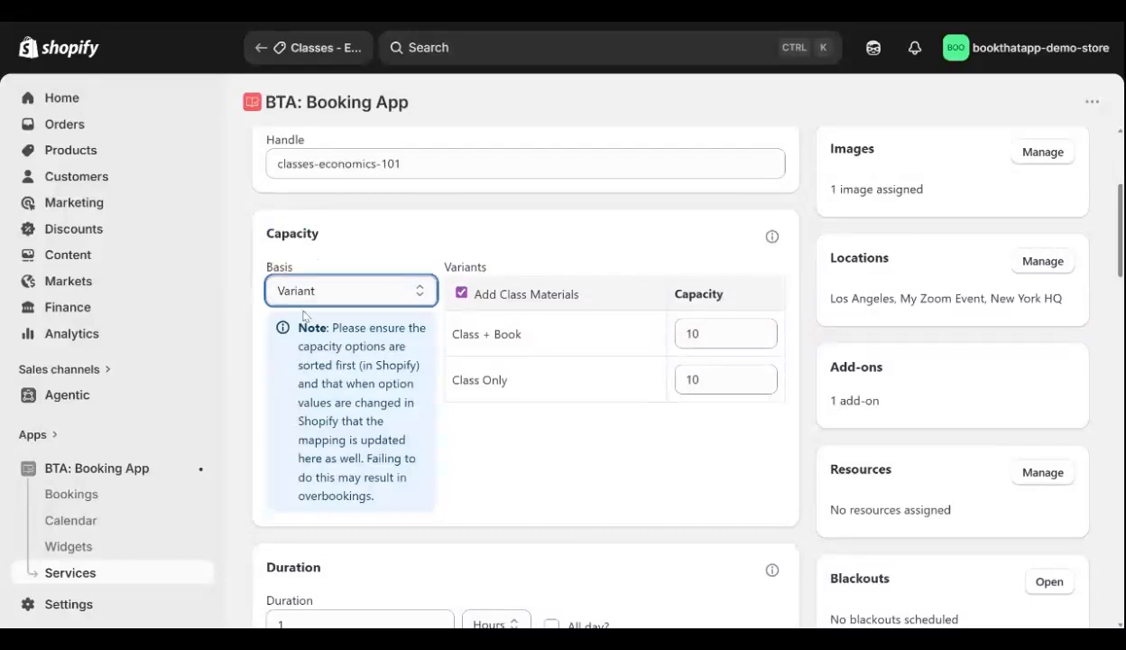
pyautogui.click(417, 238)
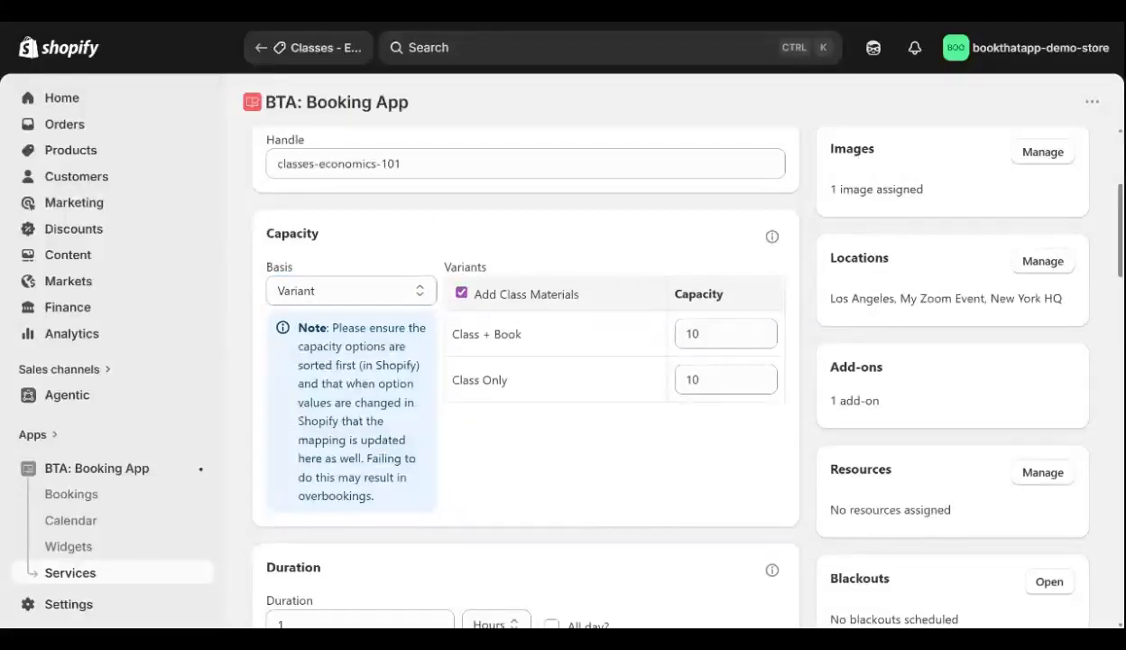
# - Inspect the service's capacity basis and the help information for the Capacity section
pyautogui.click(344, 291)
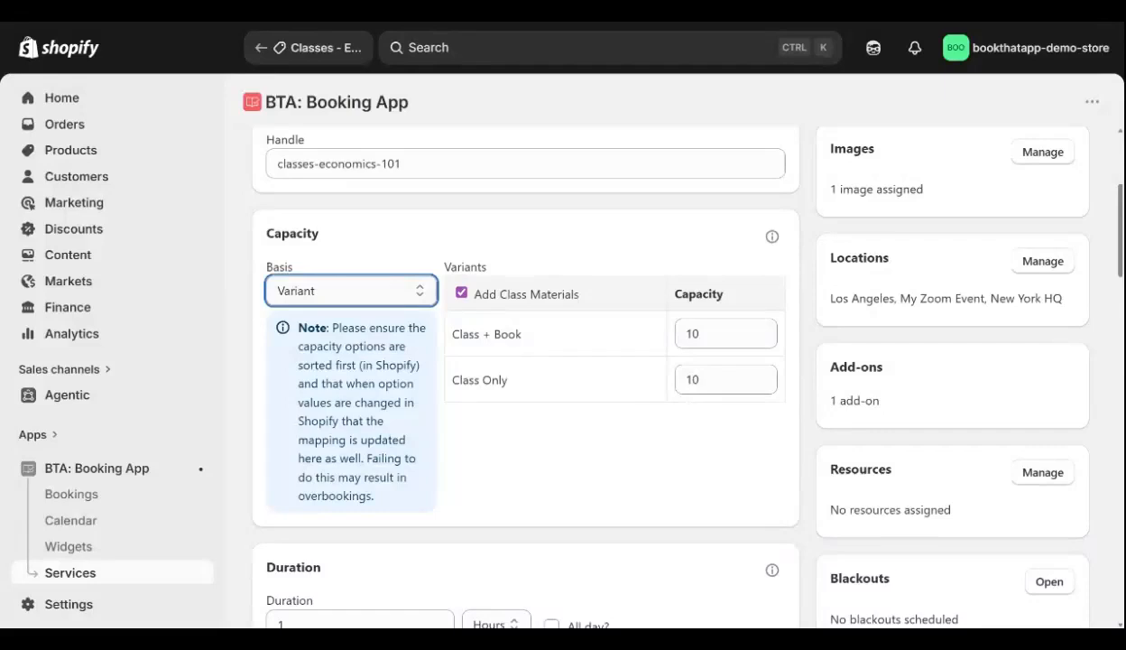
pyautogui.click(772, 238)
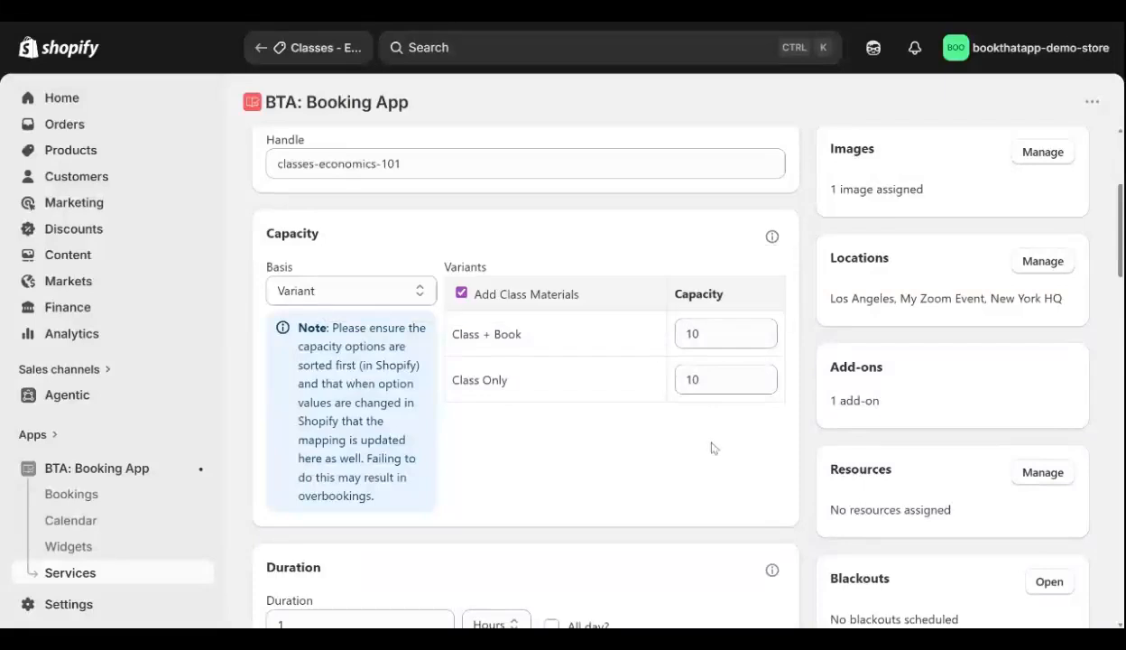
pyautogui.scroll(-1, 711, 447)
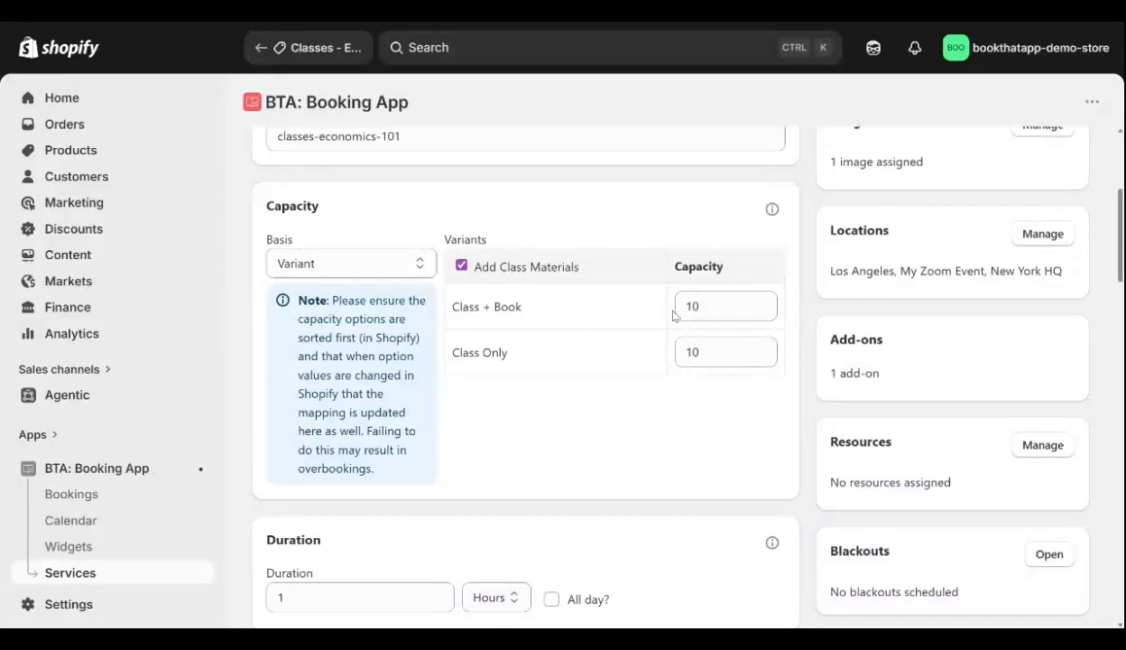
# - Compare the capacity settings of the Class + Book and Class Only variants under Add Class Materials
pyautogui.moveTo(452, 352); pyautogui.dragTo(672, 370)
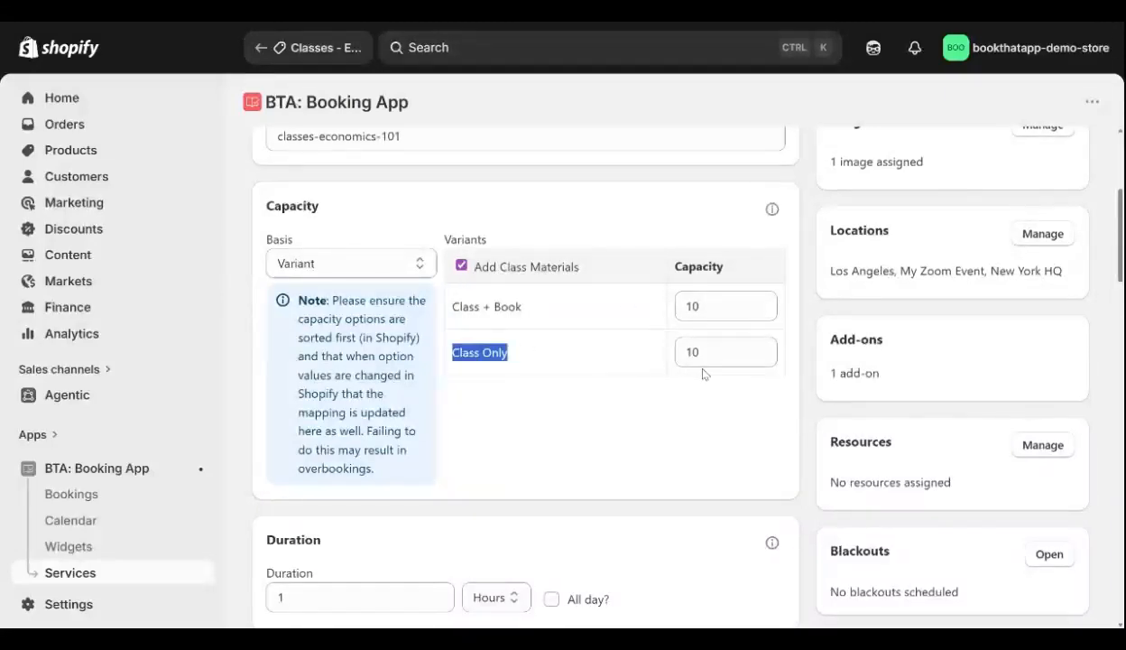
pyautogui.click(533, 367)
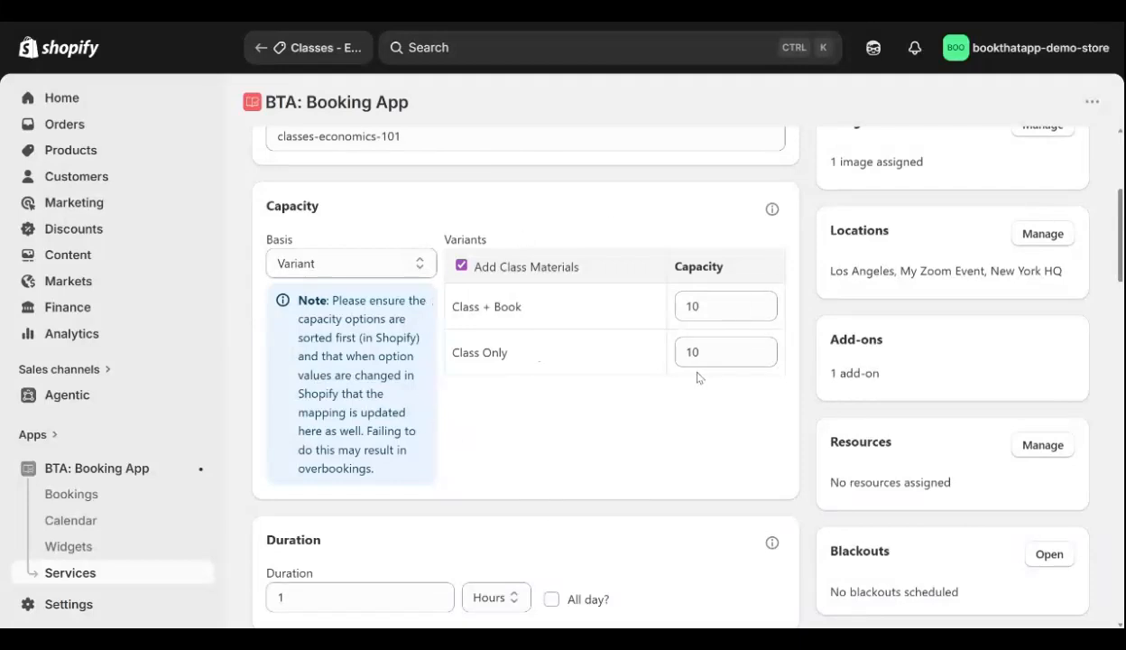
pyautogui.moveTo(529, 354); pyautogui.dragTo(451, 353)
pyautogui.moveTo(523, 307); pyautogui.dragTo(452, 307)
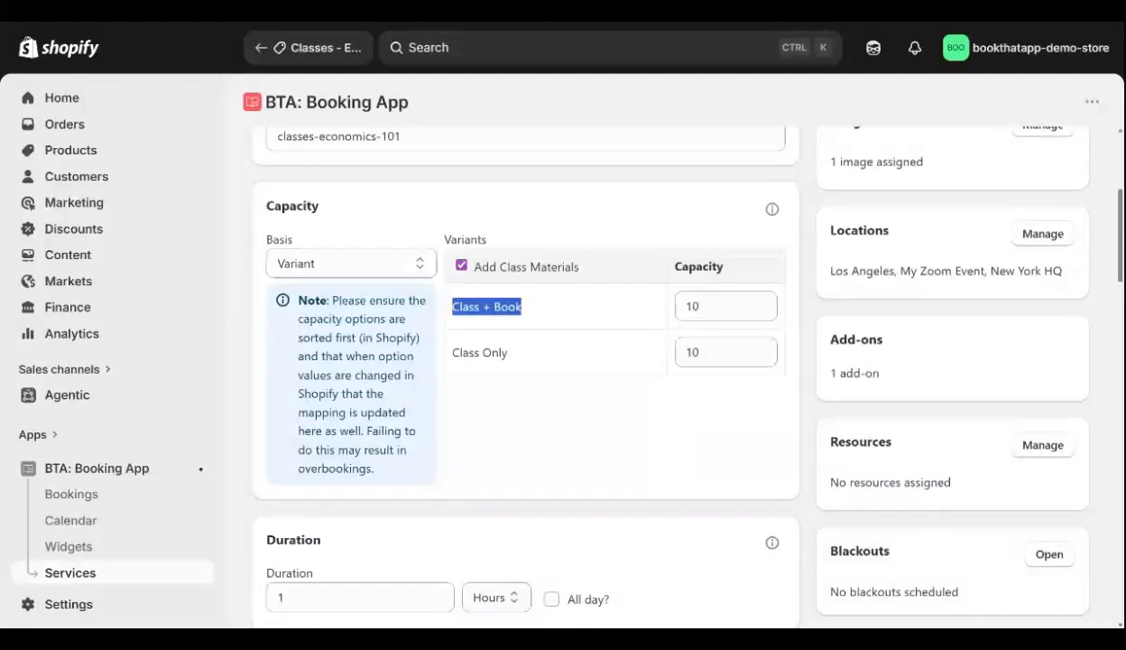
pyautogui.click(558, 305)
pyautogui.scroll(-1, 559, 305)
pyautogui.scroll(-3, 558, 304)
pyautogui.scroll(2, 558, 304)
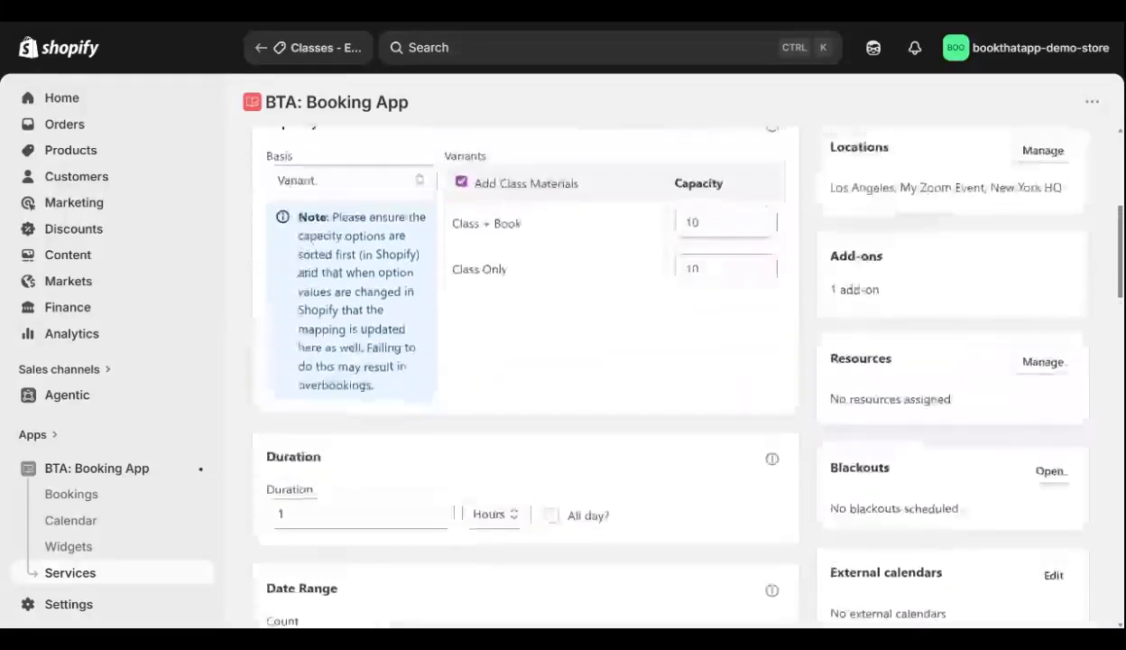
pyautogui.scroll(1, 524, 361)
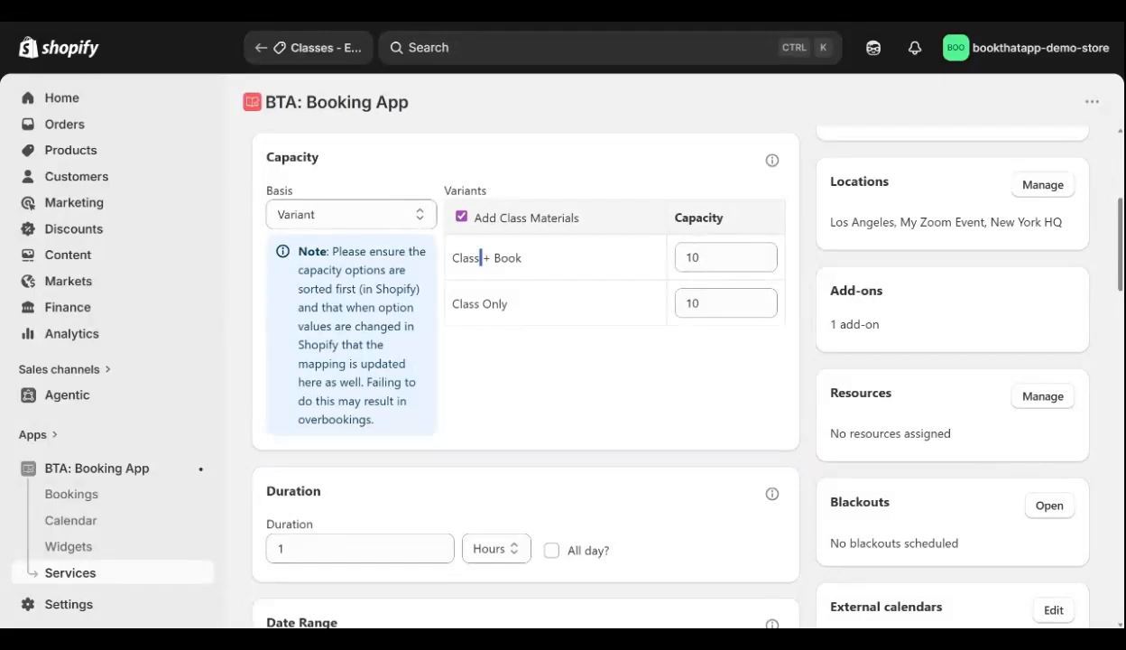
pyautogui.tripleClick(469, 256)
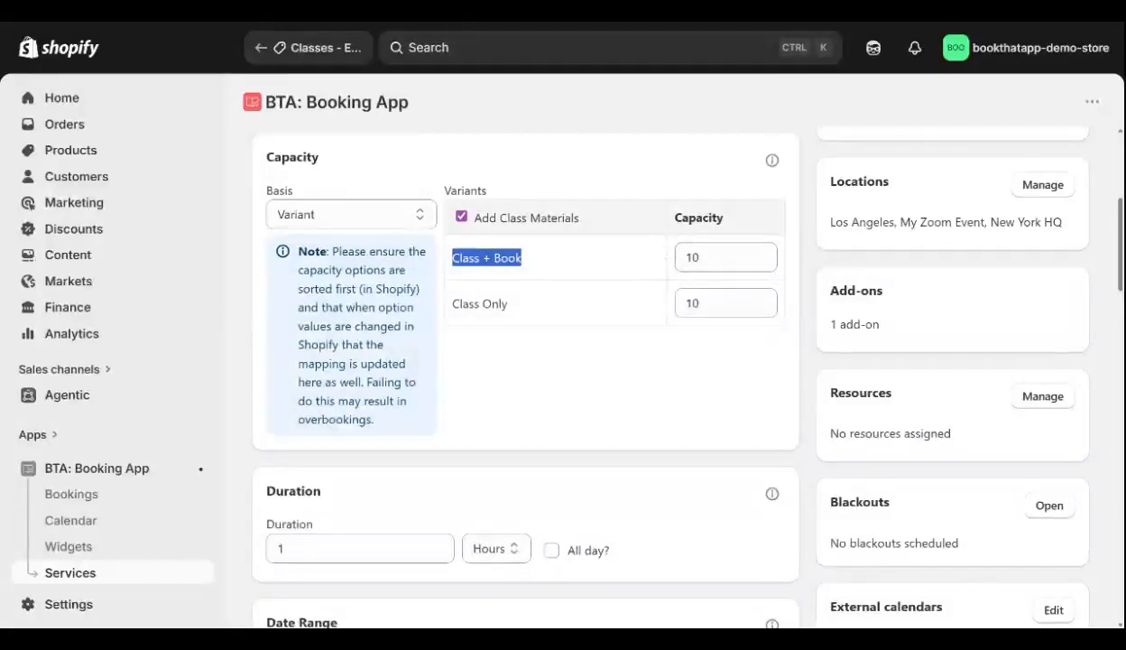
pyautogui.click(559, 263)
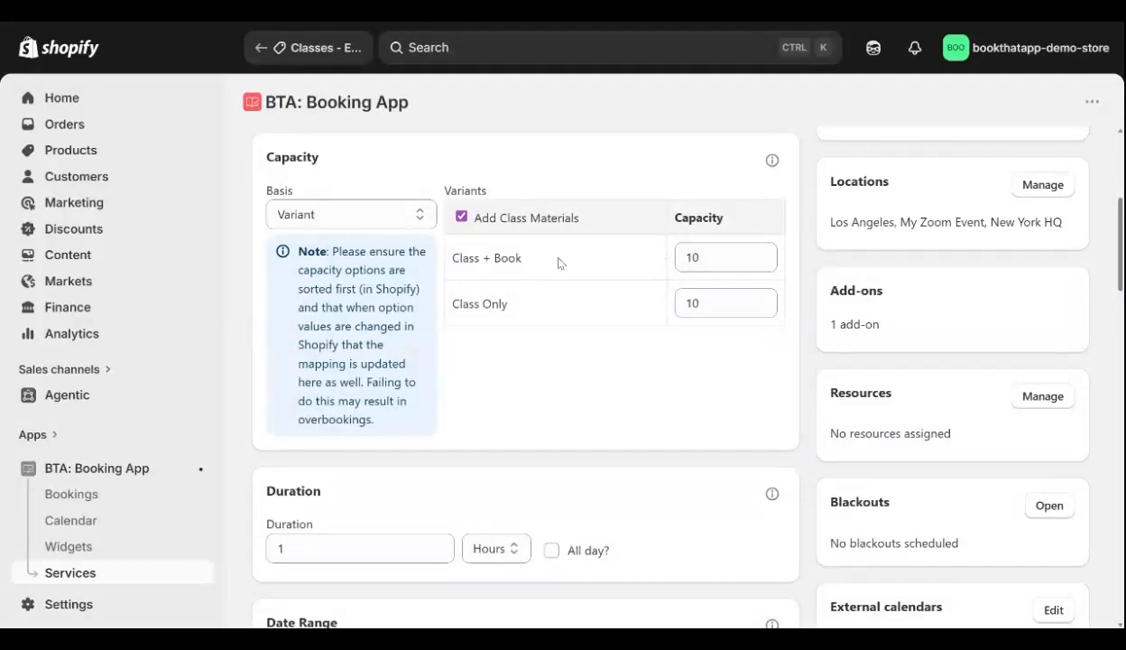
pyautogui.tripleClick(470, 304)
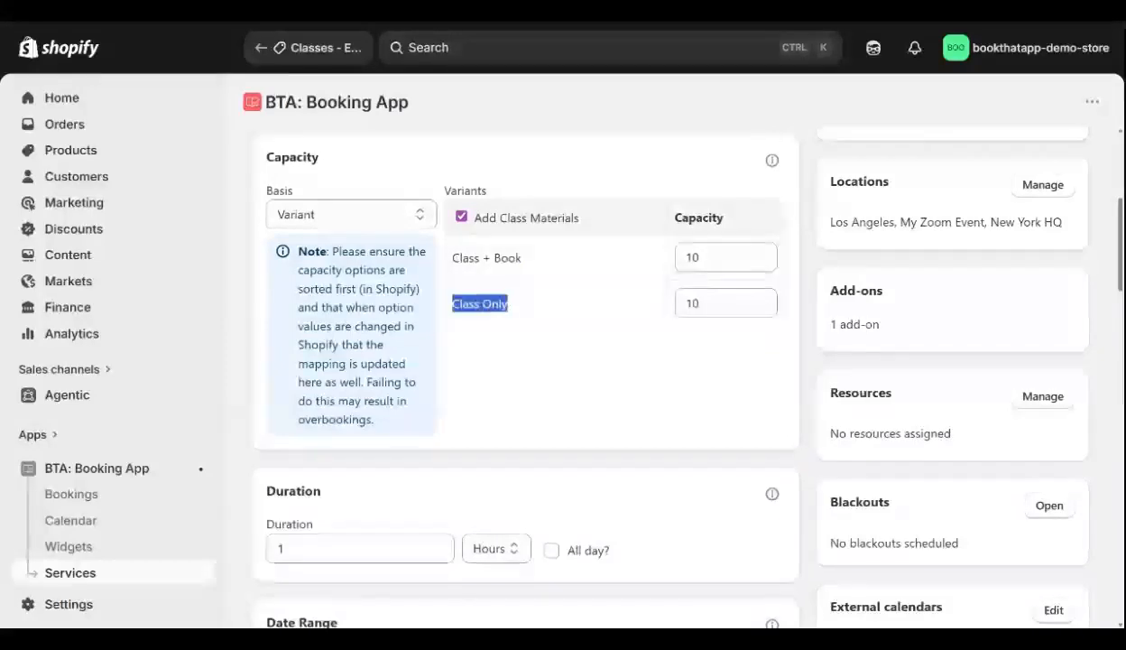
pyautogui.click(554, 309)
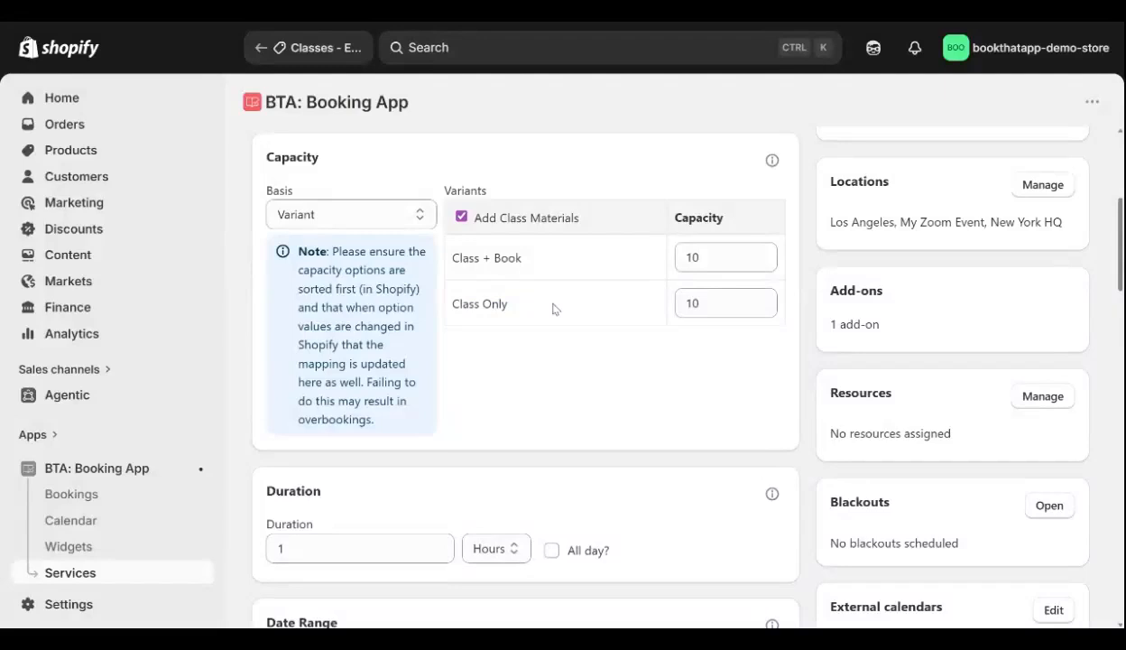
# - Try Product and Resource as the capacity basis, and read the help text on configuring capacity
pyautogui.scroll(-1, 544, 303)
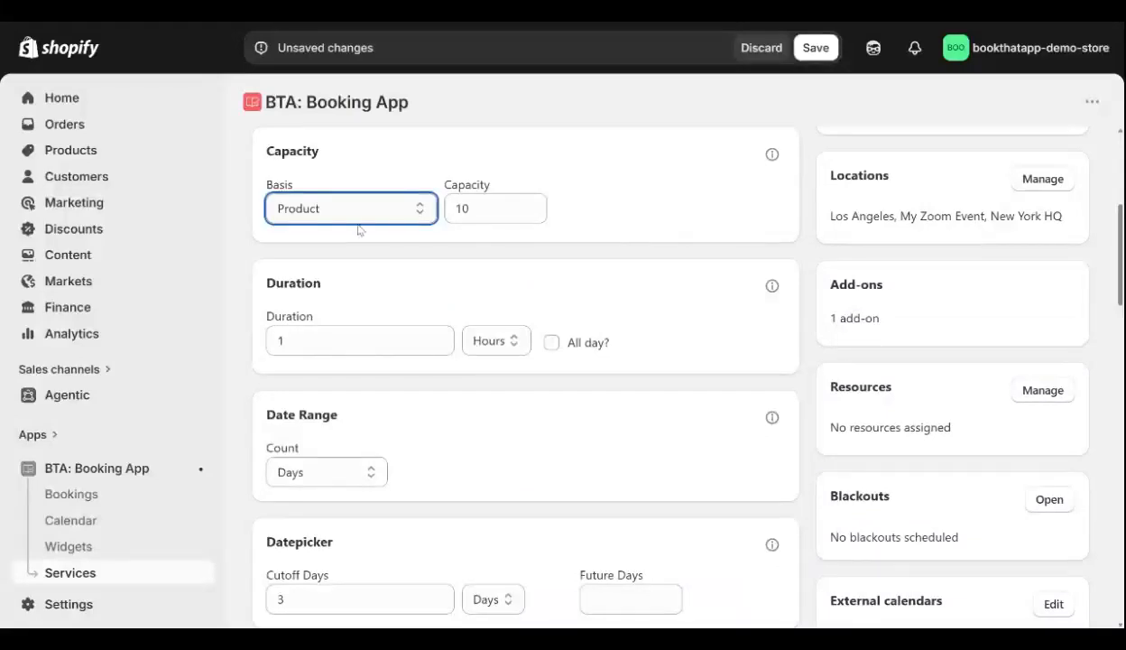
pyautogui.click(327, 278)
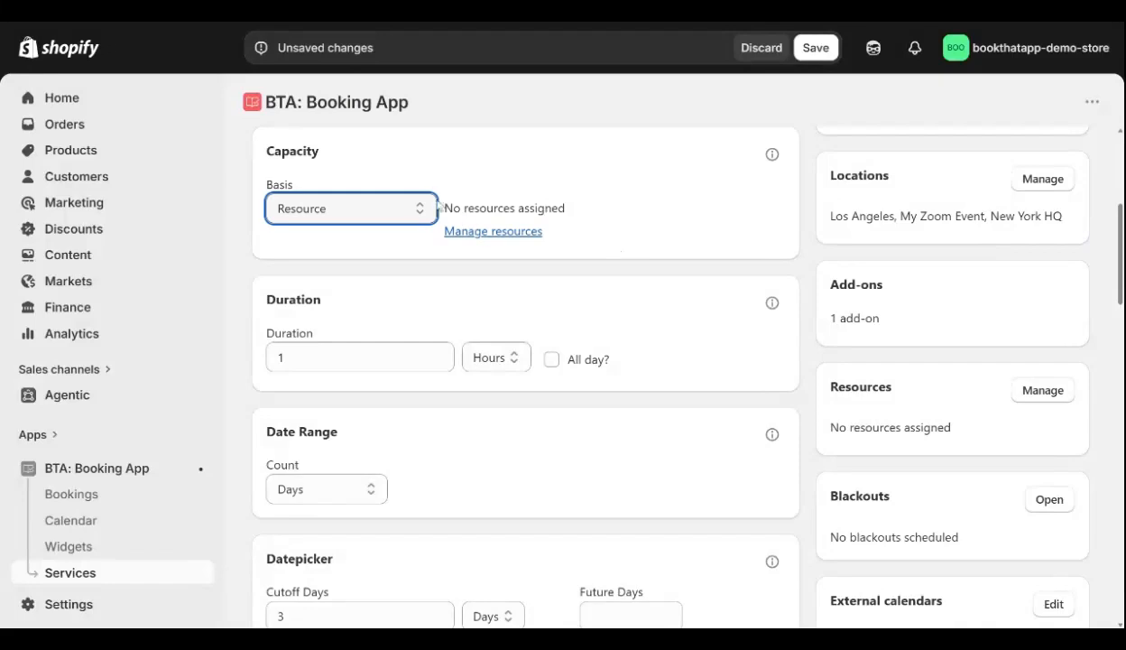
pyautogui.tripleClick(482, 207)
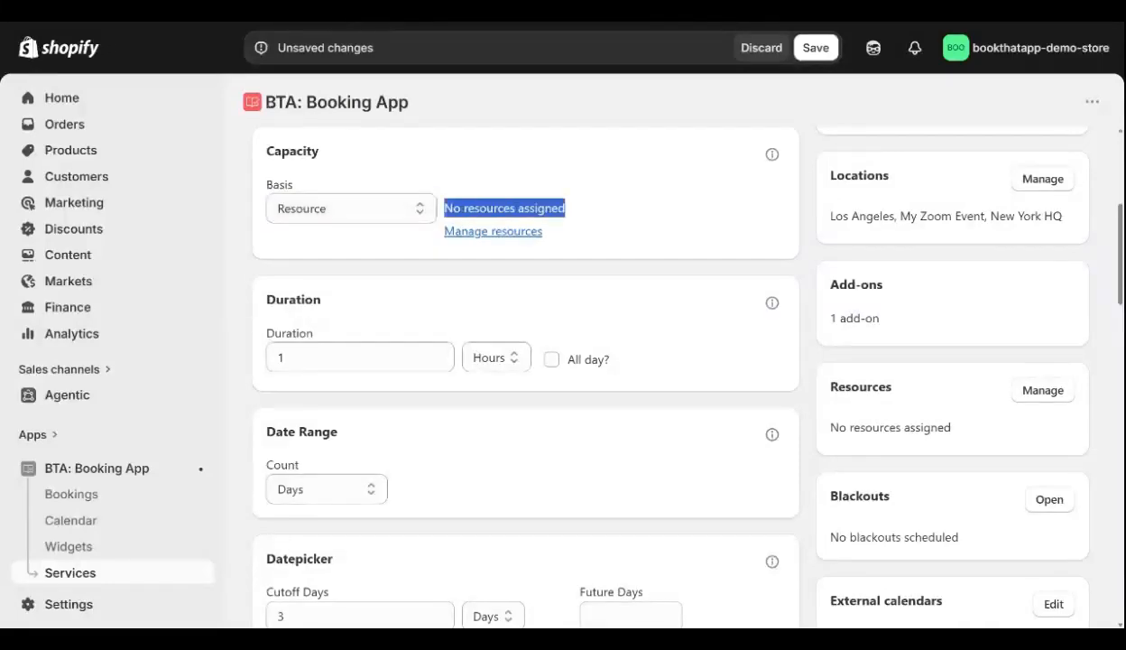
pyautogui.click(611, 207)
pyautogui.moveTo(771, 154)
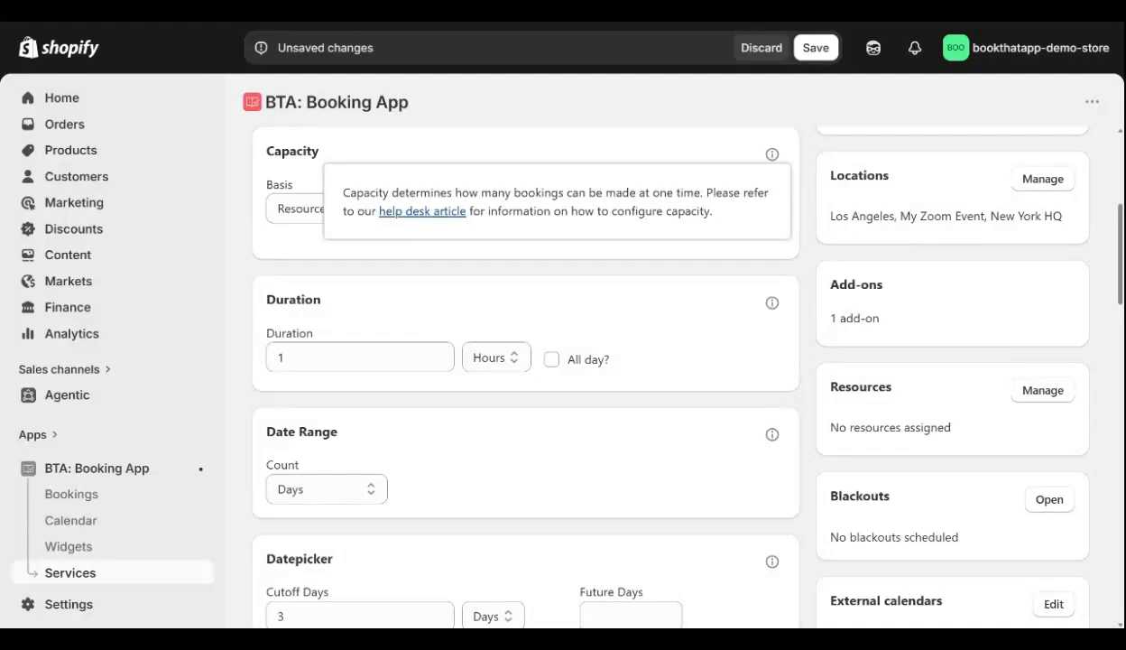
pyautogui.click(439, 255)
# - Review the Duration section of the class service, including its length, unit and all-day option
pyautogui.scroll(-1, 439, 255)
pyautogui.doubleClick(291, 196)
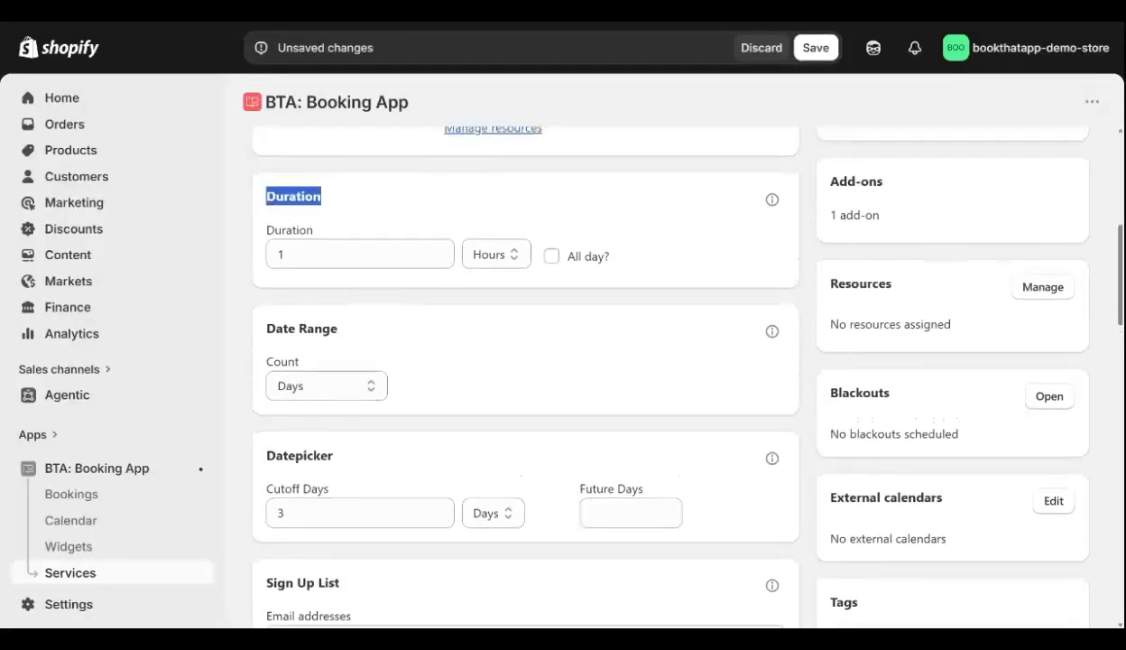
pyautogui.click(365, 207)
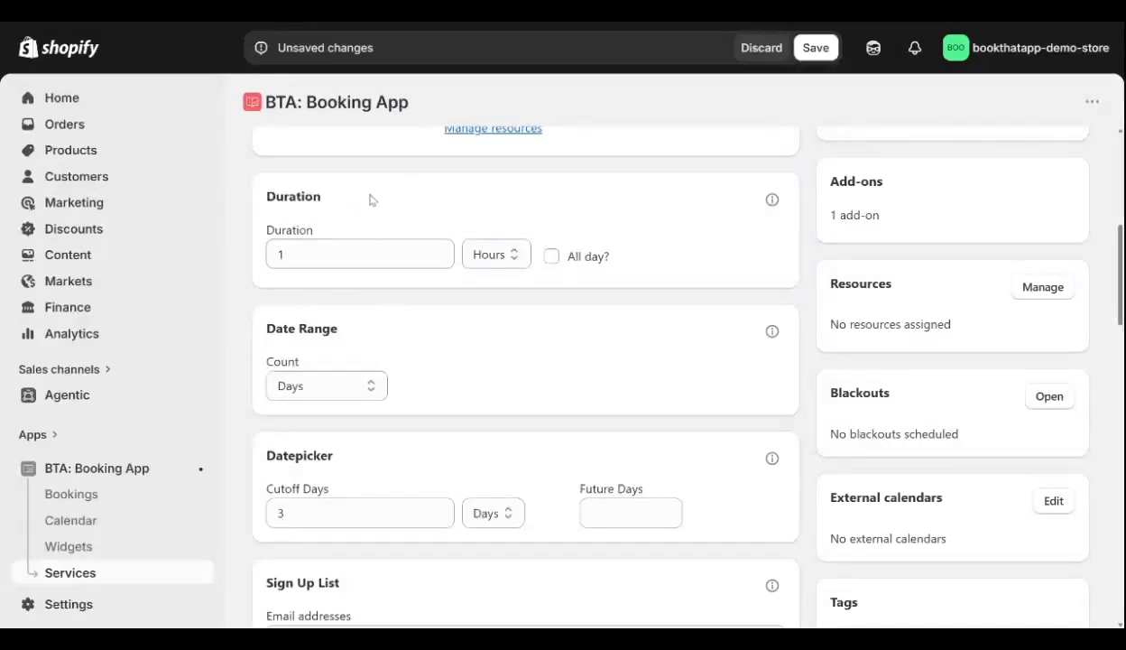
pyautogui.doubleClick(262, 197)
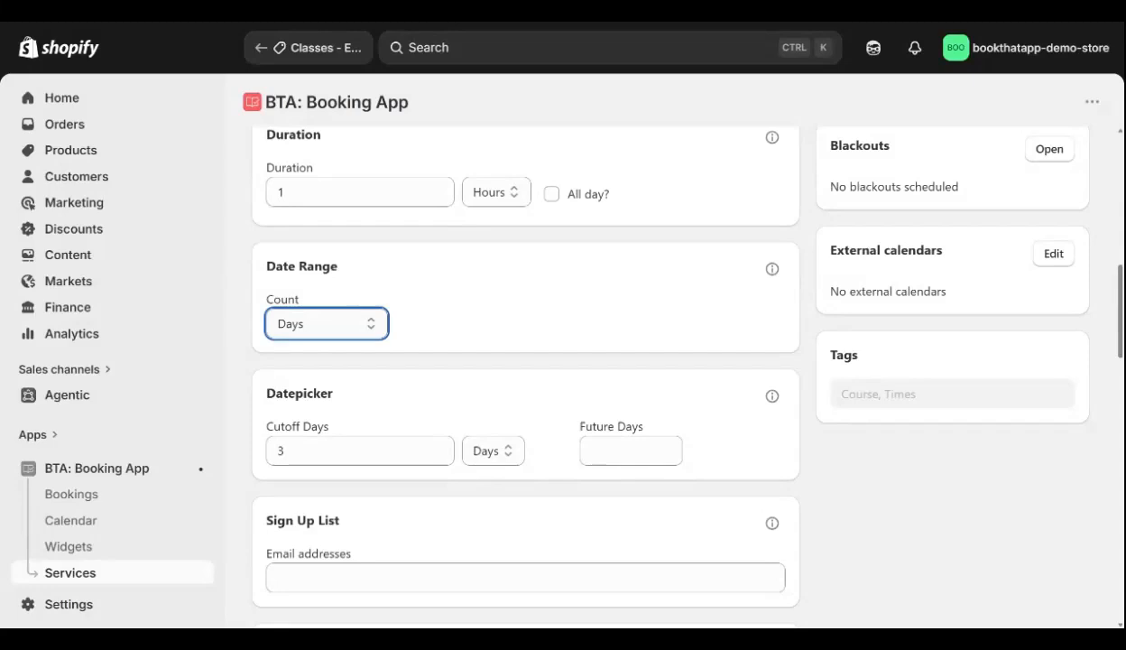
# - Examine the Date Range section and the choices available for its Count setting
pyautogui.tripleClick(290, 258)
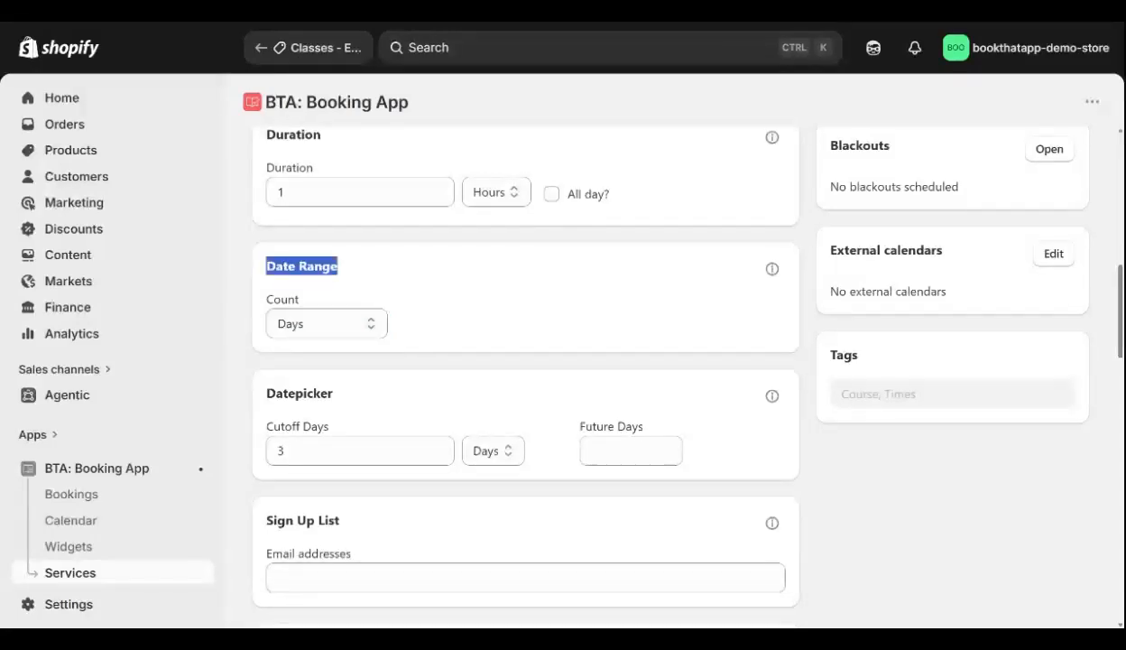
pyautogui.click(312, 267)
pyautogui.click(293, 327)
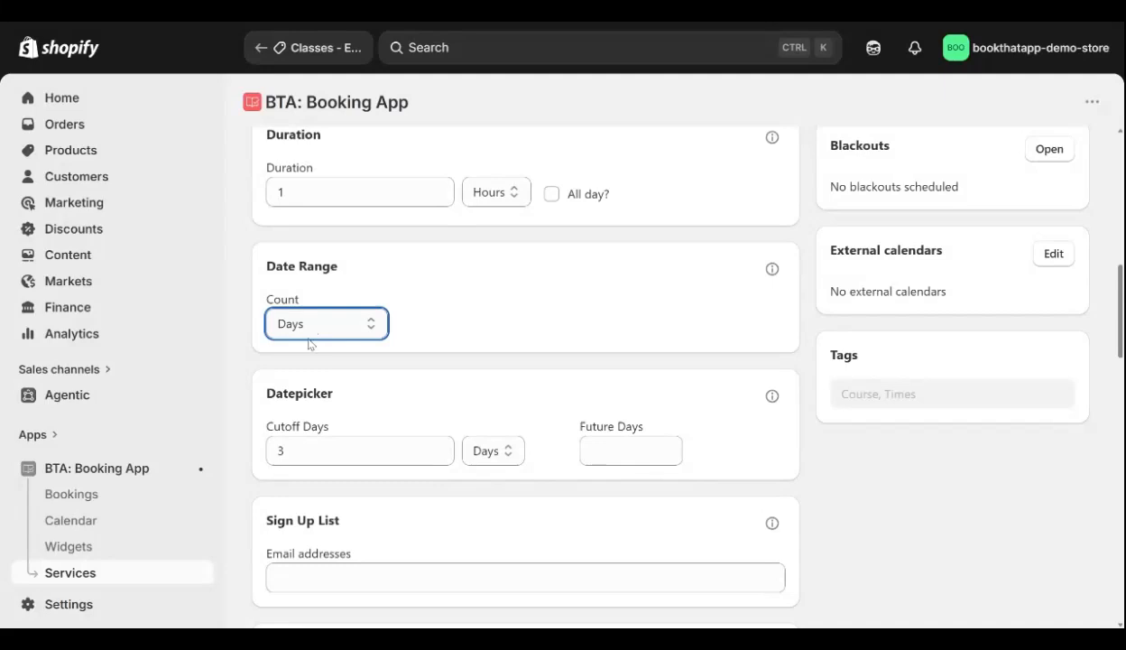
pyautogui.click(327, 282)
pyautogui.click(308, 328)
pyautogui.doubleClick(430, 319)
# - Check the Datepicker's Cutoff Days and Future Days settings and read their help explanation
pyautogui.scroll(-2, 430, 319)
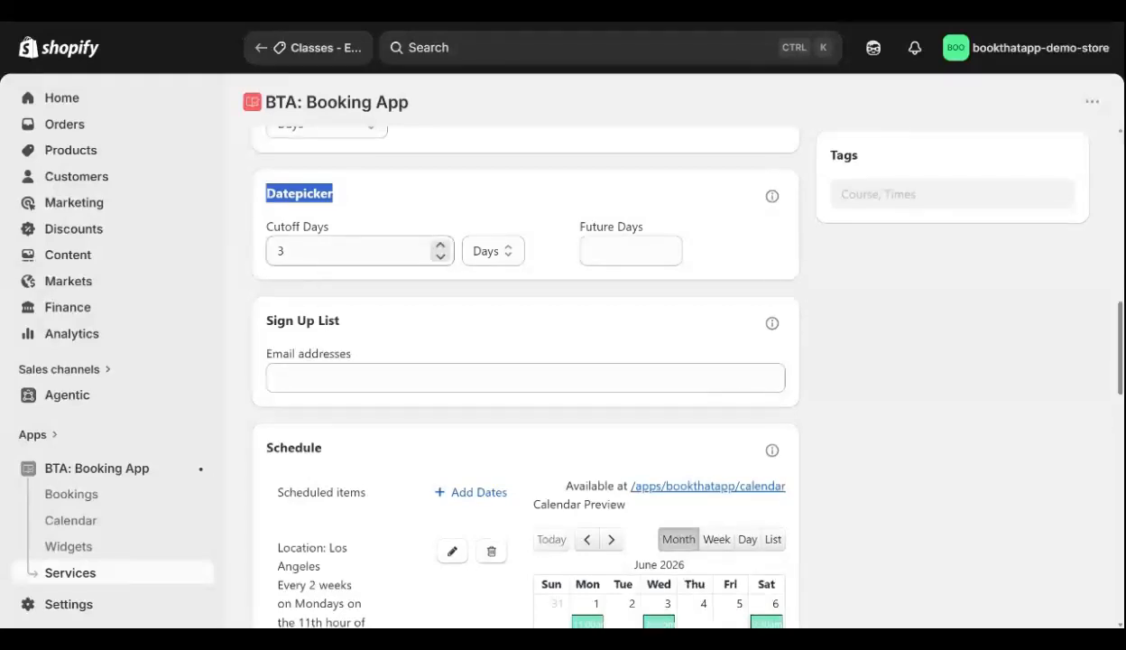
pyautogui.tripleClick(296, 230)
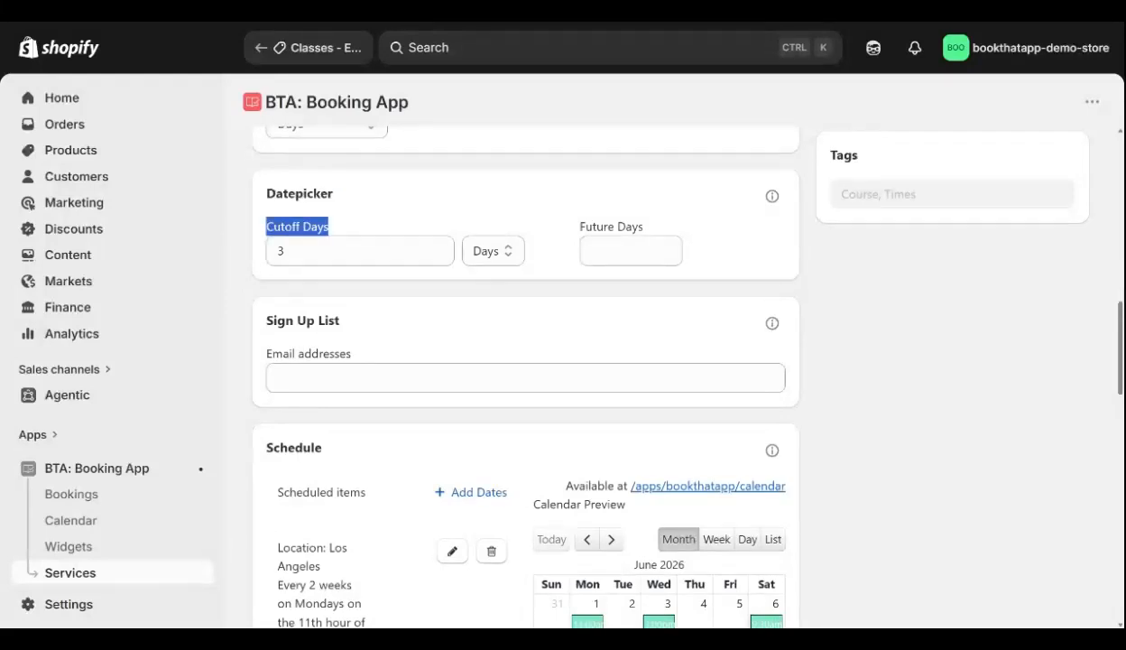
pyautogui.moveTo(580, 227); pyautogui.dragTo(612, 231)
pyautogui.tripleClick(612, 231)
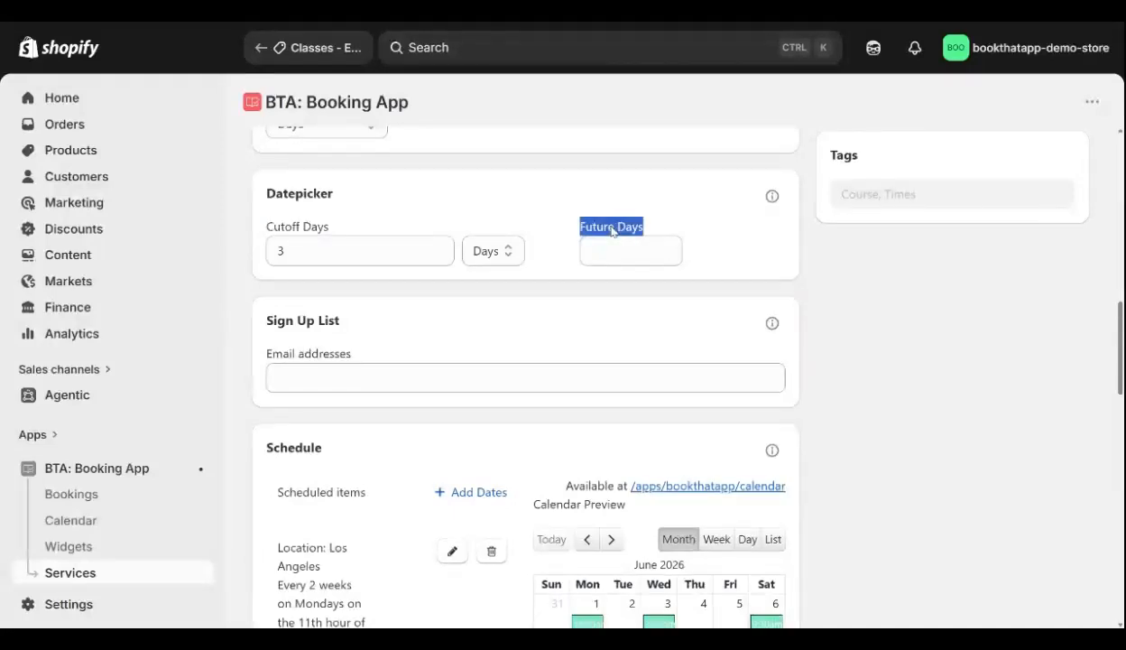
pyautogui.click(722, 203)
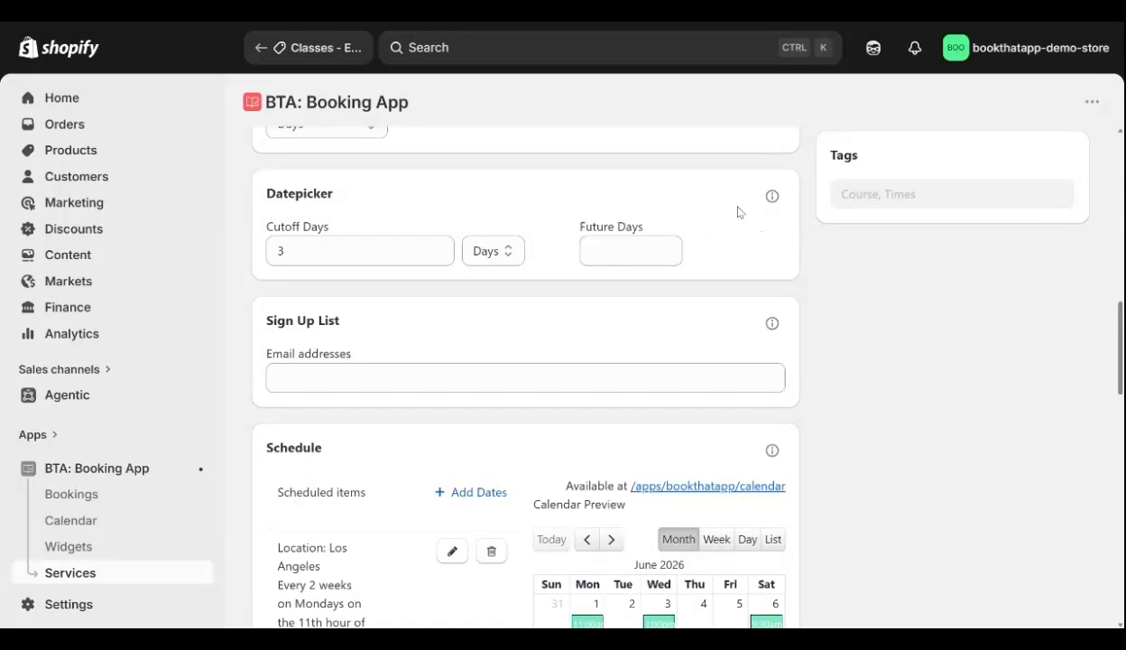
pyautogui.moveTo(774, 199)
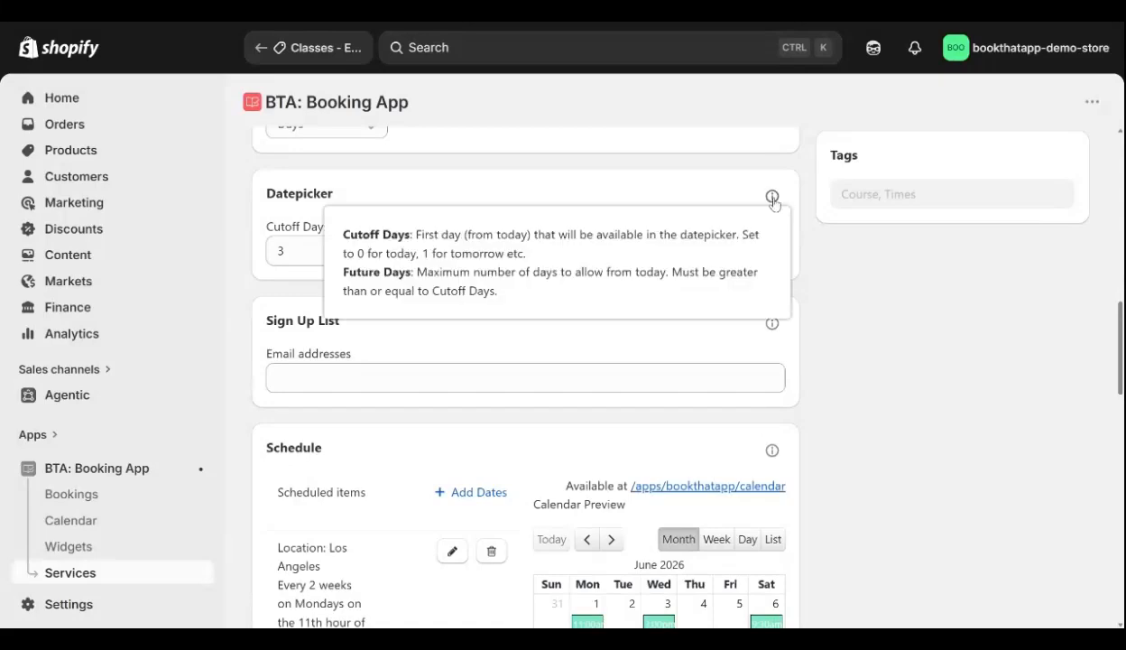
pyautogui.scroll(-1, 773, 203)
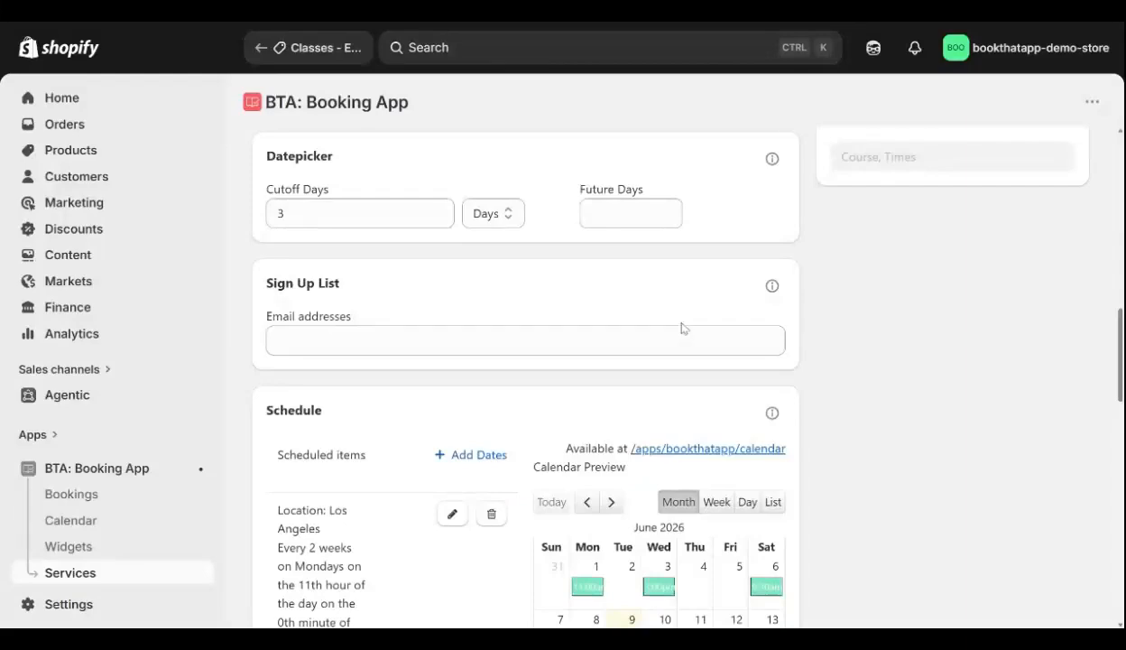
# - Review the locations assigned to the class service and open the Locations dialog for managing them
pyautogui.scroll(5, 682, 329)
pyautogui.scroll(5, 683, 328)
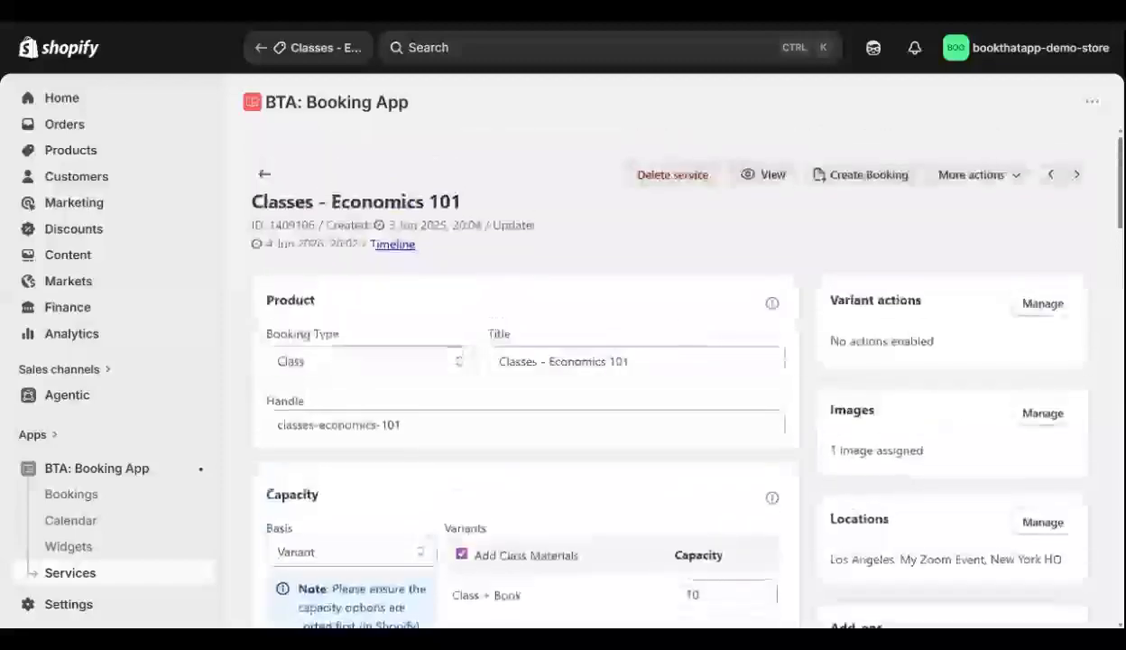
pyautogui.scroll(-3, 682, 324)
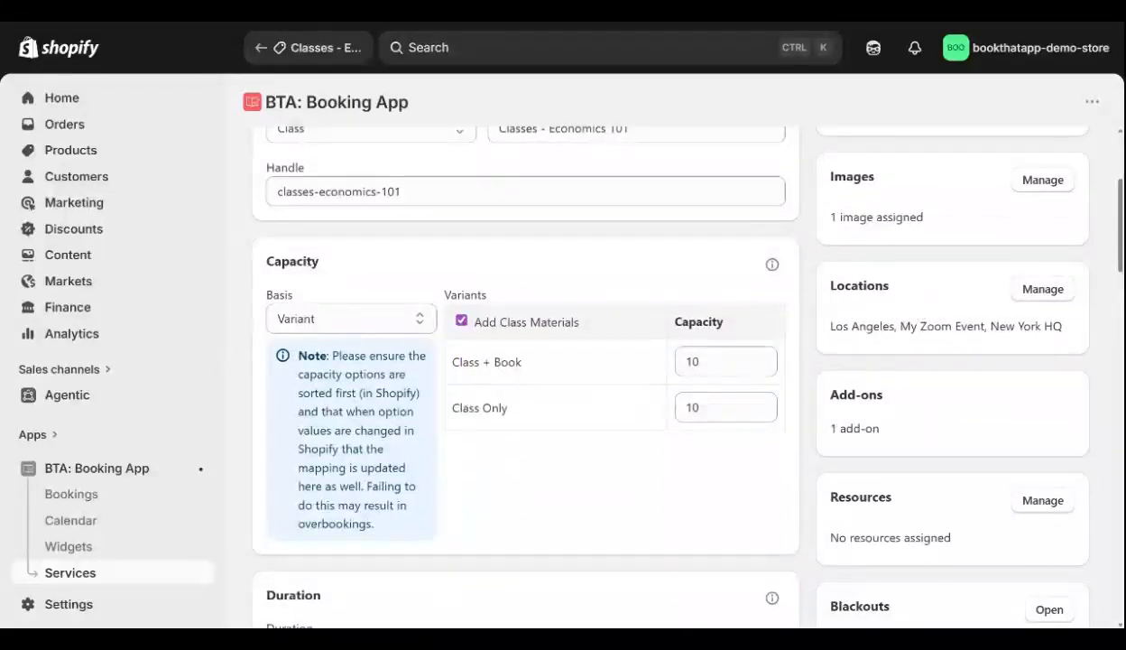
pyautogui.doubleClick(831, 283)
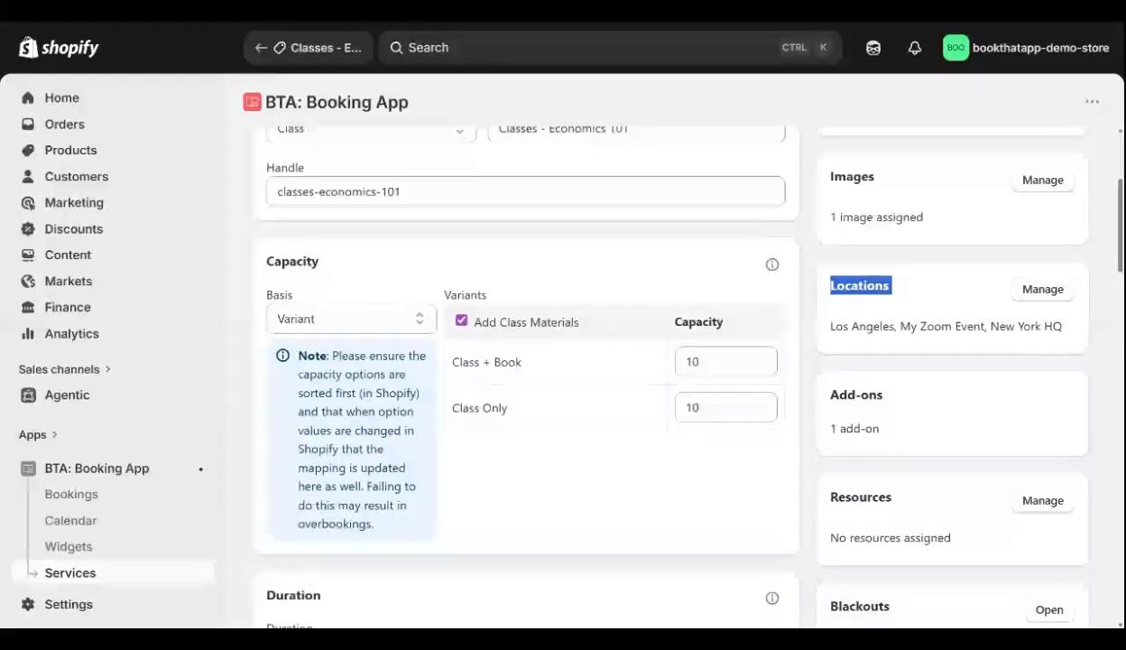
pyautogui.moveTo(828, 326); pyautogui.dragTo(1062, 326)
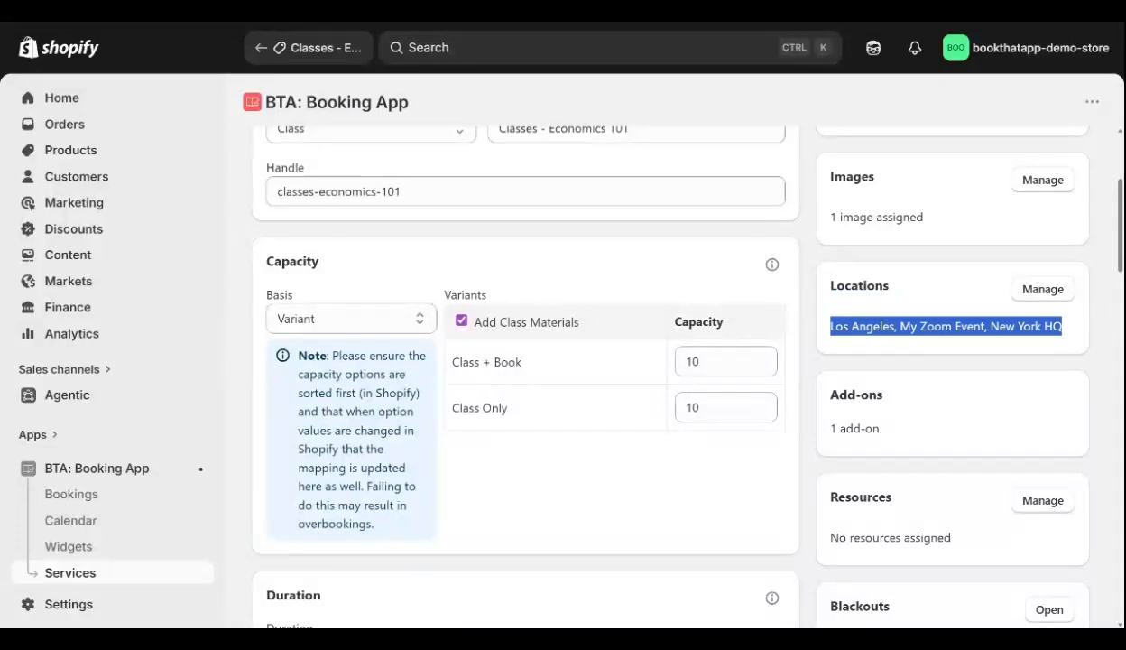
pyautogui.click(1062, 327)
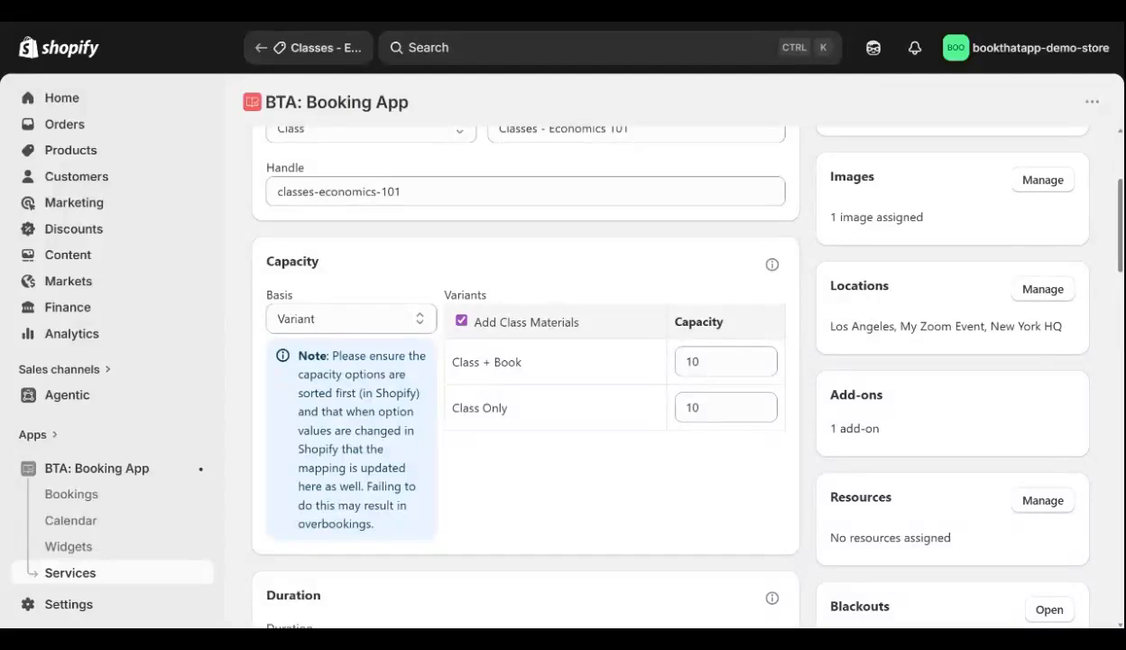
pyautogui.tripleClick(860, 286)
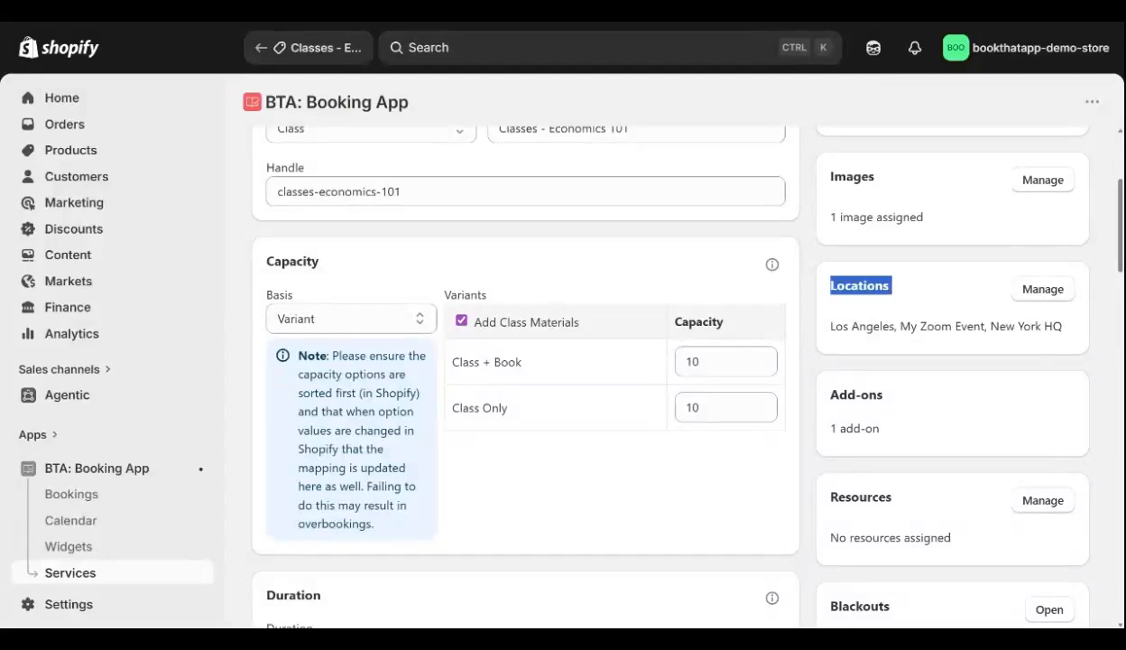
pyautogui.click(861, 328)
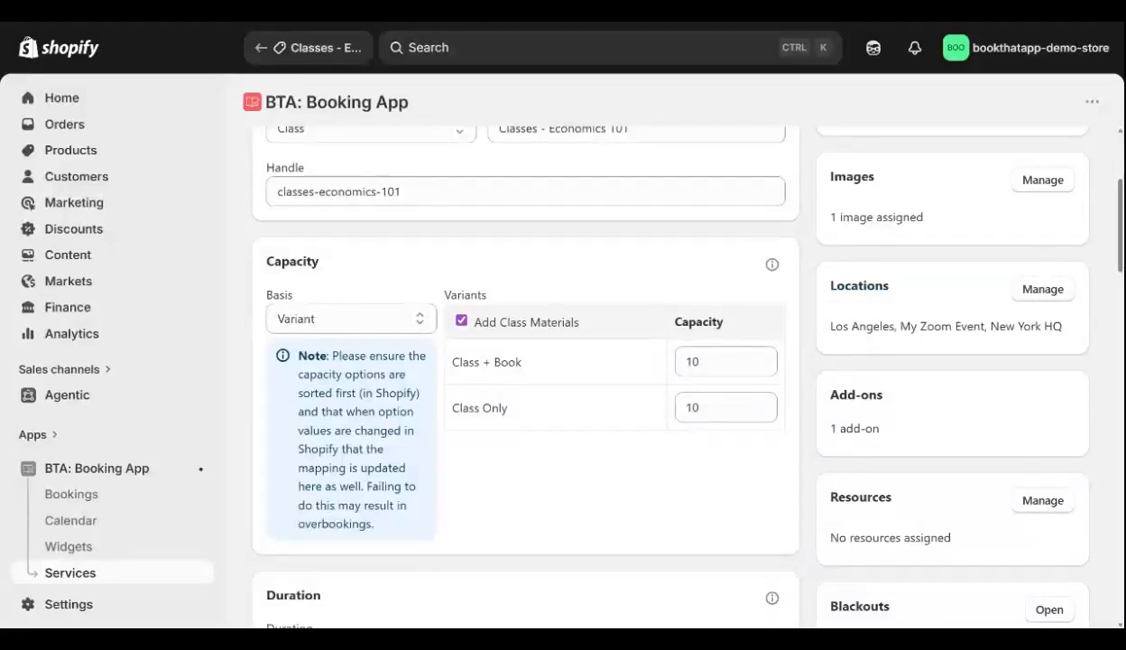
pyautogui.tripleClick(946, 326)
pyautogui.click(946, 328)
pyautogui.click(1043, 289)
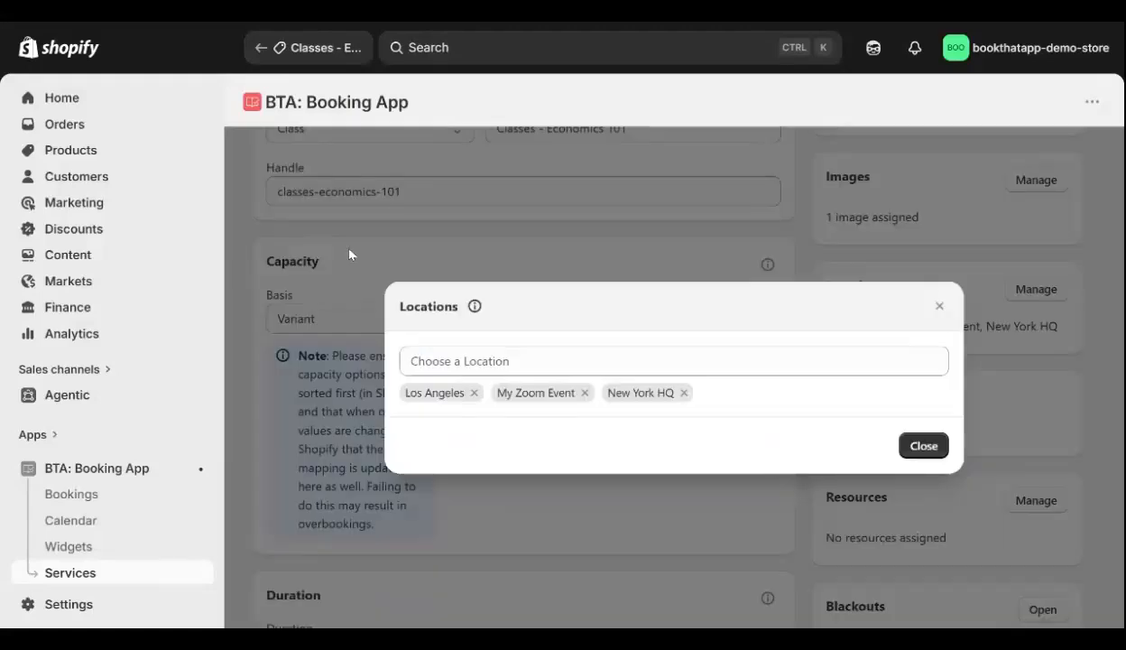
# - Check the locations assigned to the class service and close the Locations dialog
pyautogui.doubleClick(445, 392)
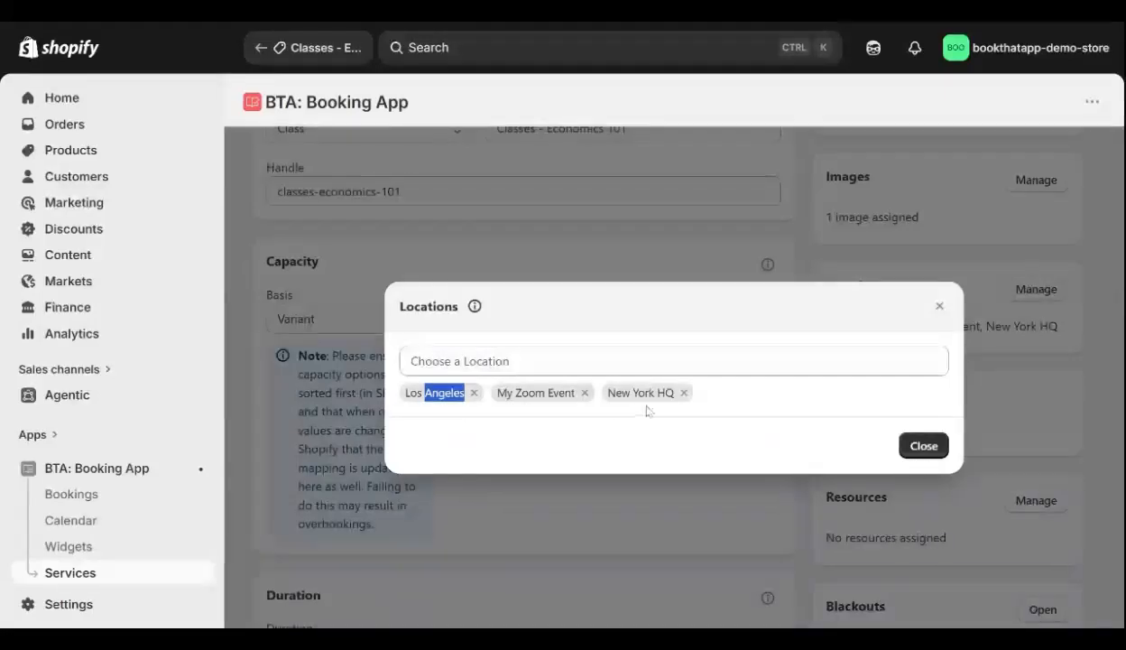
pyautogui.doubleClick(513, 392)
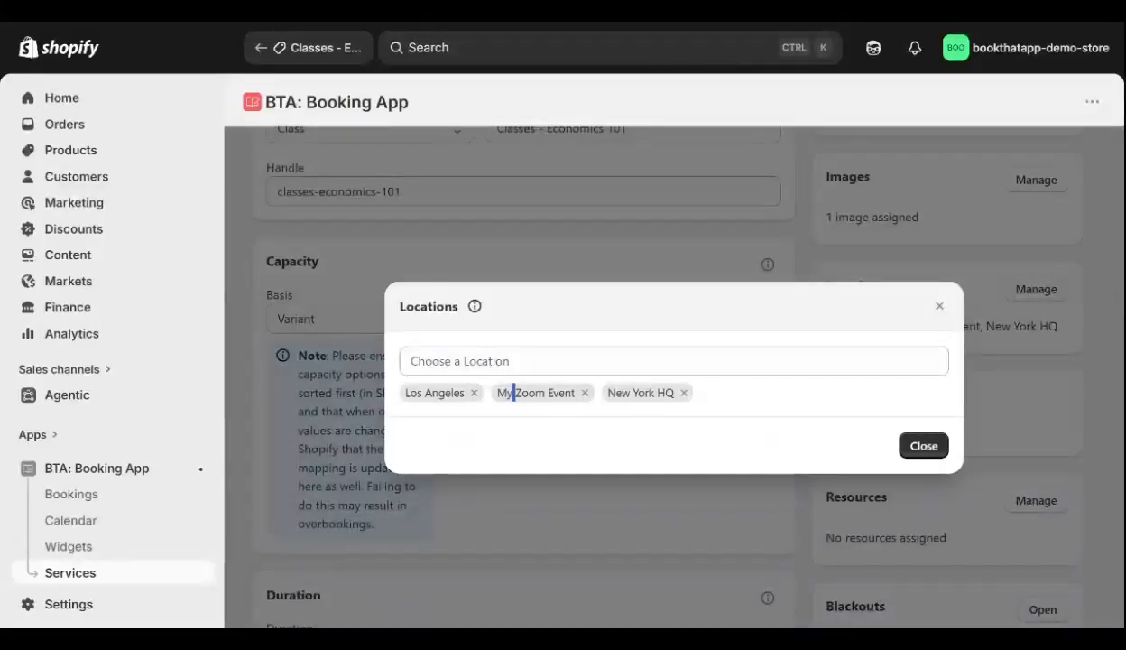
pyautogui.click(939, 308)
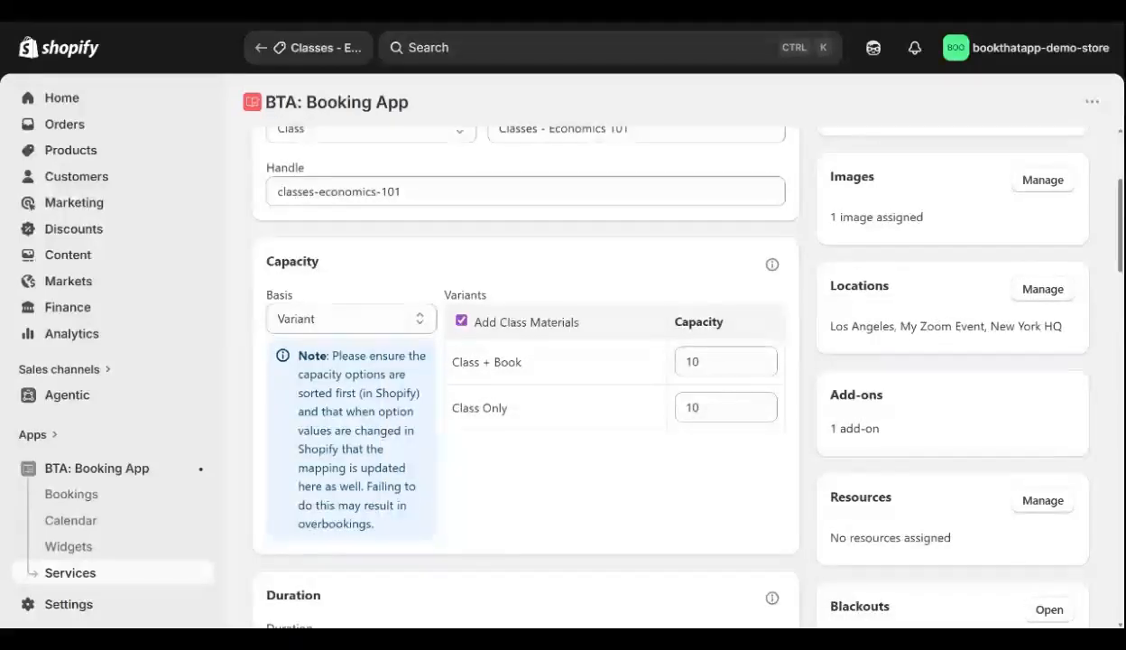
# - Examine the Resources section among the class service's settings
pyautogui.scroll(-2, 526, 361)
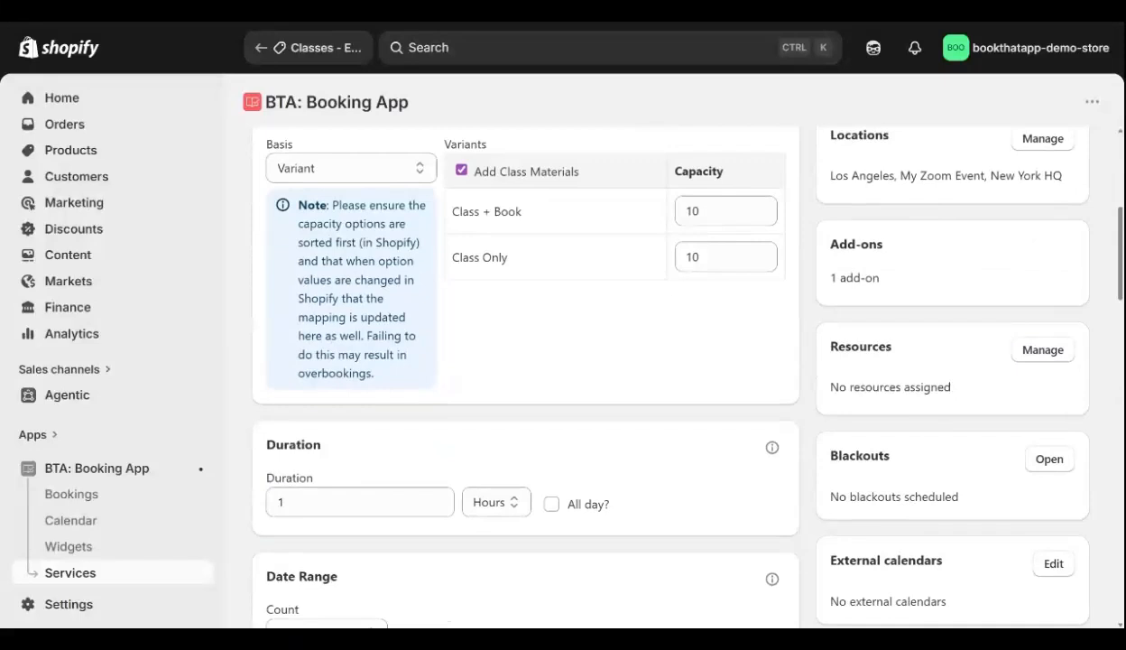
pyautogui.scroll(-1, 526, 361)
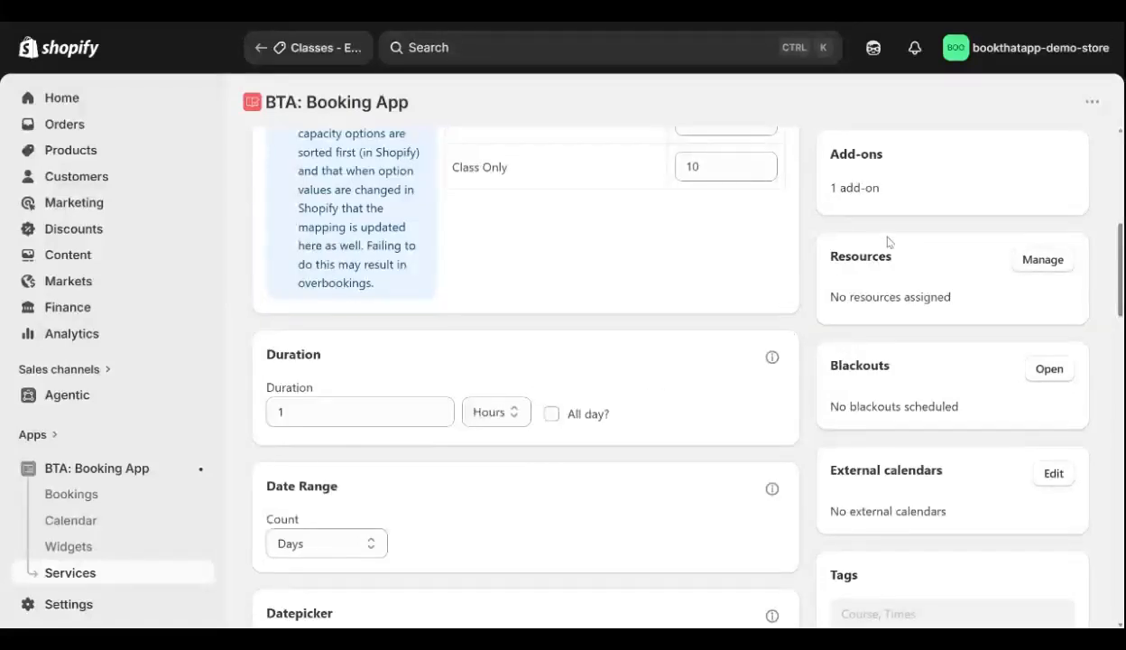
pyautogui.doubleClick(861, 256)
pyautogui.click(902, 263)
pyautogui.doubleClick(861, 257)
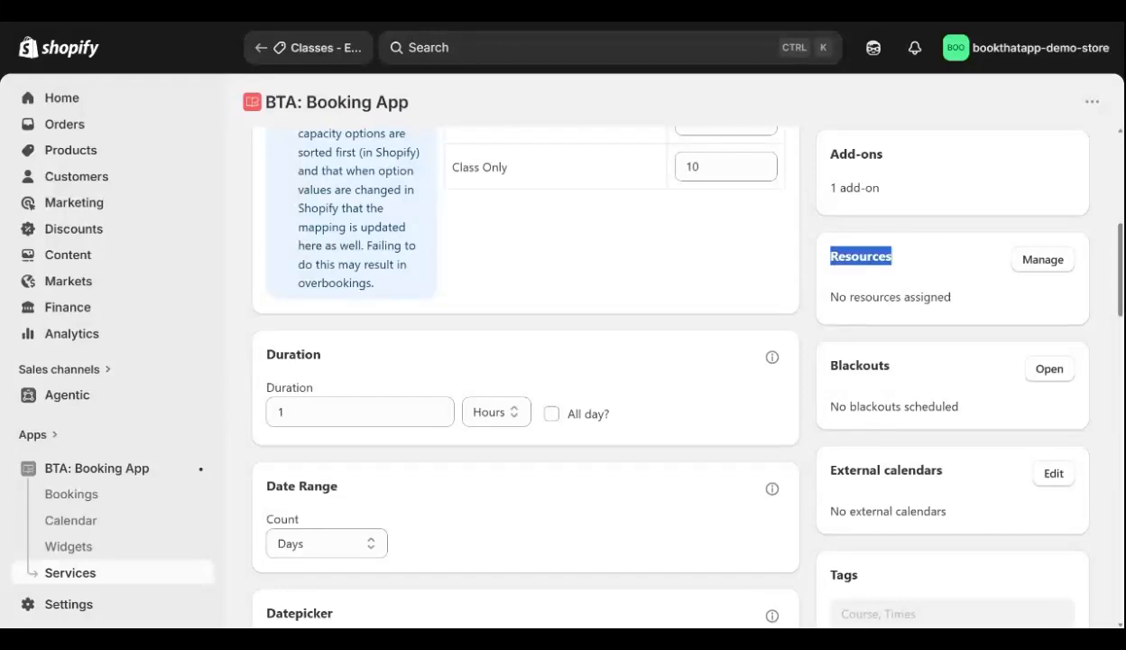
pyautogui.click(880, 280)
pyautogui.scroll(-2, 881, 278)
pyautogui.scroll(2, 881, 278)
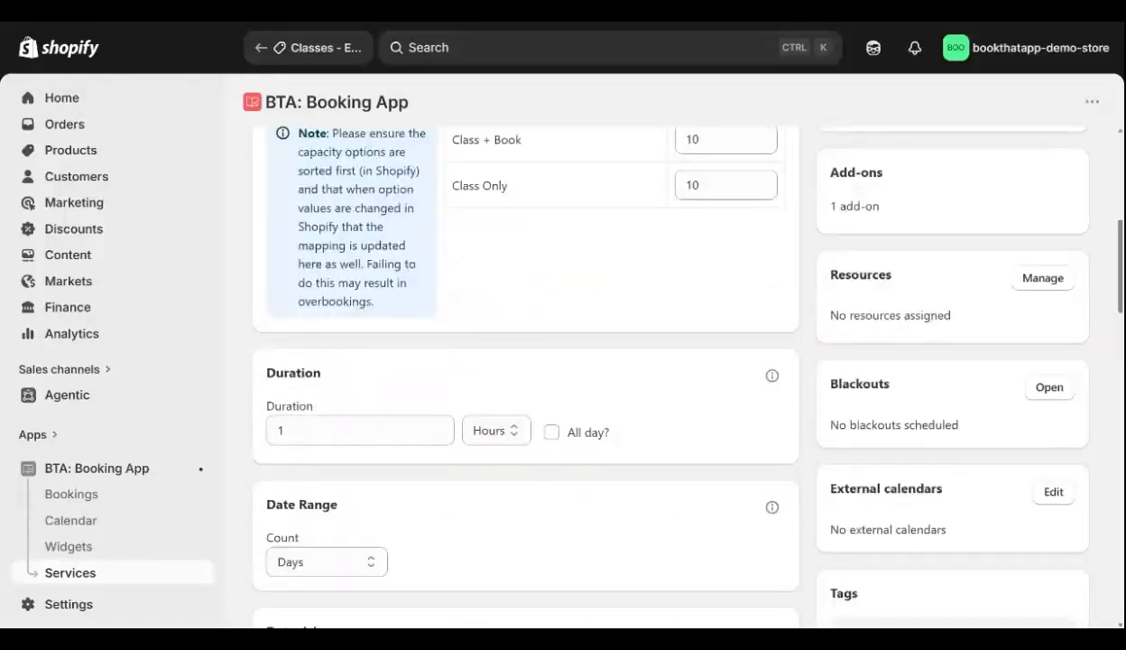
pyautogui.doubleClick(861, 274)
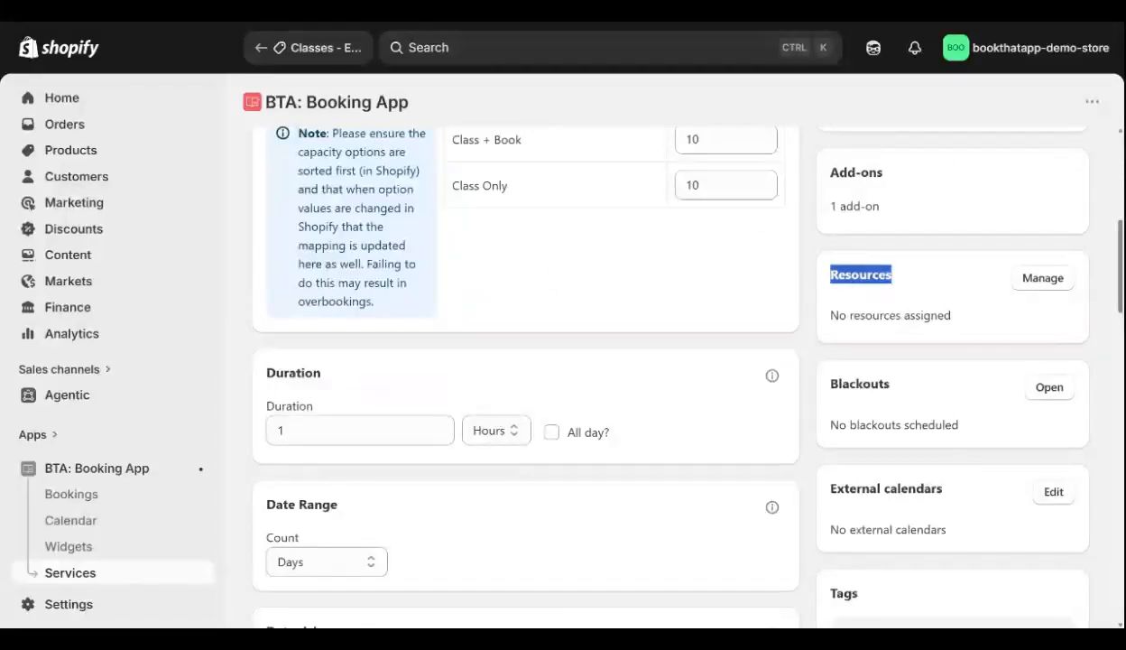
pyautogui.click(900, 278)
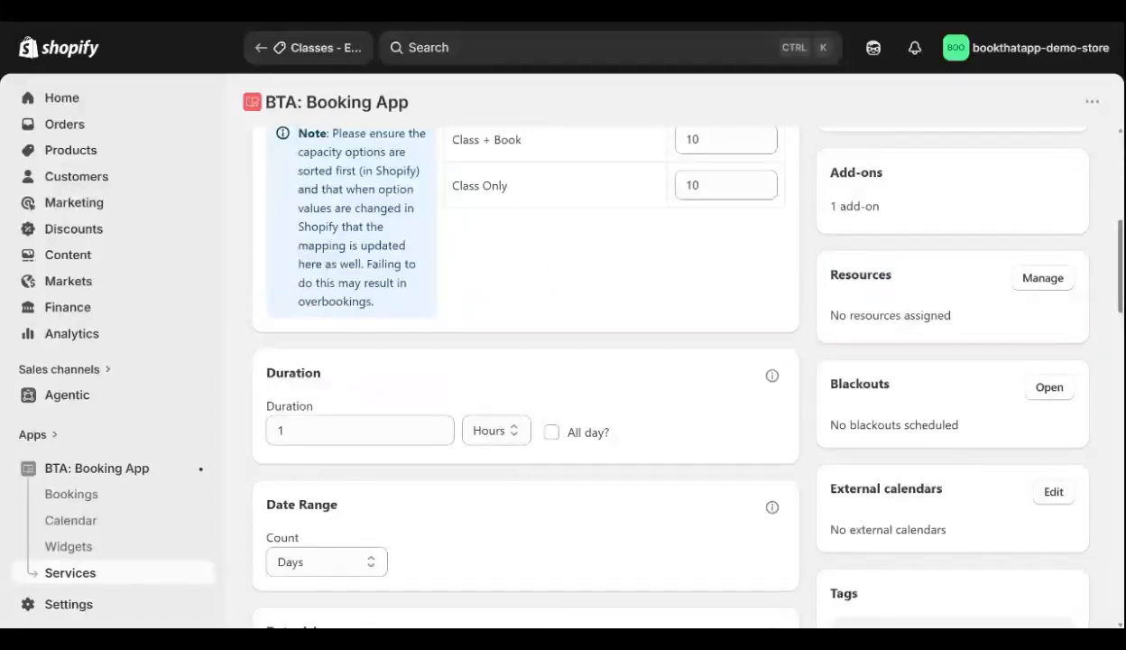
# - Add a staff member as a resource under the class service's AND rule and close the Resources dialog
pyautogui.click(1038, 279)
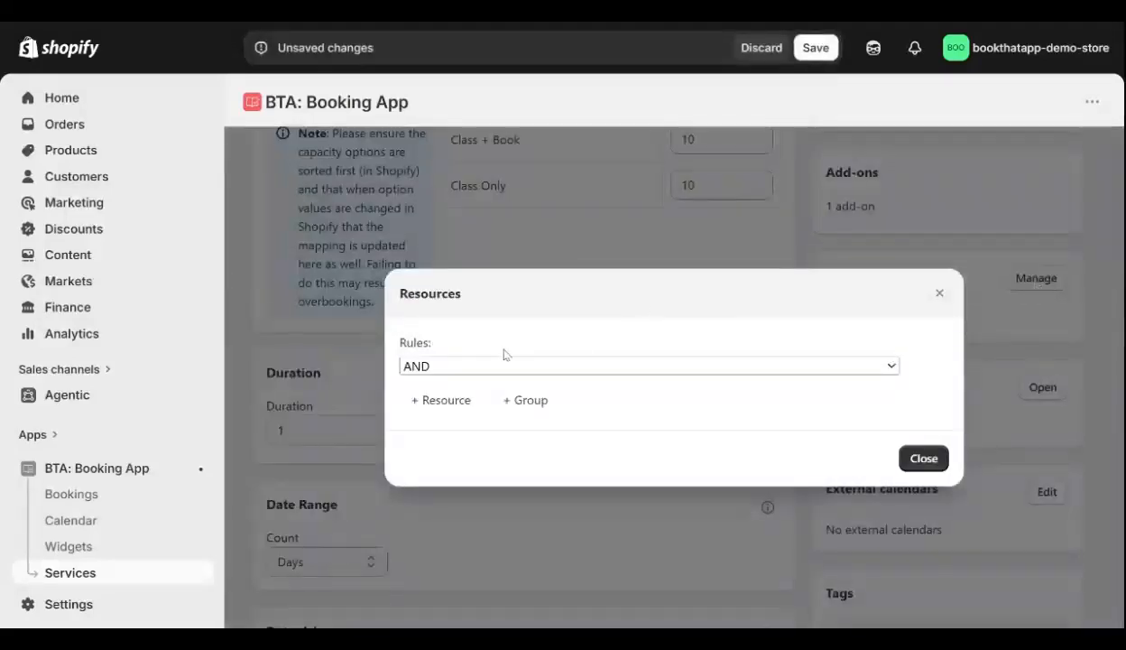
pyautogui.click(443, 400)
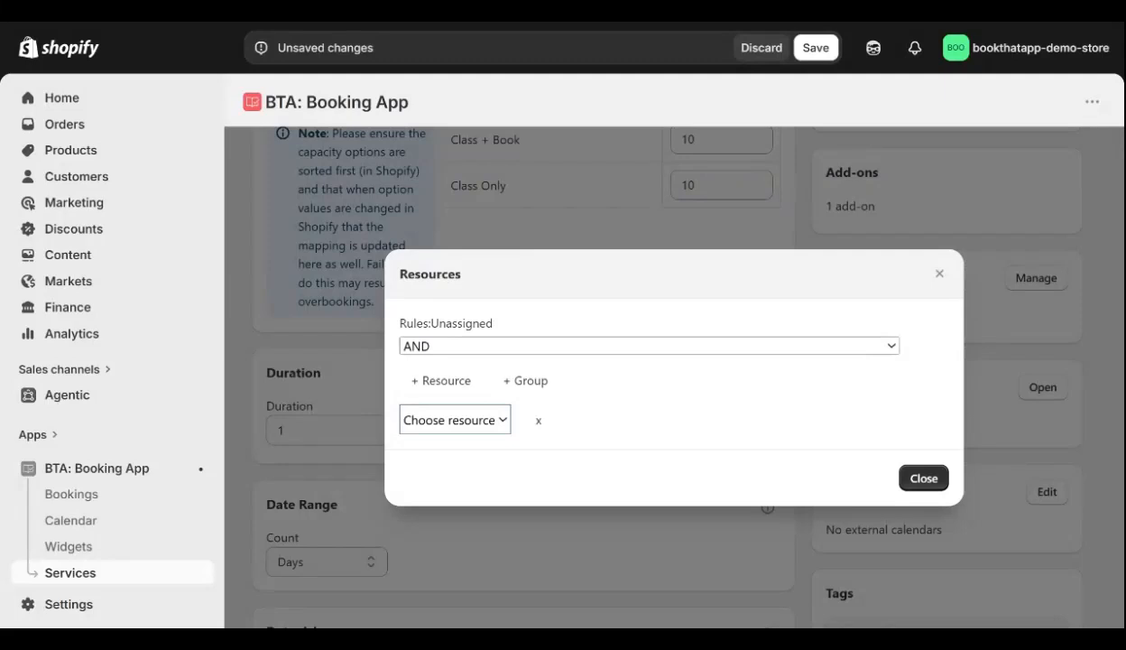
pyautogui.click(415, 178)
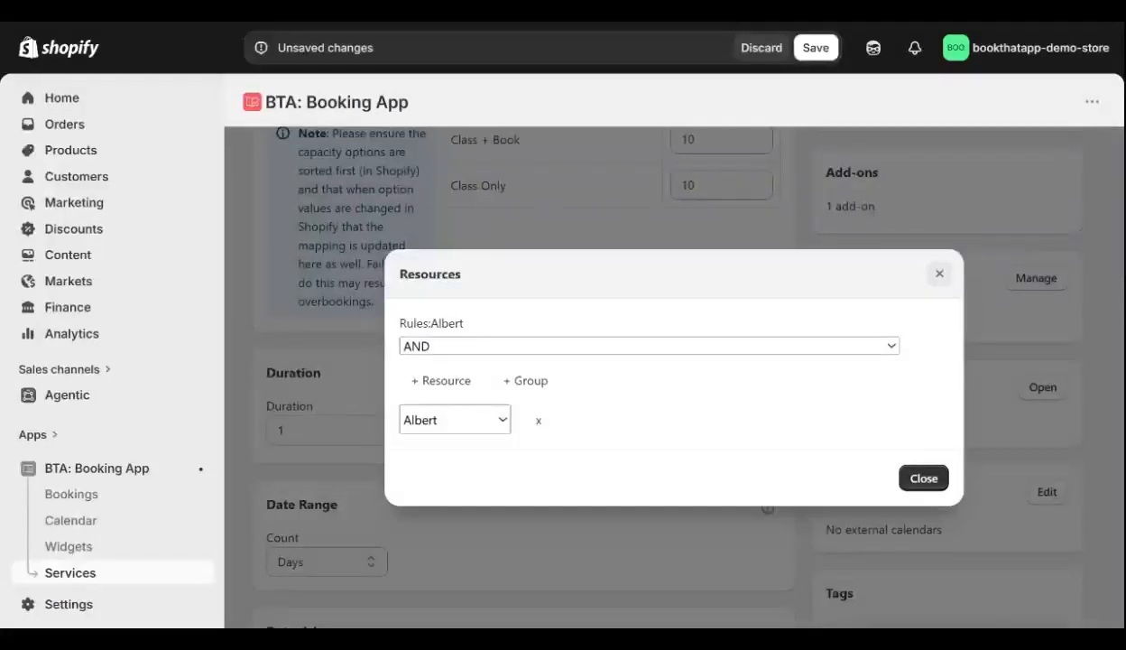
pyautogui.click(938, 274)
# - Remove the assigned staff member from the class service's resource rules
pyautogui.click(1034, 279)
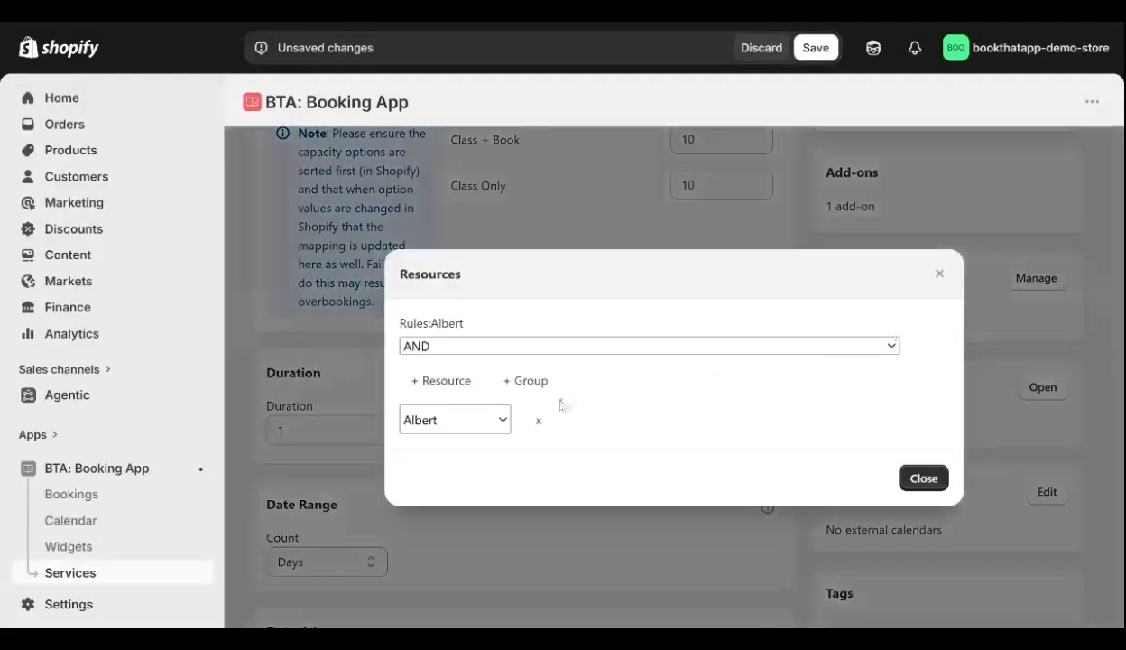
pyautogui.click(539, 421)
pyautogui.click(939, 274)
# - Review the Calendar Settings section, including the store calendar option and the background, text and border colors
pyautogui.scroll(-15, 934, 296)
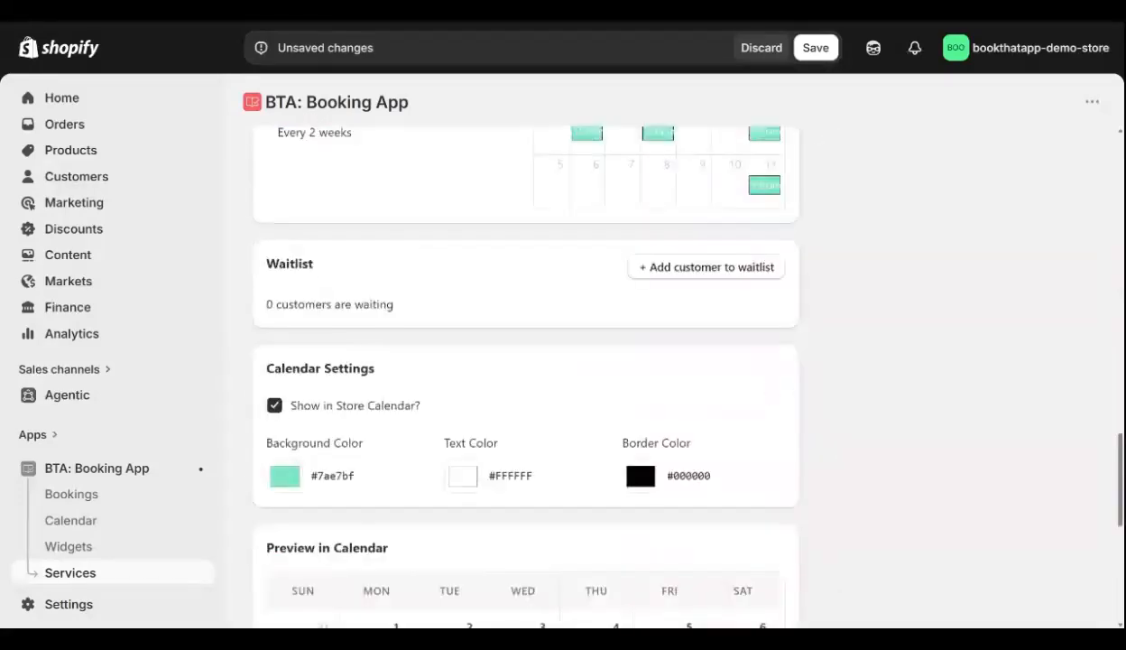
pyautogui.scroll(-1, 671, 367)
pyautogui.scroll(2, 671, 367)
pyautogui.scroll(-2, 672, 368)
pyautogui.scroll(-1, 384, 228)
pyautogui.moveTo(264, 238); pyautogui.dragTo(375, 238)
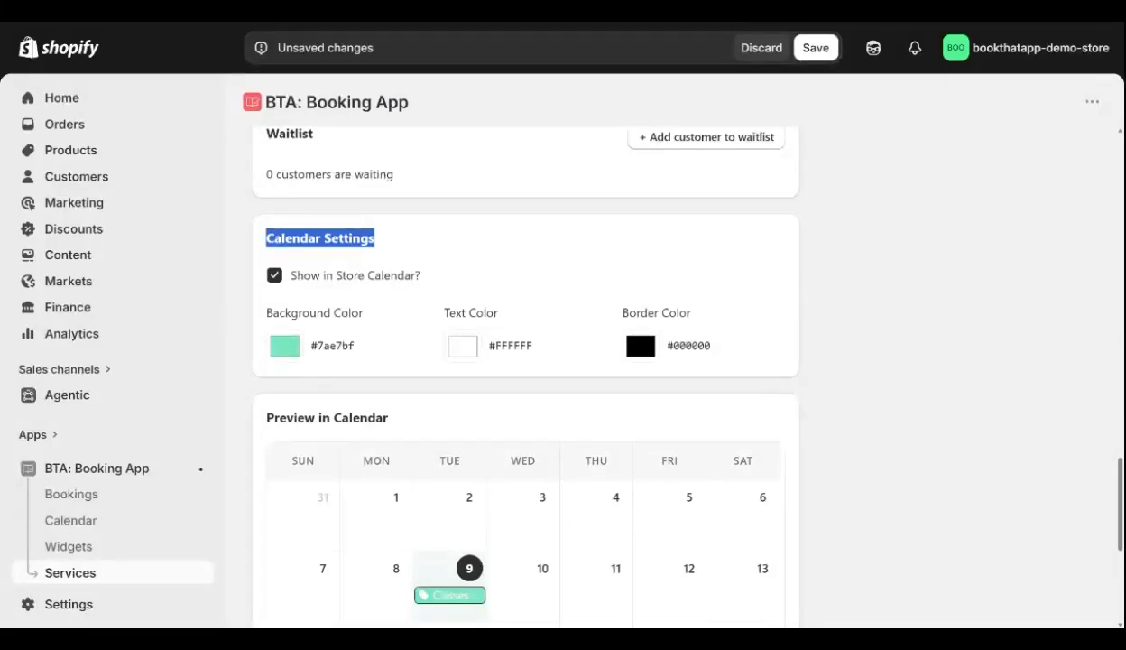
pyautogui.doubleClick(349, 238)
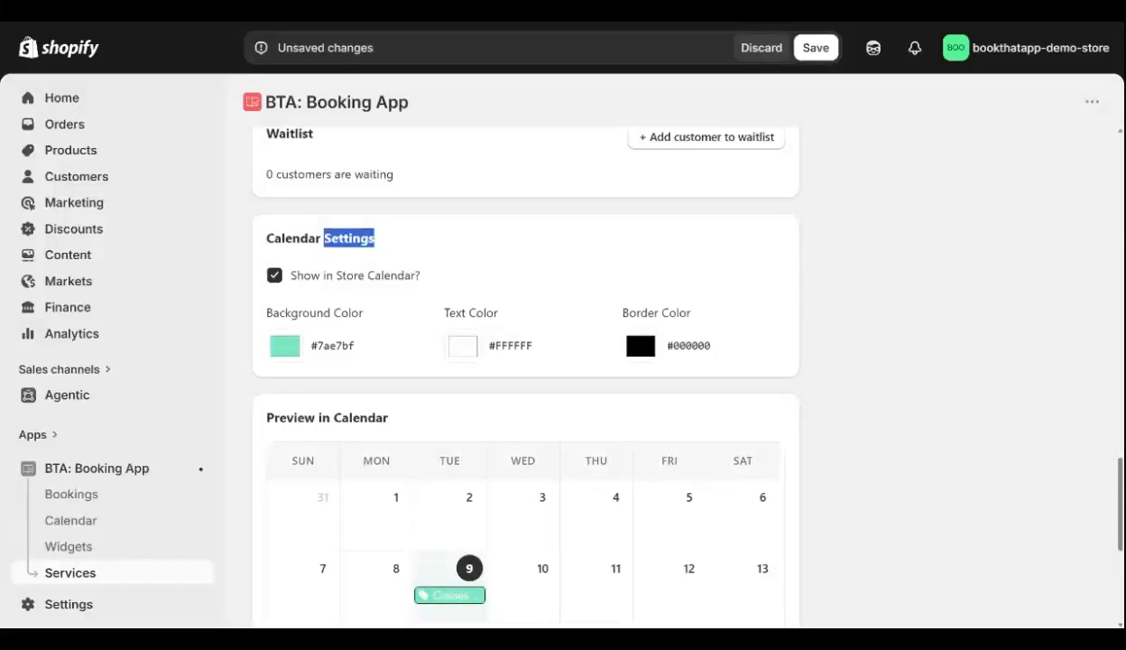
pyautogui.scroll(-1, 815, 284)
# - Leave the class service page and open the Resources list from the booking app's settings
pyautogui.scroll(4, 815, 284)
pyautogui.scroll(3, 815, 285)
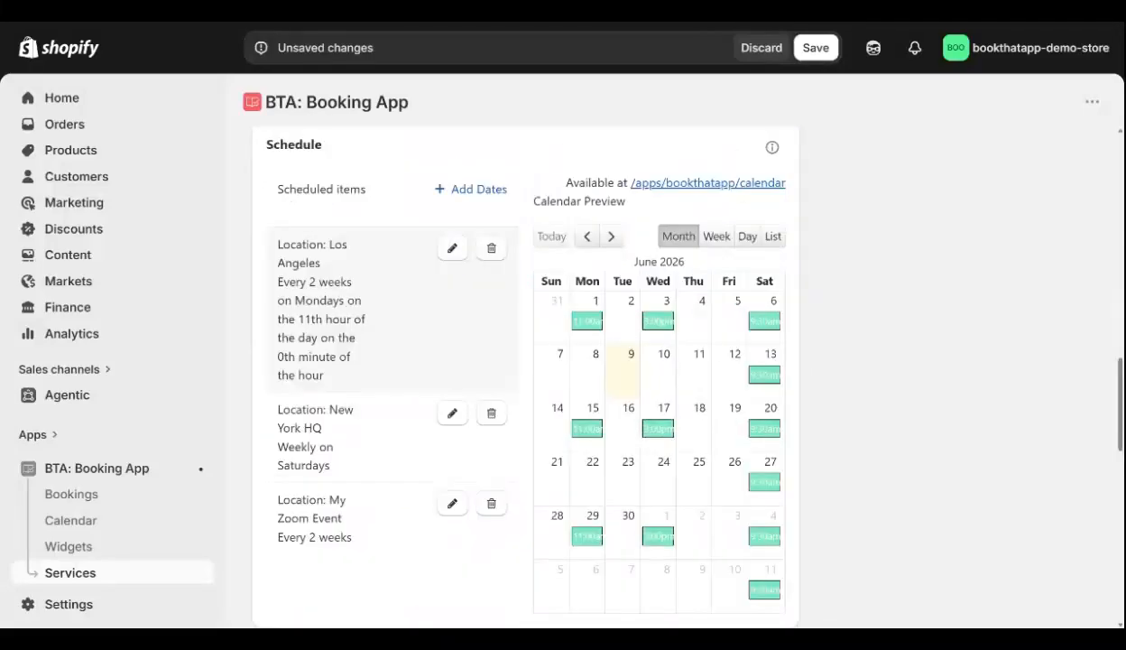
pyautogui.scroll(10, 523, 361)
pyautogui.scroll(-2, 523, 361)
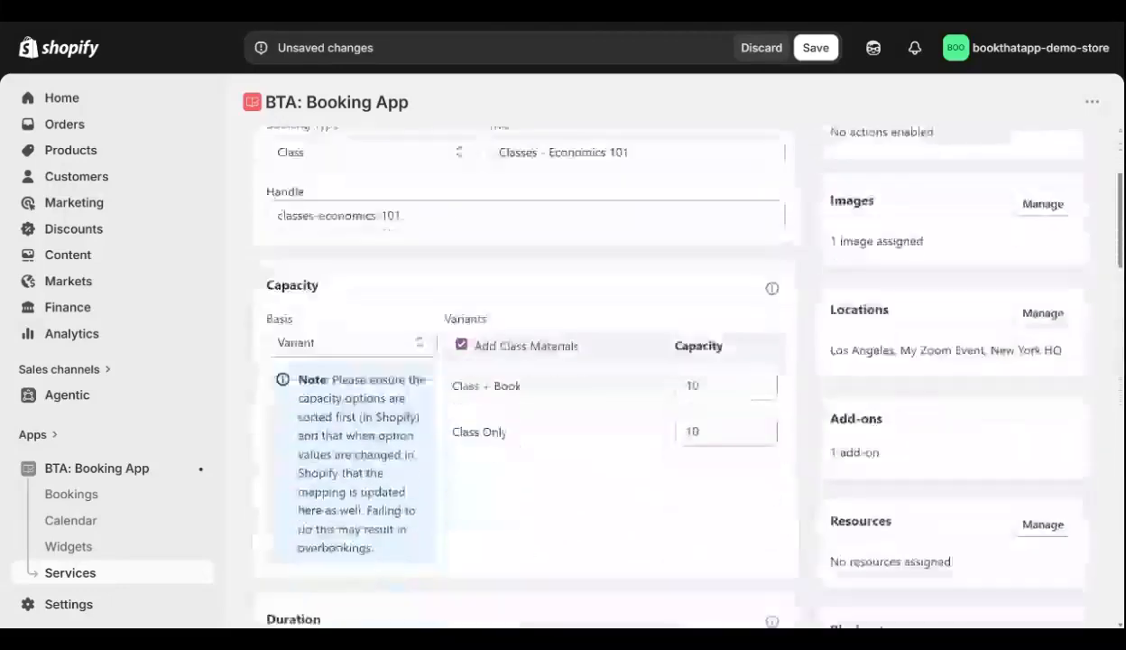
pyautogui.scroll(-3, 493, 285)
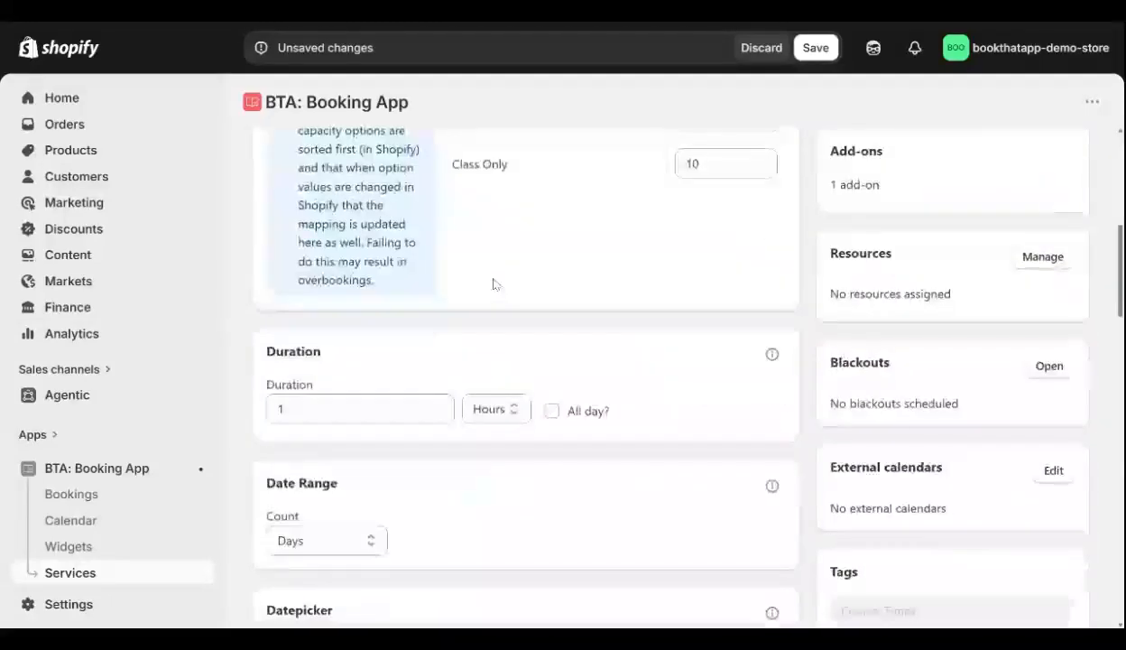
pyautogui.scroll(-2, 80, 564)
pyautogui.click(81, 561)
pyautogui.click(892, 439)
pyautogui.click(61, 547)
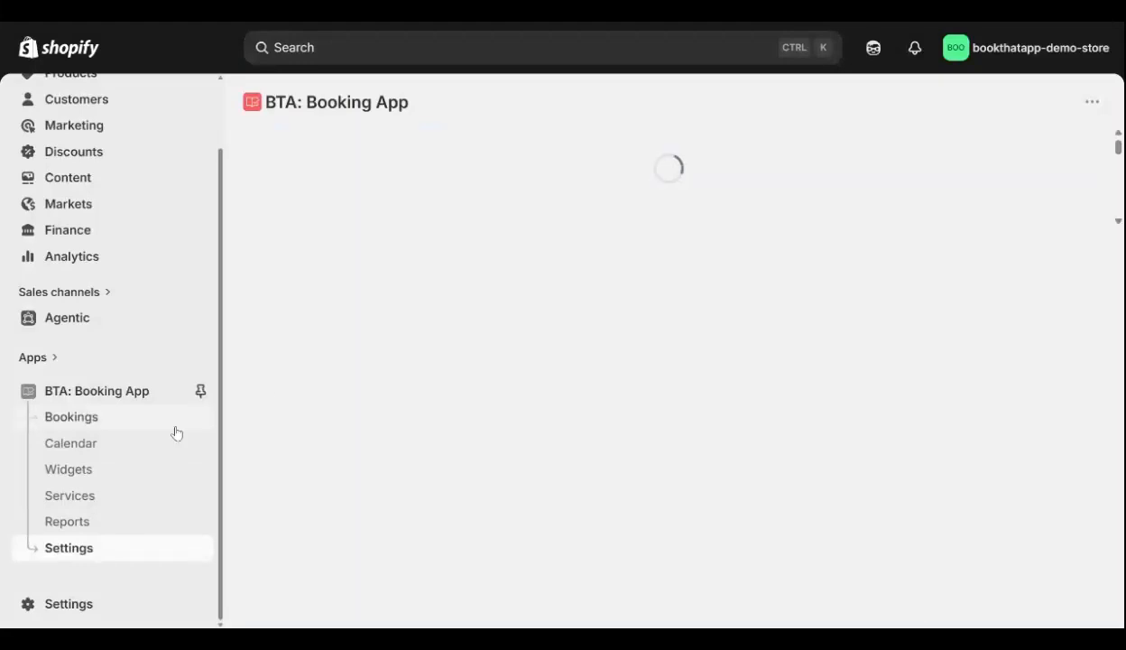
pyautogui.scroll(-3, 436, 295)
pyautogui.scroll(2, 435, 295)
pyautogui.click(453, 276)
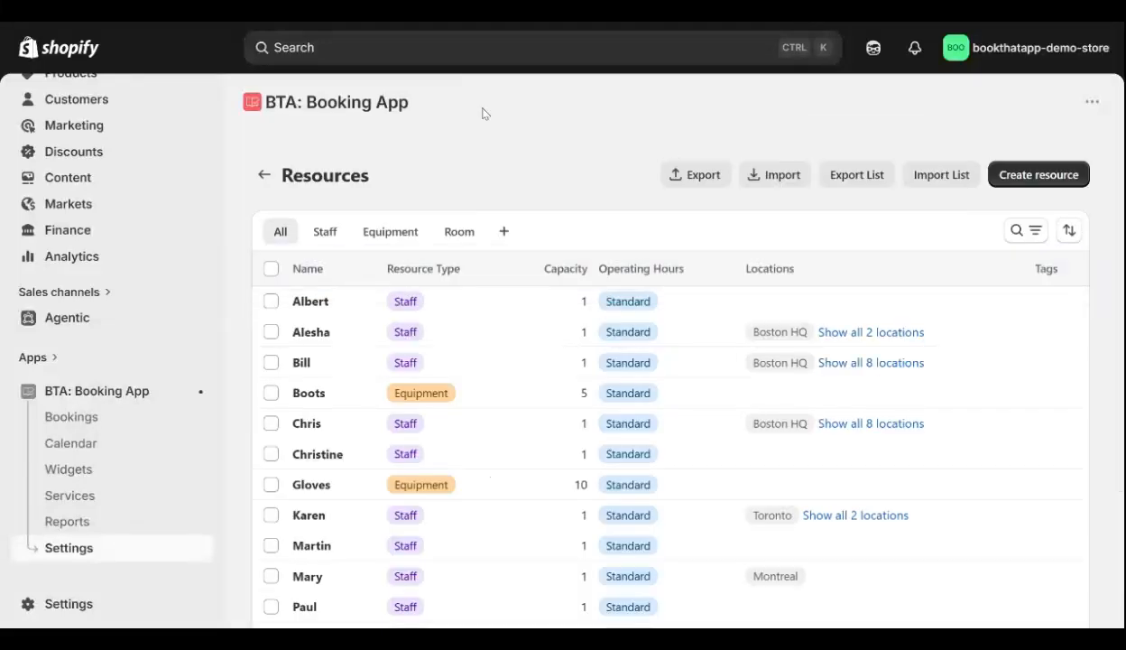
# - Look over the full resource list with its types, capacities, operating hours and locations
pyautogui.scroll(-2, 465, 397)
pyautogui.scroll(1, 466, 401)
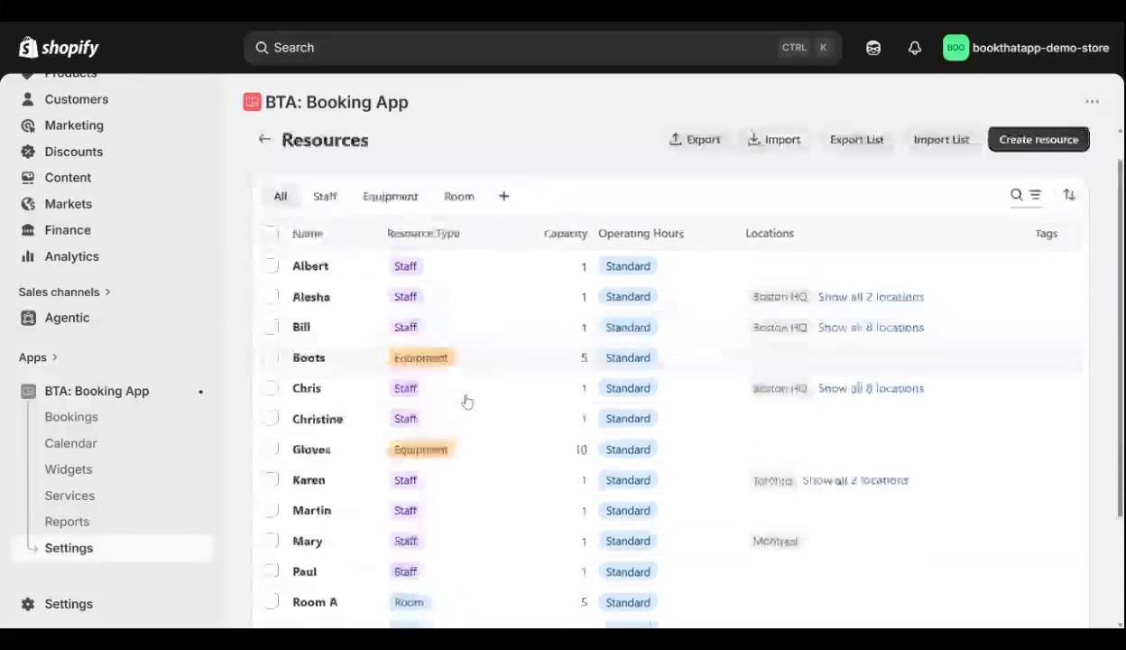
pyautogui.tripleClick(443, 132)
pyautogui.click(448, 131)
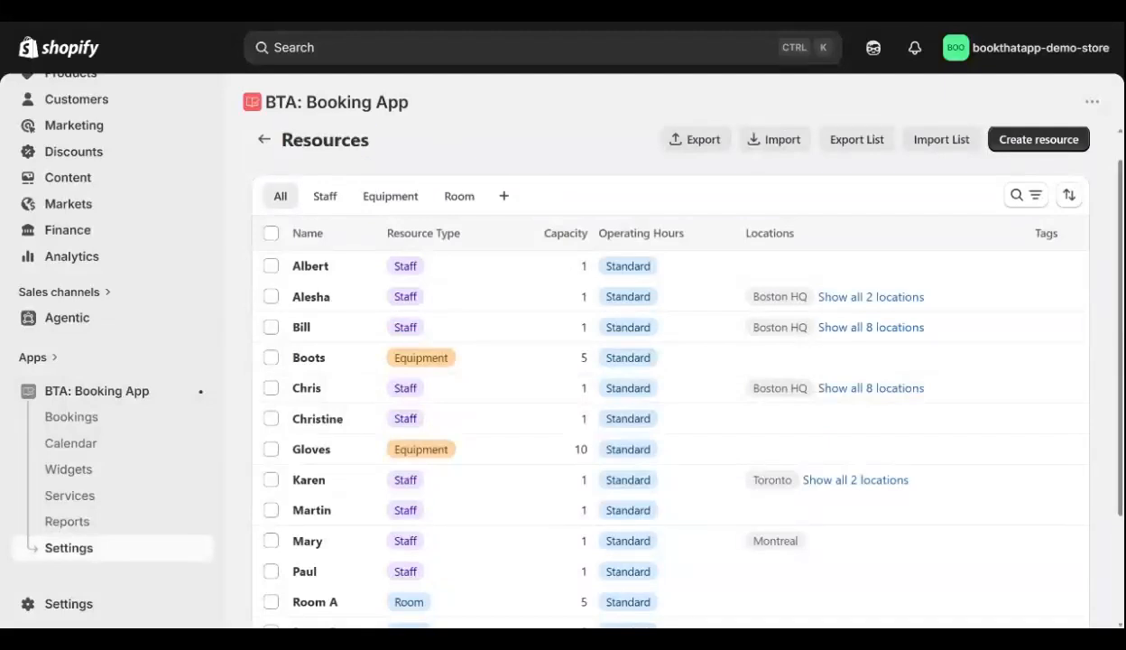
pyautogui.scroll(1, 420, 144)
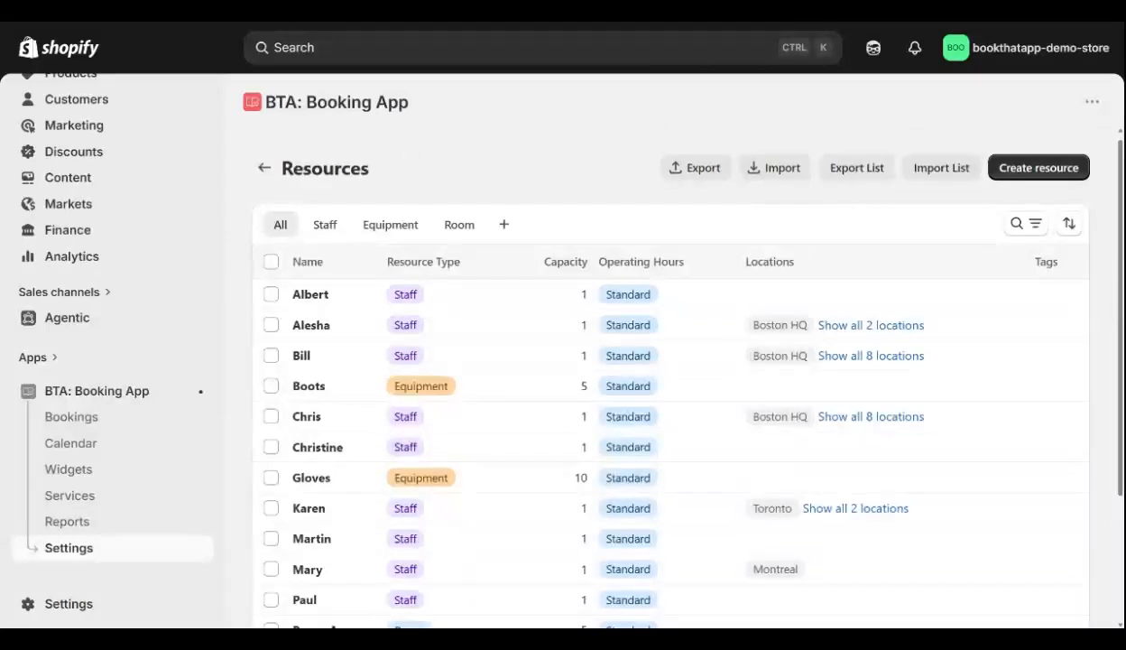
pyautogui.scroll(-1, 465, 174)
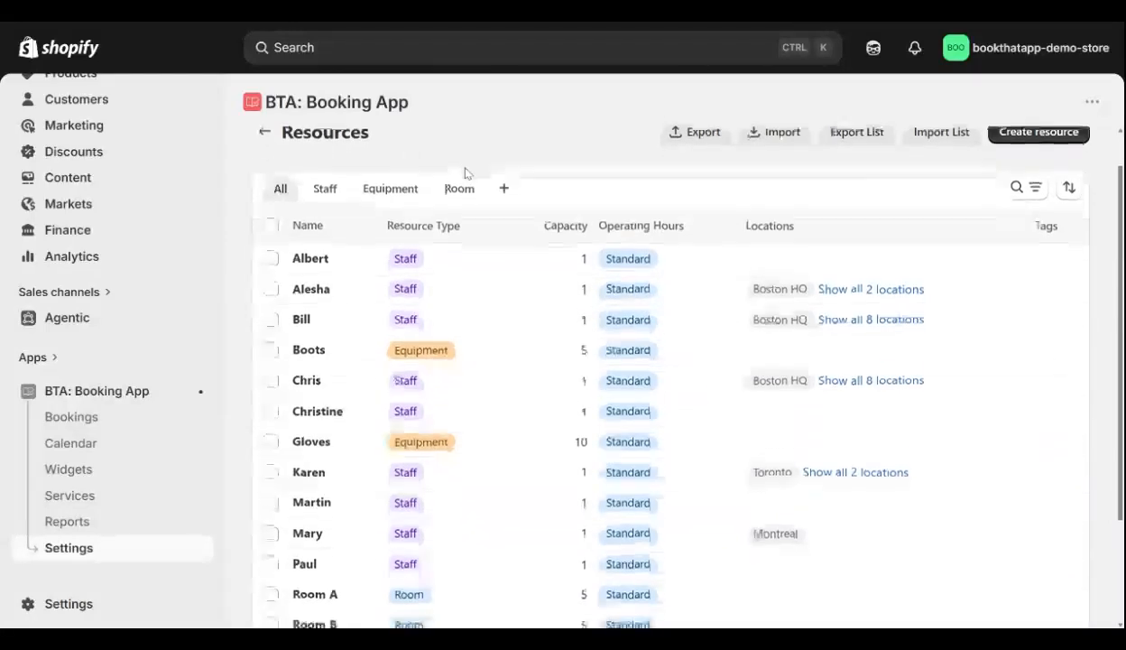
pyautogui.scroll(1, 465, 174)
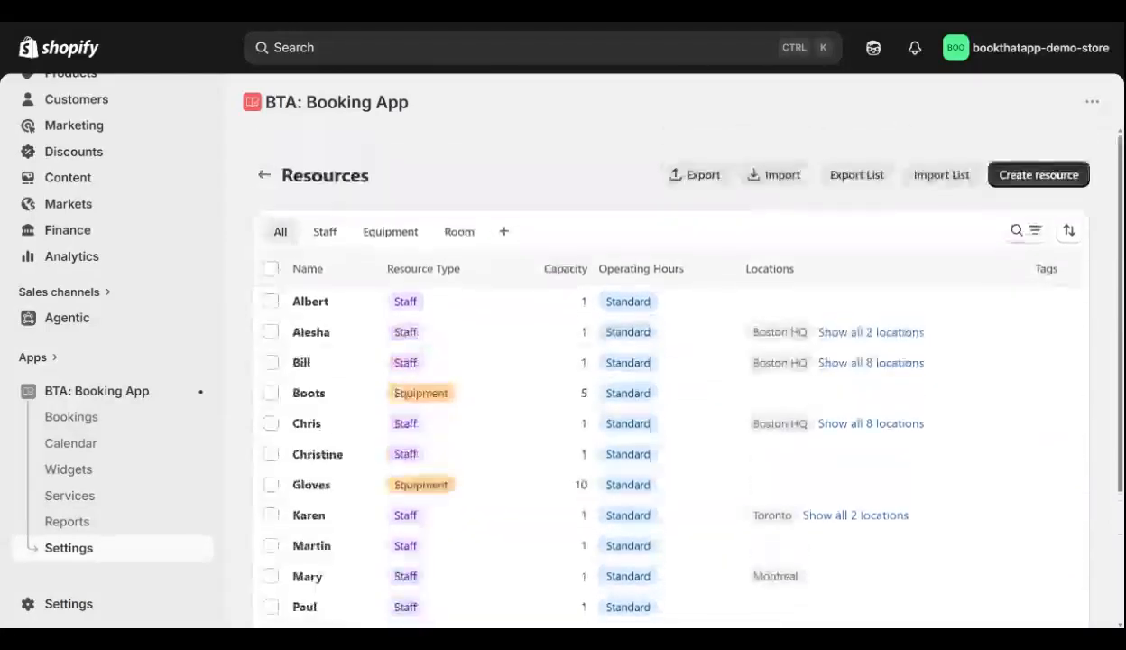
# - Compare the Staff, Equipment and Room views of the resource list, finishing on Staff
pyautogui.click(334, 234)
pyautogui.click(461, 234)
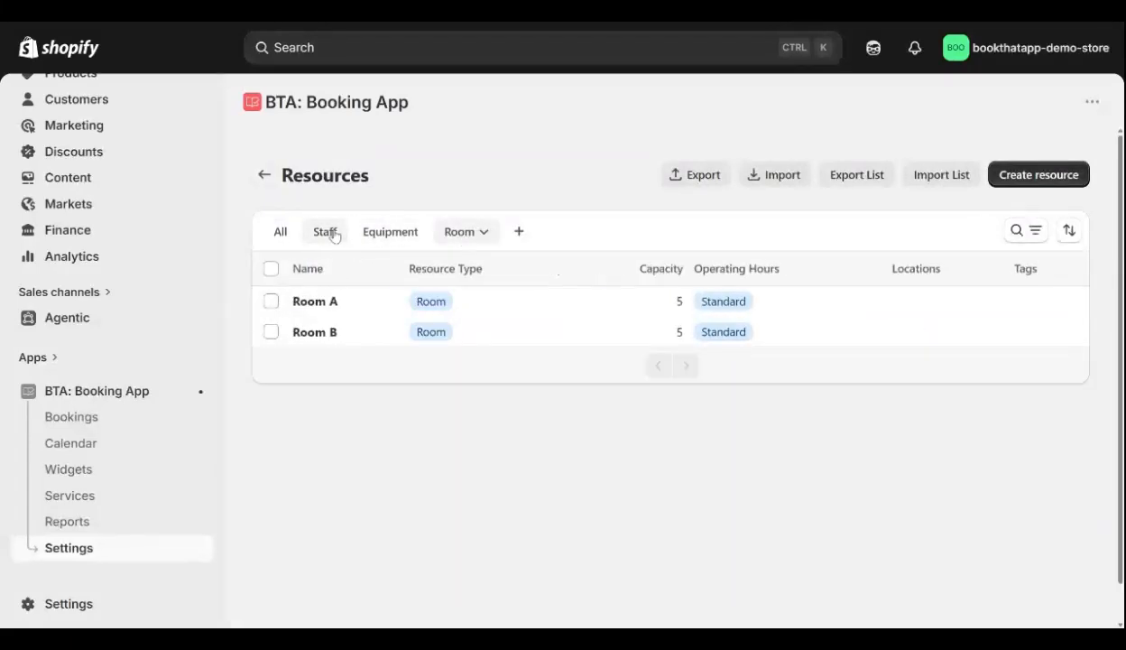
pyautogui.click(324, 233)
pyautogui.click(393, 232)
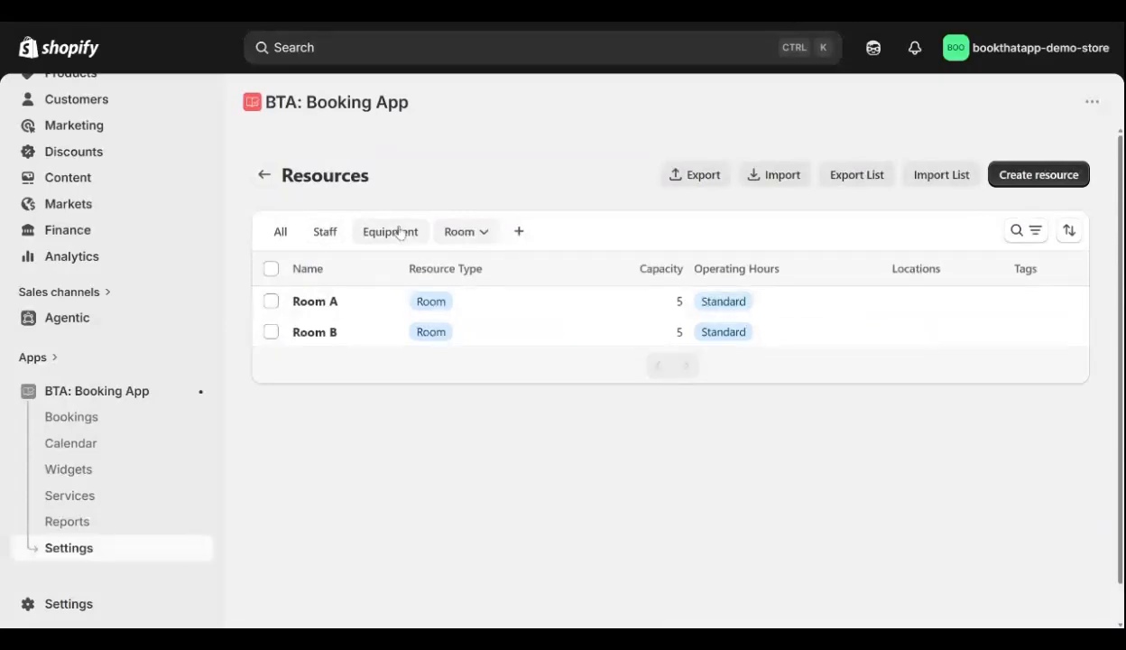
pyautogui.click(465, 231)
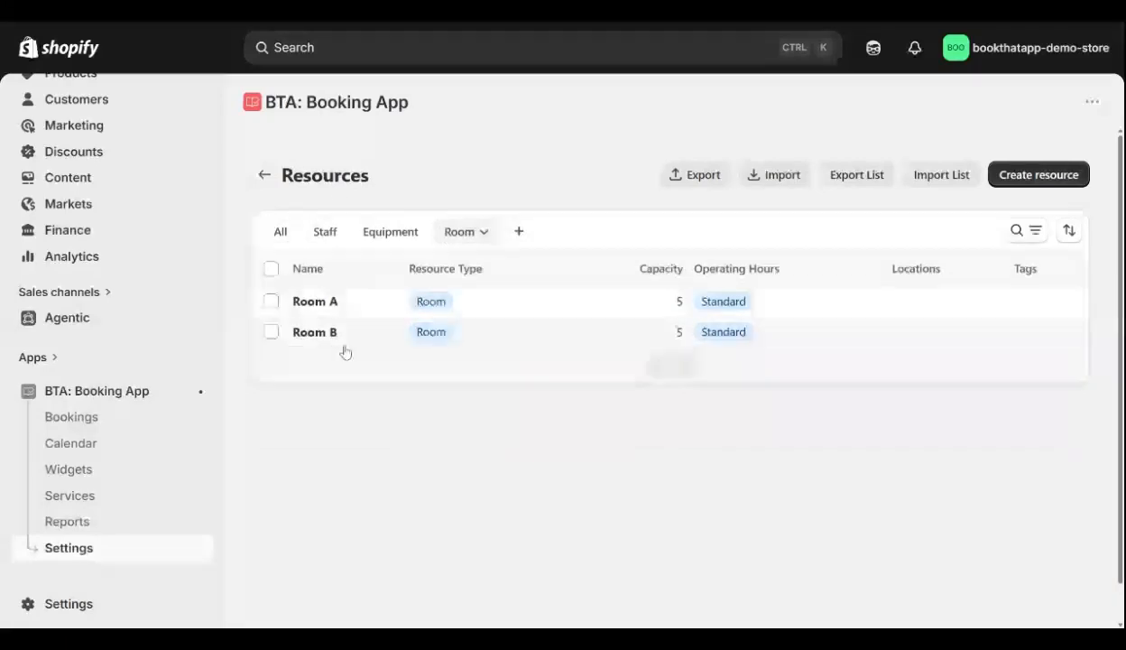
pyautogui.click(392, 231)
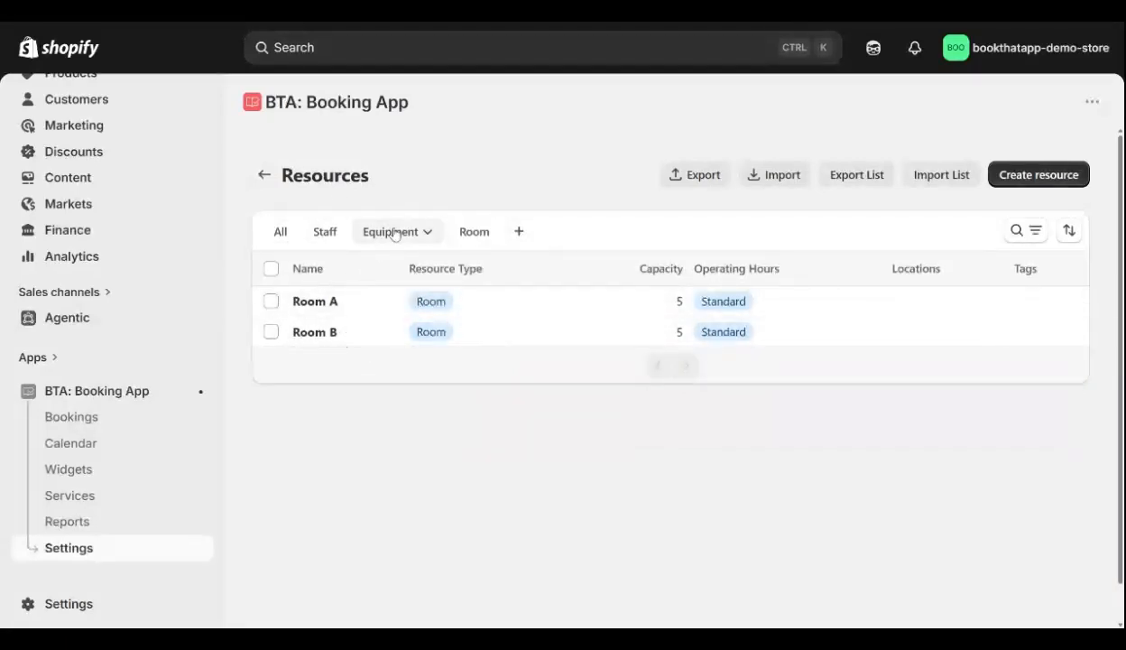
pyautogui.click(327, 231)
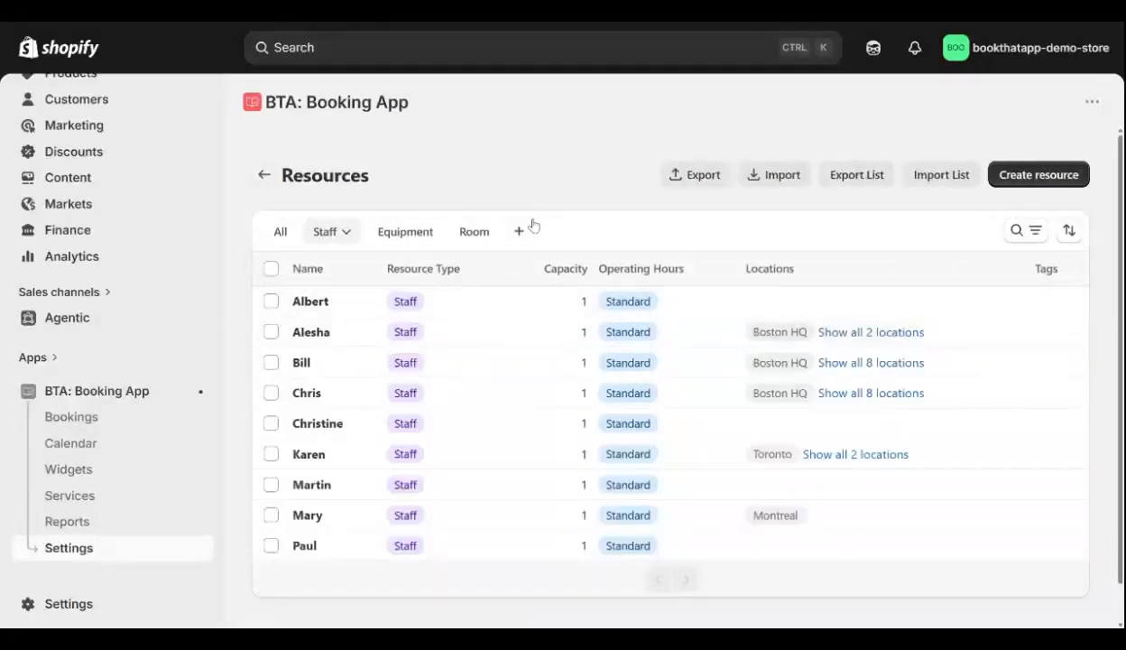
# - Start a new resource and switch its type to Equipment and back to Staff to compare the fields
pyautogui.click(1036, 179)
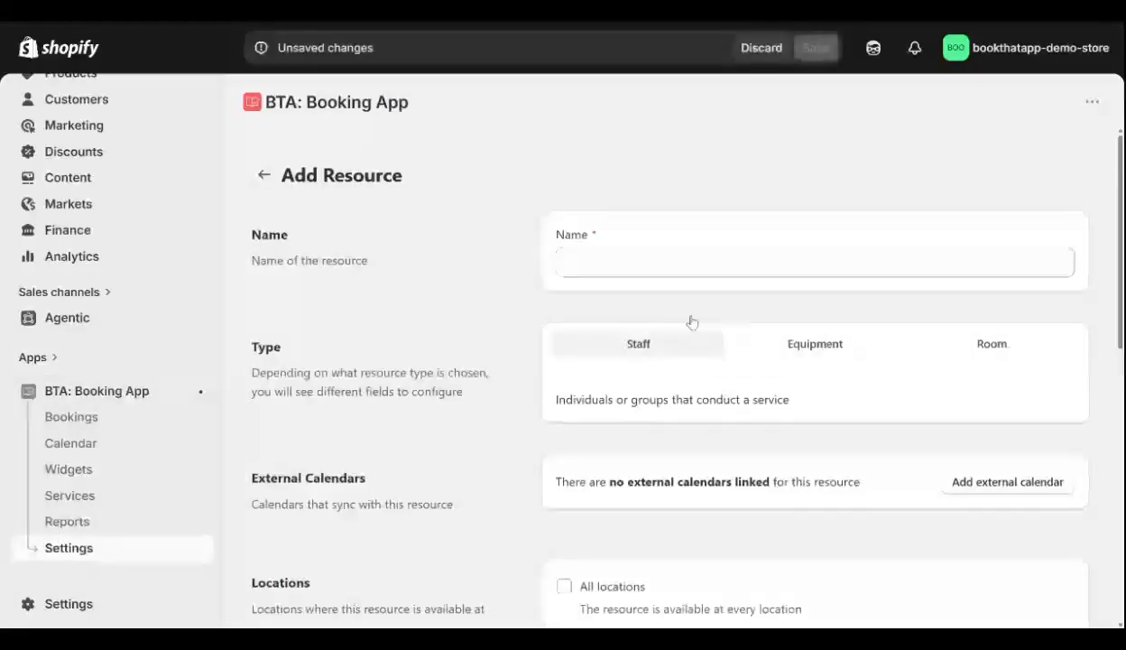
pyautogui.click(264, 178)
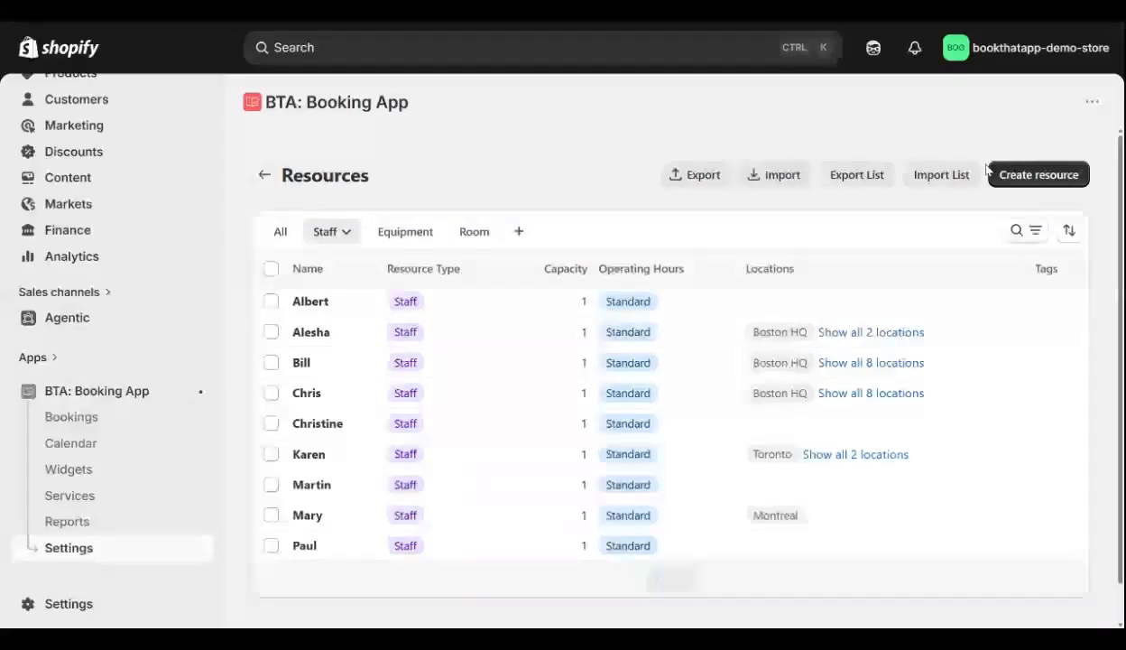
pyautogui.click(1024, 174)
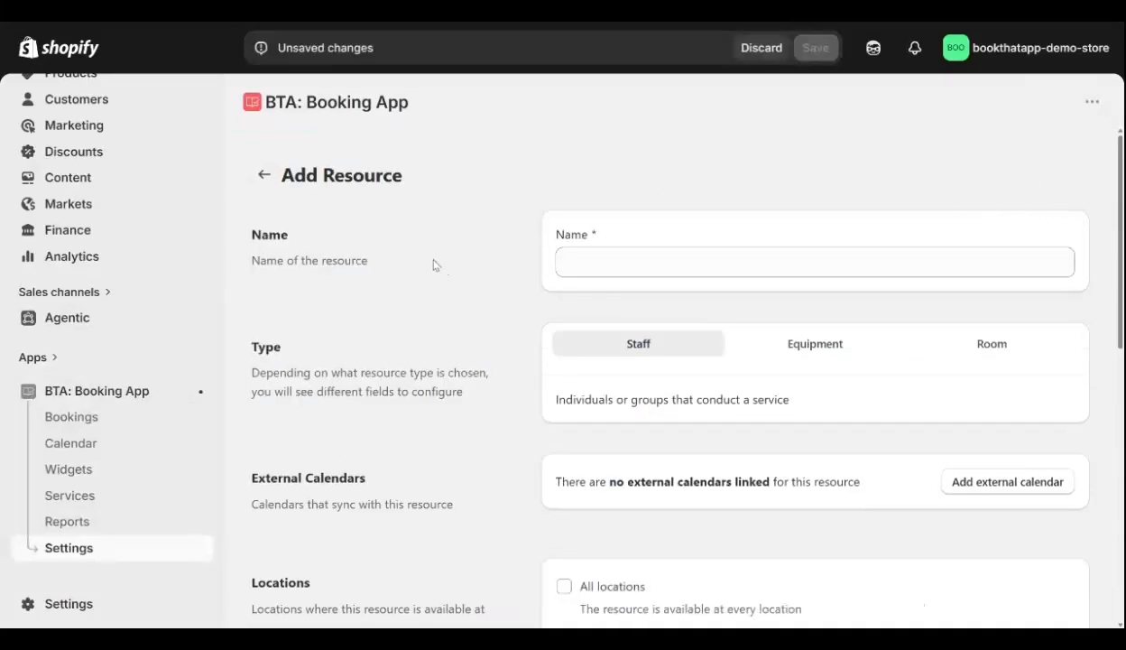
pyautogui.scroll(-1, 425, 256)
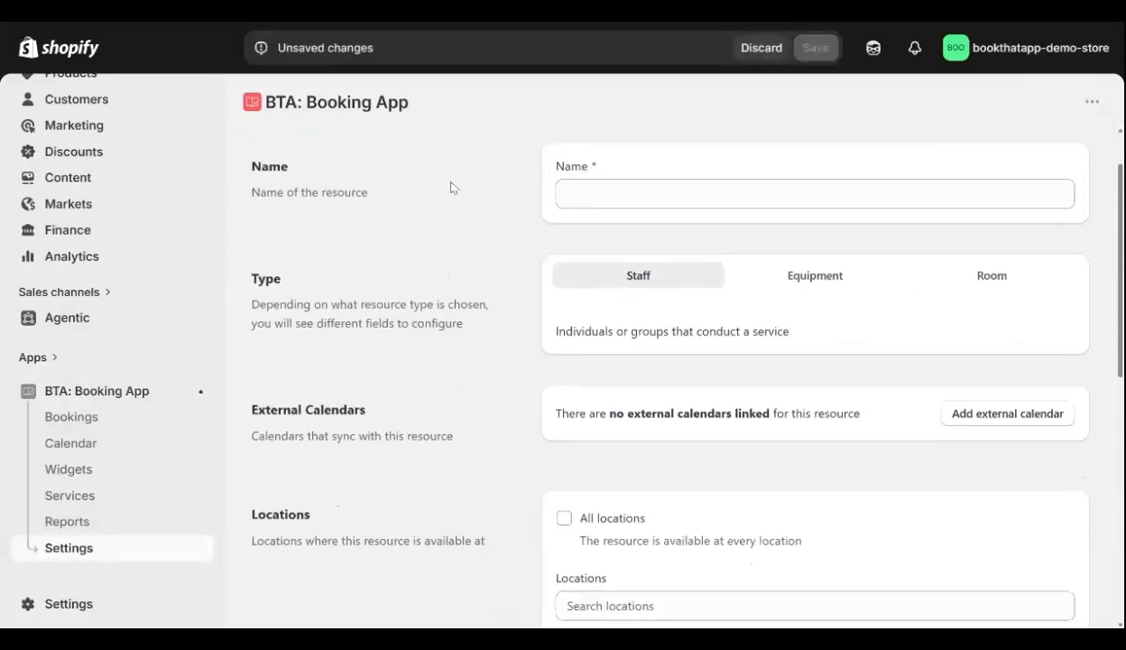
pyautogui.click(783, 279)
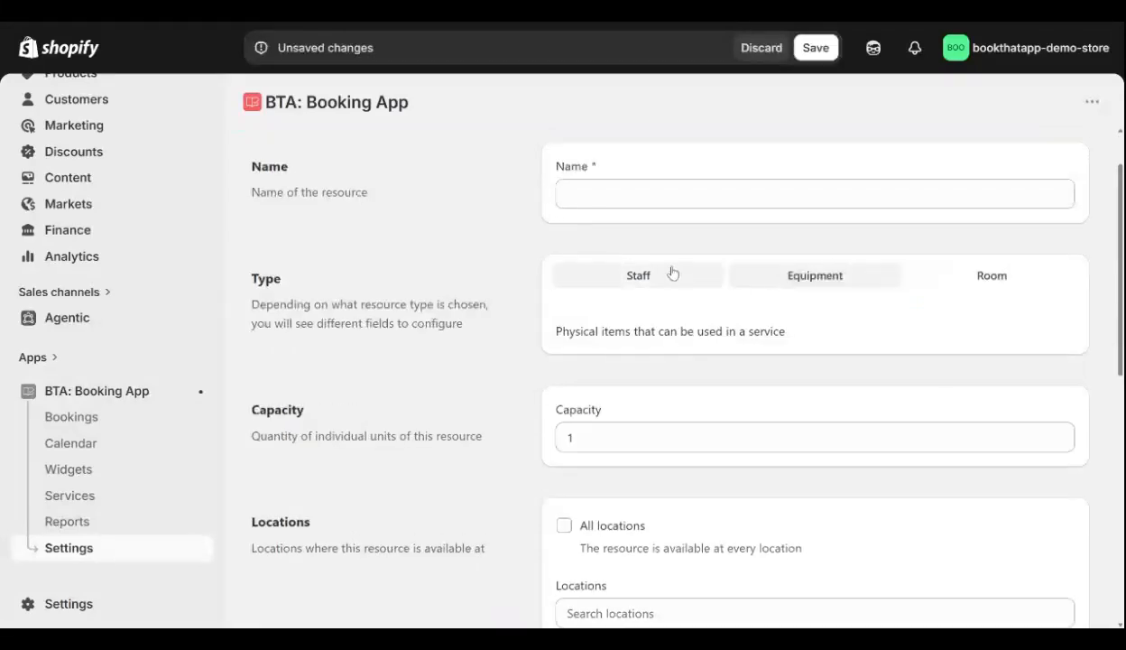
pyautogui.click(646, 276)
# - Review the Locations, Availability, Meta and Tags sections of the new staff resource form
pyautogui.scroll(-4, 468, 281)
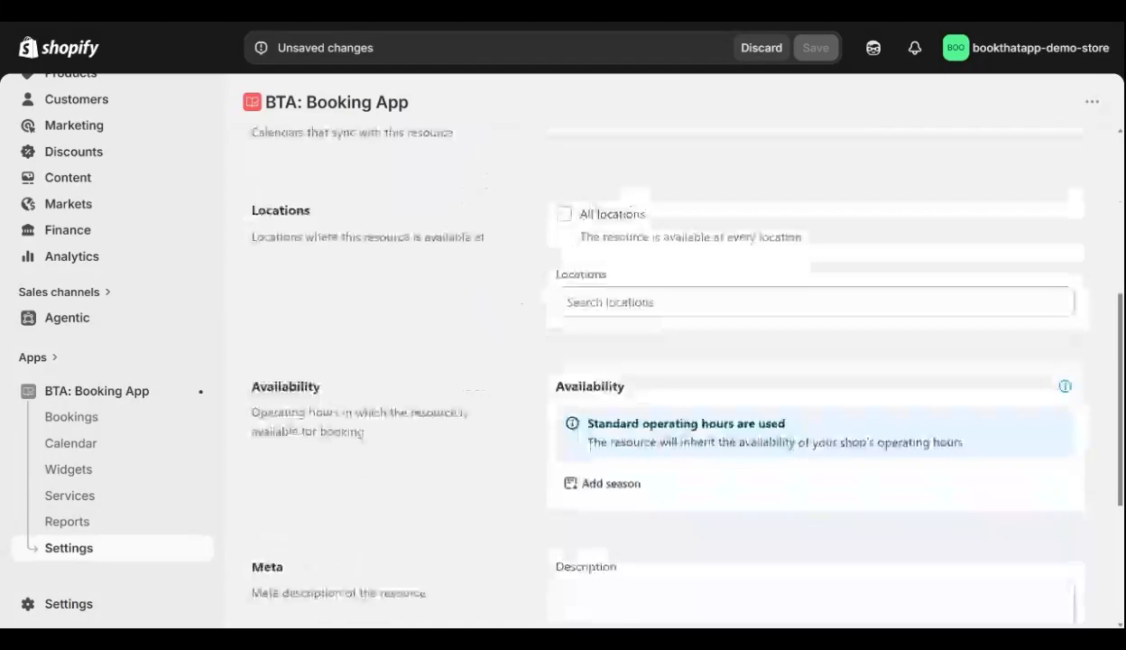
pyautogui.tripleClick(368, 236)
pyautogui.scroll(-2, 368, 236)
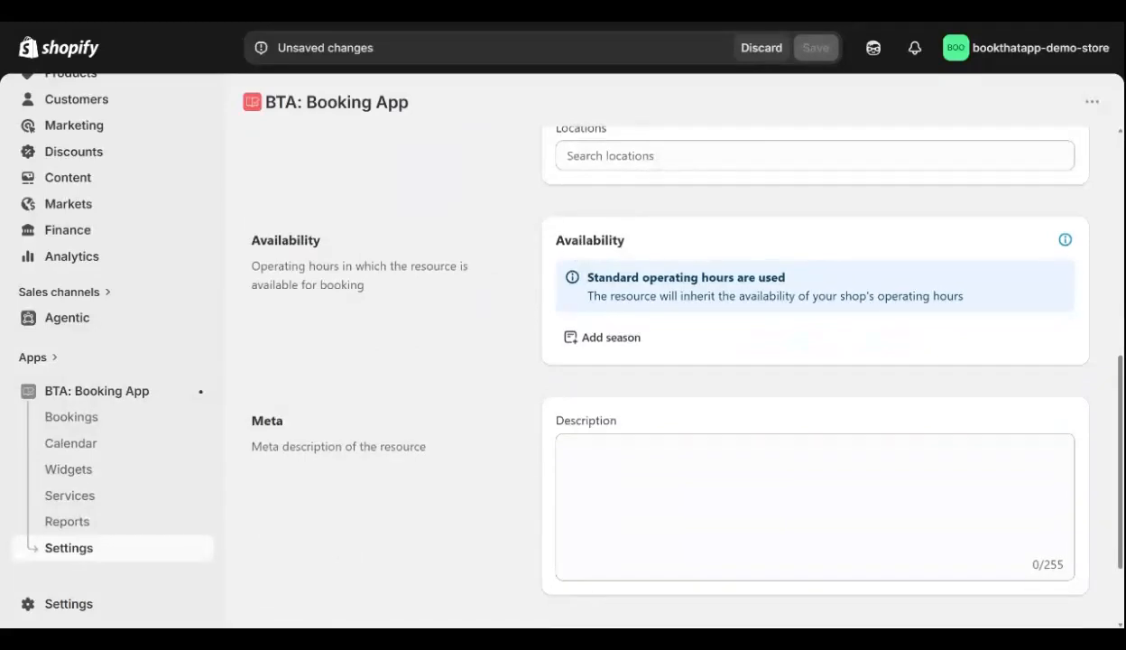
pyautogui.doubleClick(590, 240)
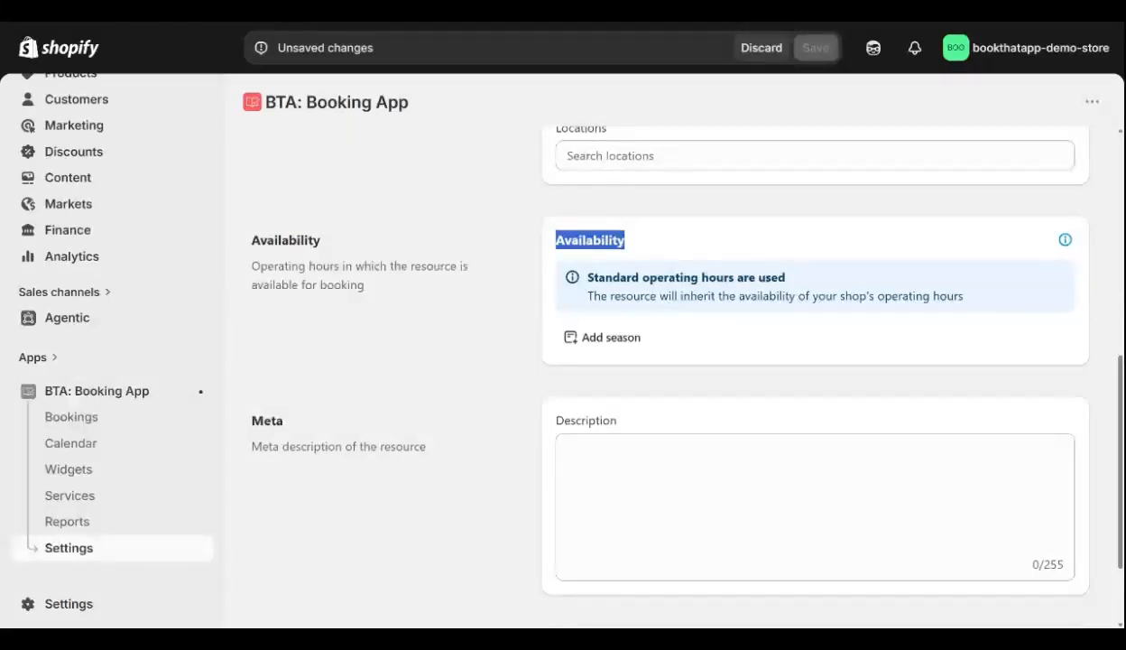
pyautogui.scroll(-1, 372, 309)
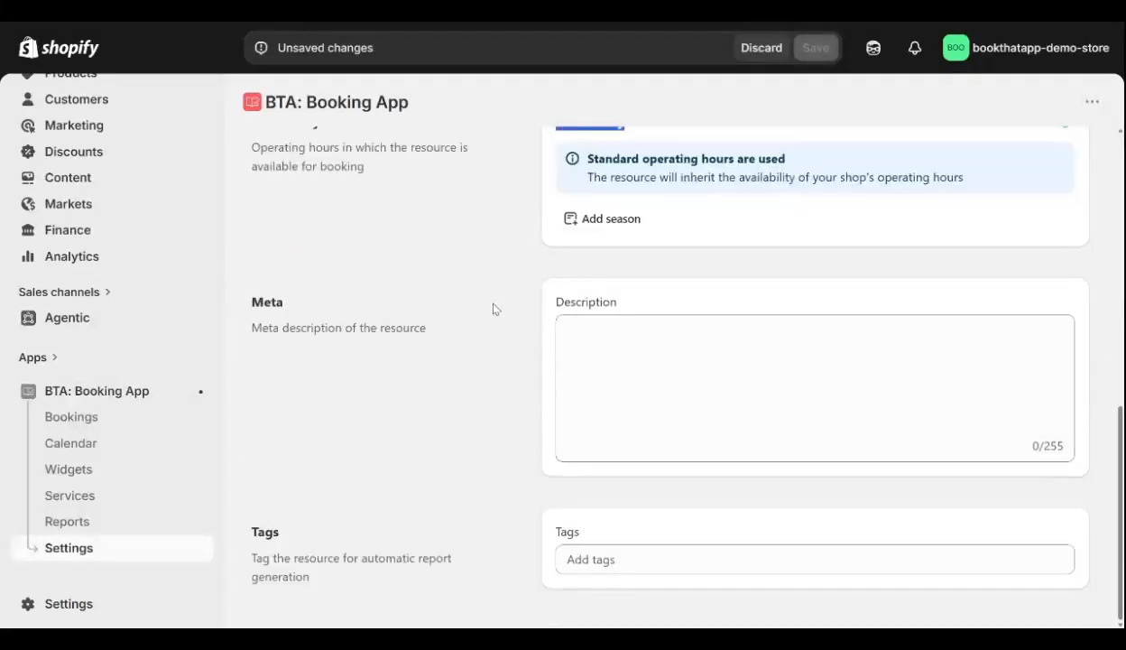
pyautogui.click(448, 511)
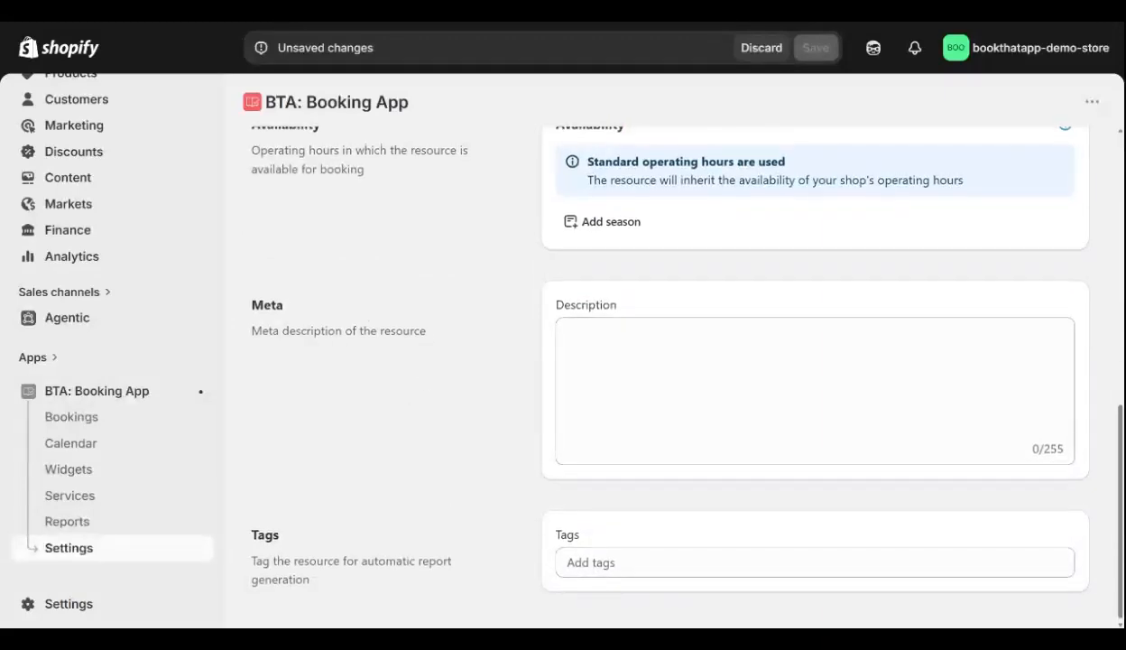
# - Check the Capacity field offered for the Equipment type, and return the resource type to Staff
pyautogui.scroll(7, 668, 361)
pyautogui.scroll(-2, 845, 135)
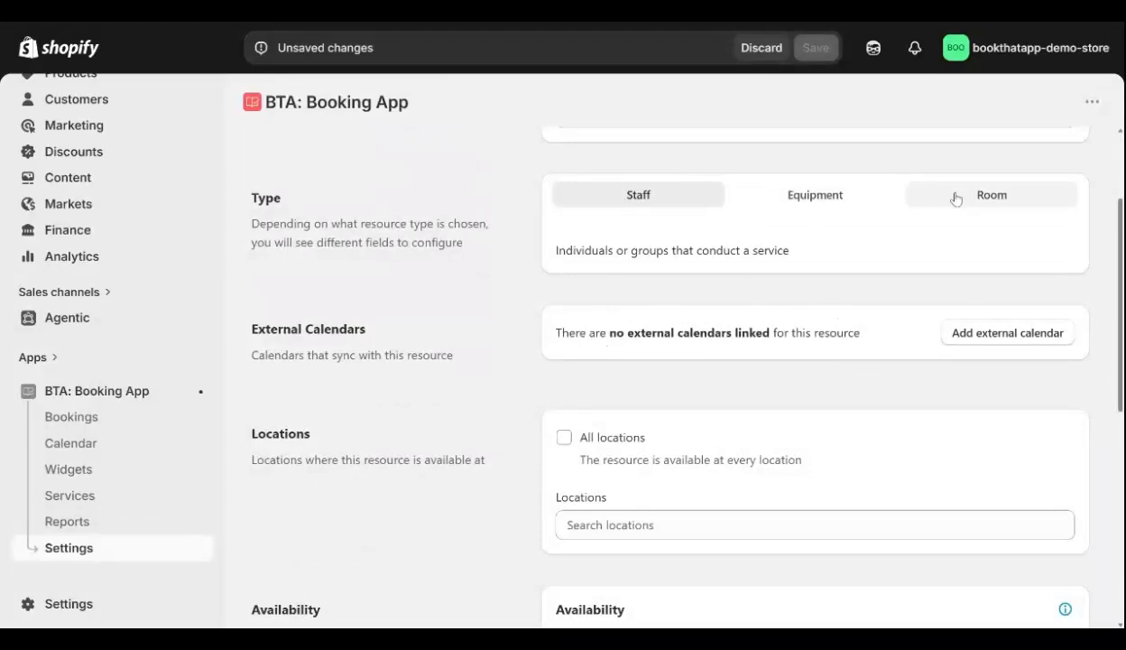
pyautogui.click(836, 204)
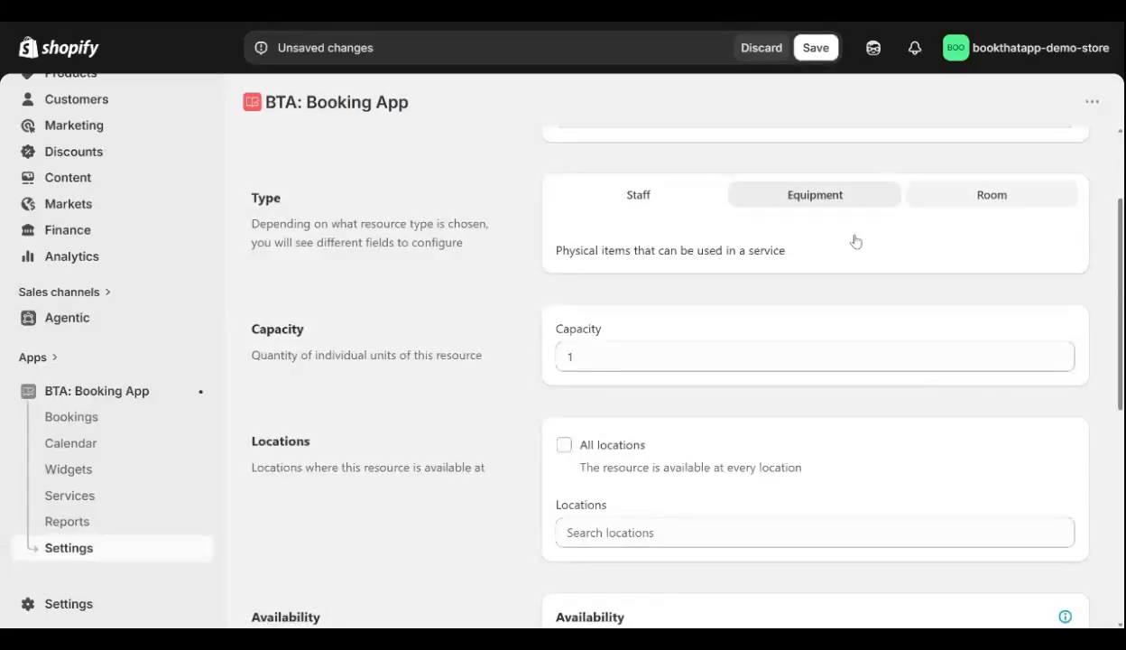
pyautogui.doubleClick(579, 330)
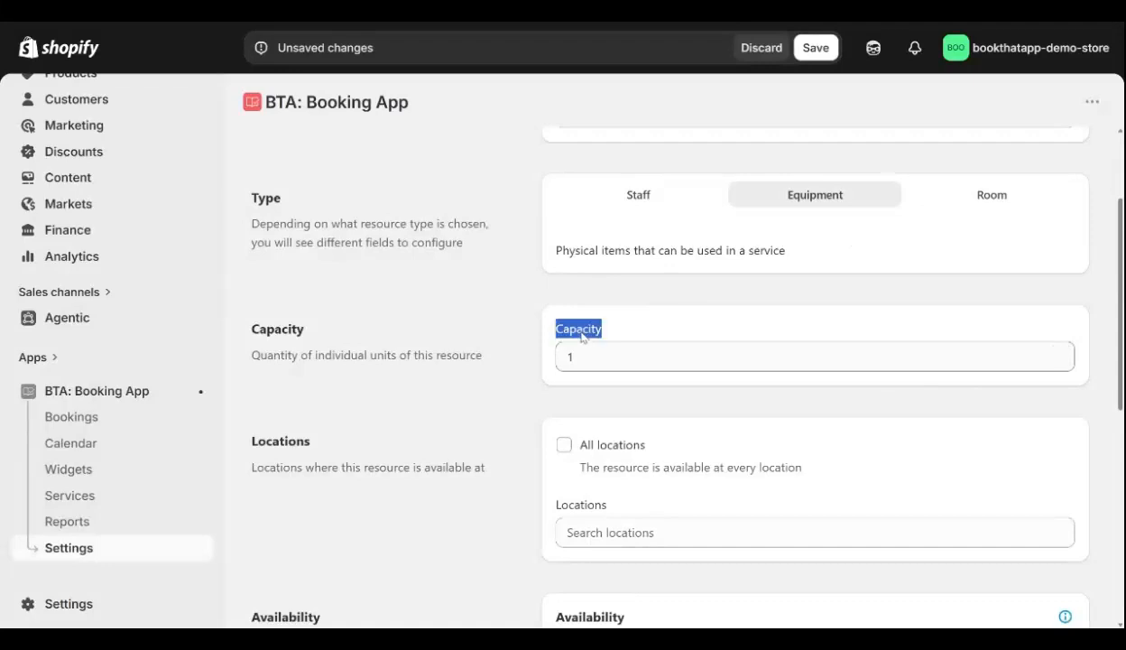
pyautogui.click(638, 196)
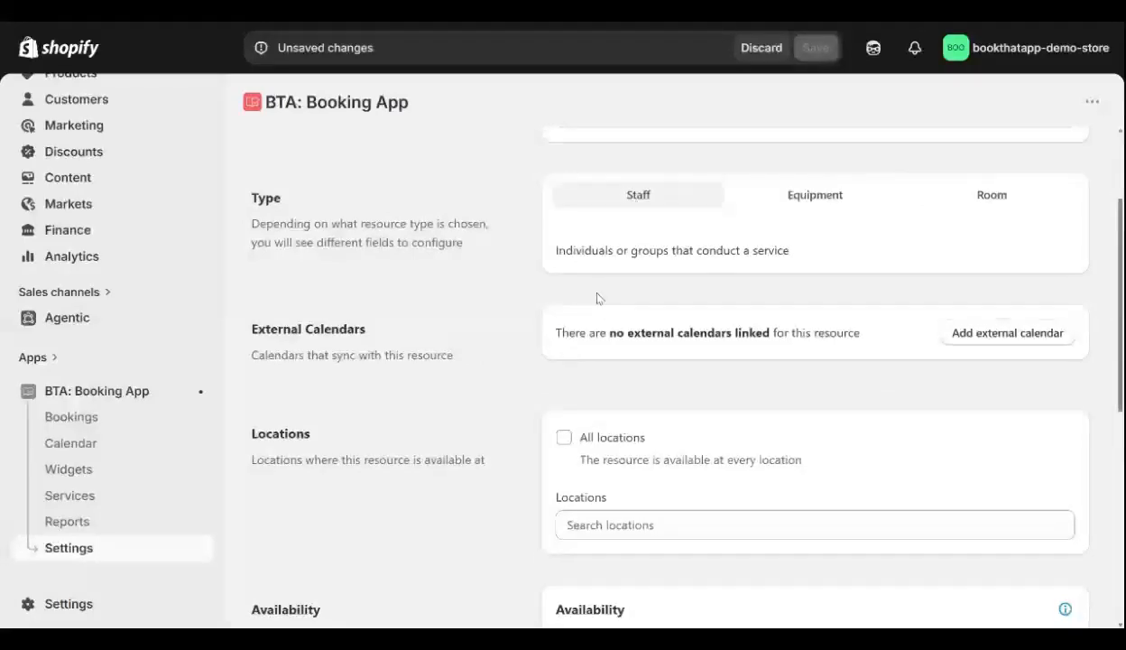
pyautogui.scroll(3, 468, 406)
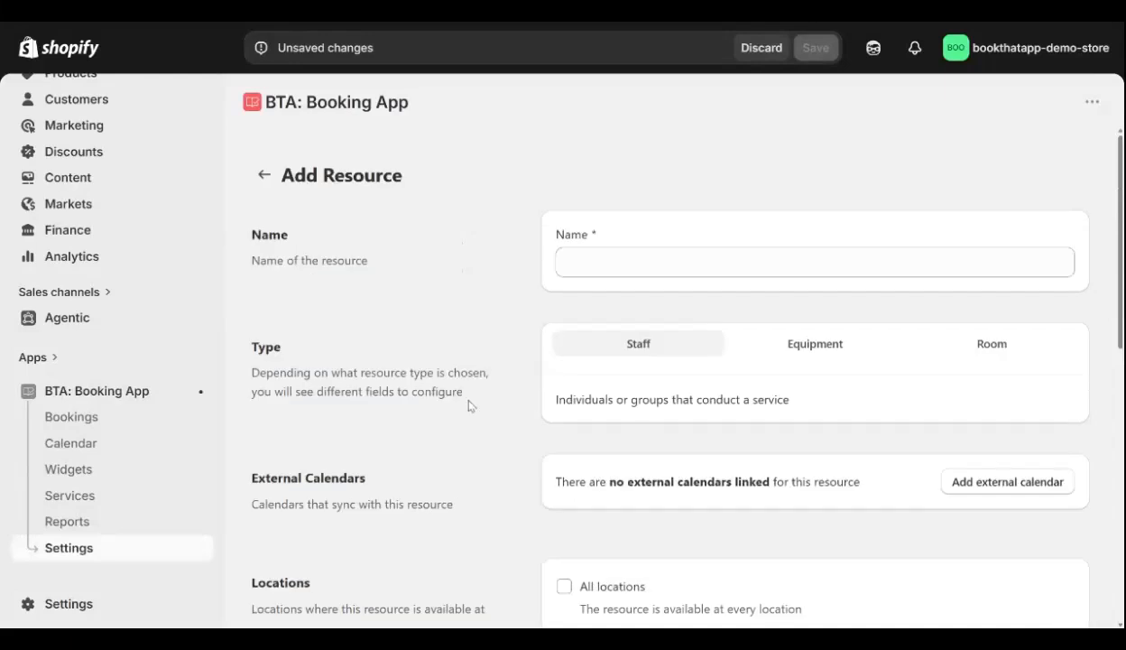
# - Leave the resource form without saving and open the Locations list from the Store management settings
pyautogui.click(264, 188)
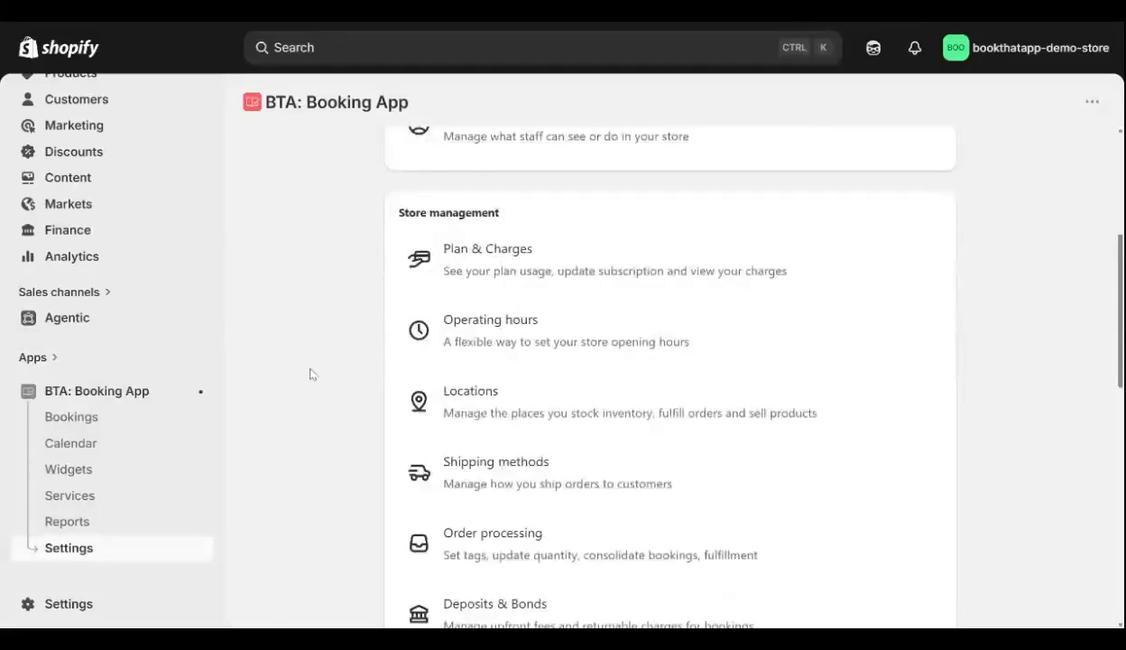
pyautogui.scroll(-3, 304, 373)
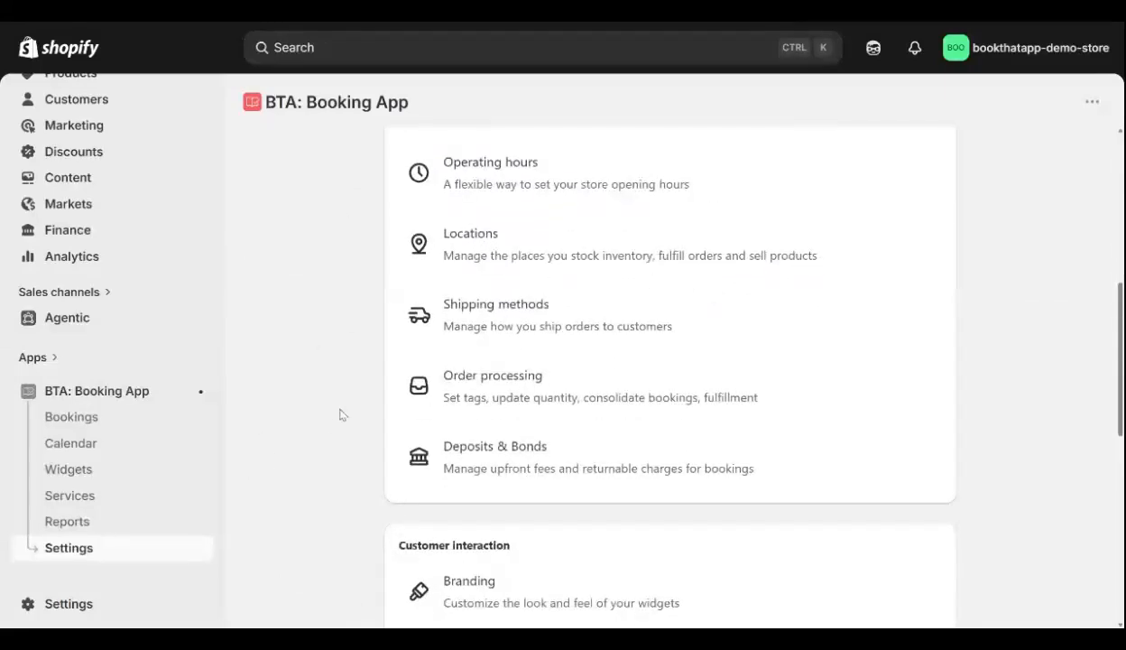
pyautogui.scroll(3, 326, 251)
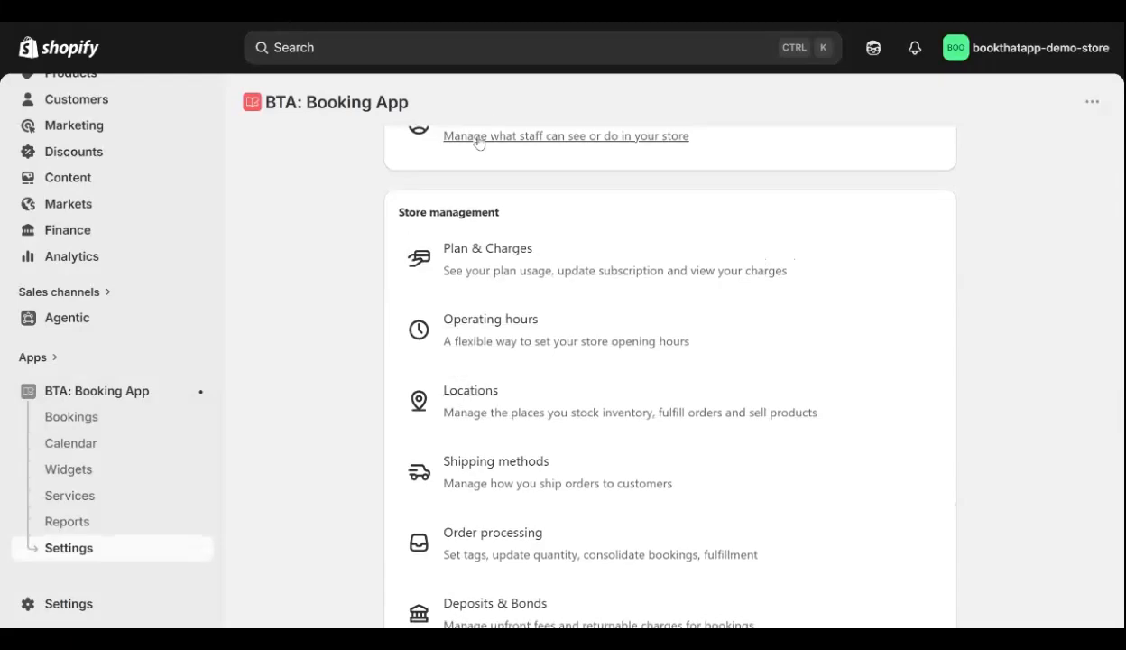
pyautogui.doubleClick(413, 213)
pyautogui.click(413, 213)
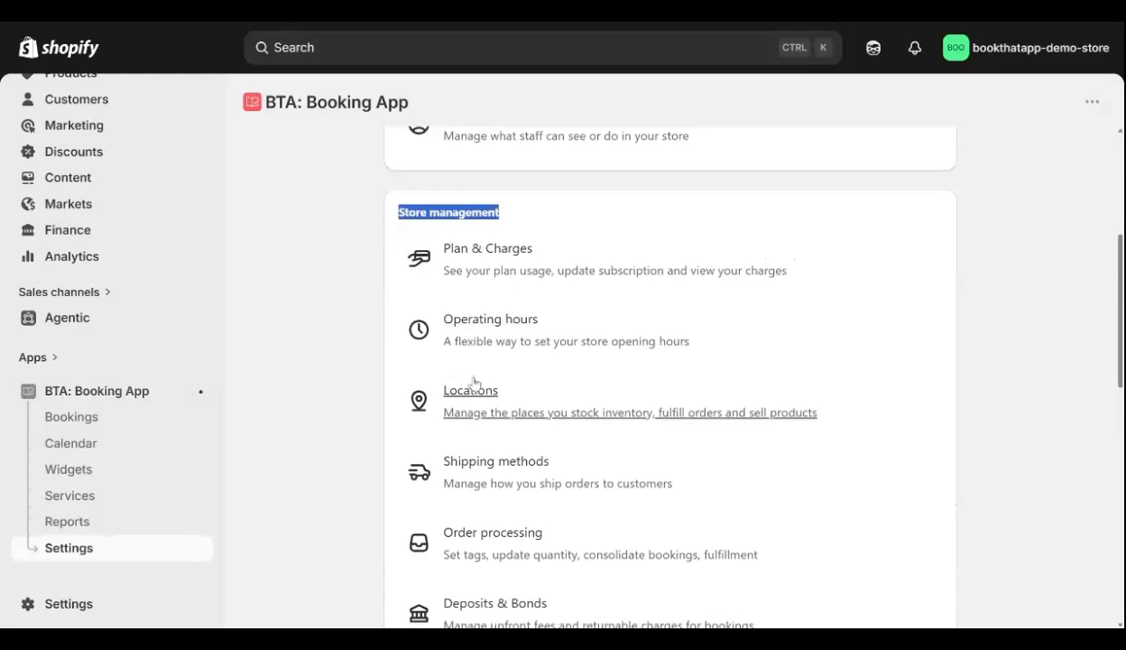
pyautogui.click(462, 415)
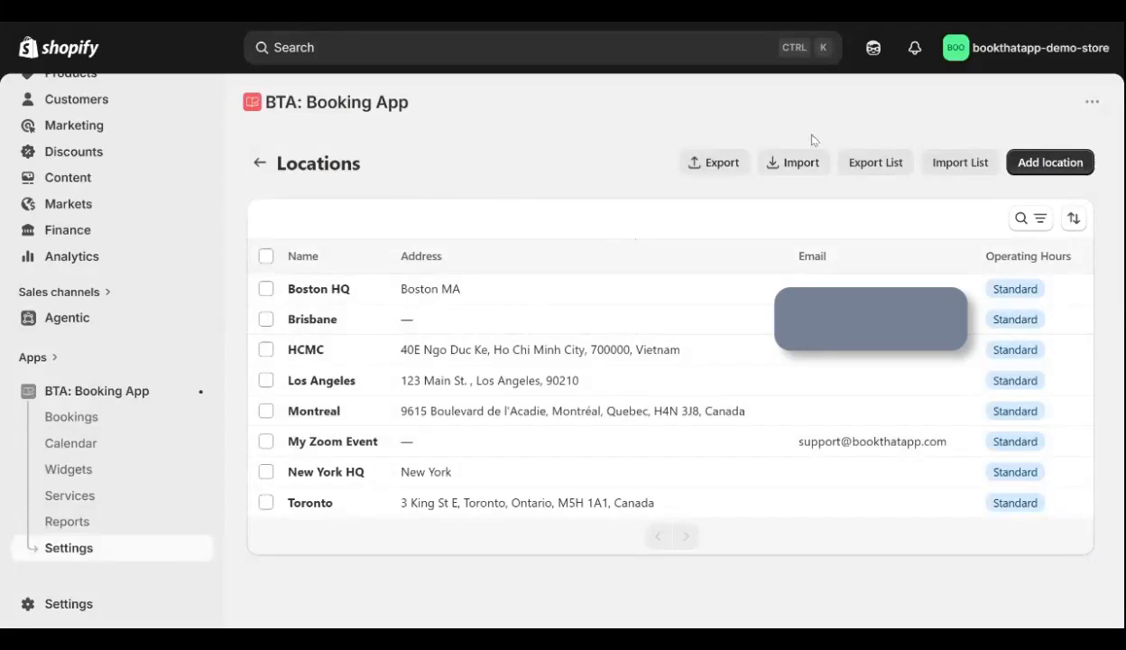
# - Start a new location and review its contact, address, timezone, products, zip codes and availability sections
pyautogui.click(1065, 162)
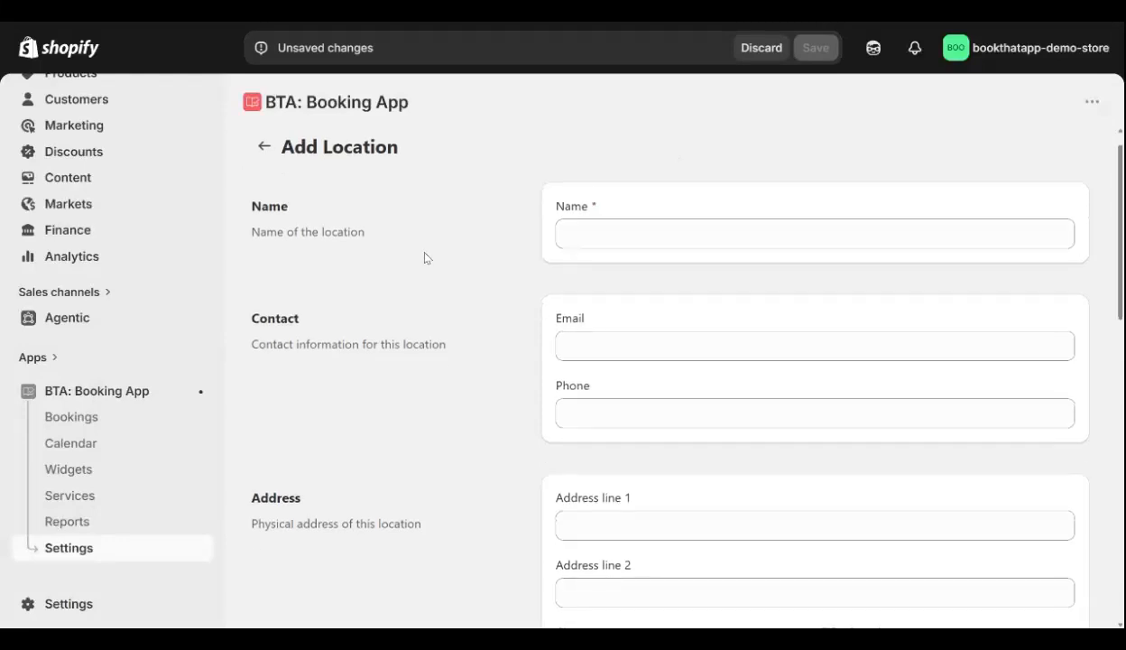
pyautogui.scroll(-6, 384, 208)
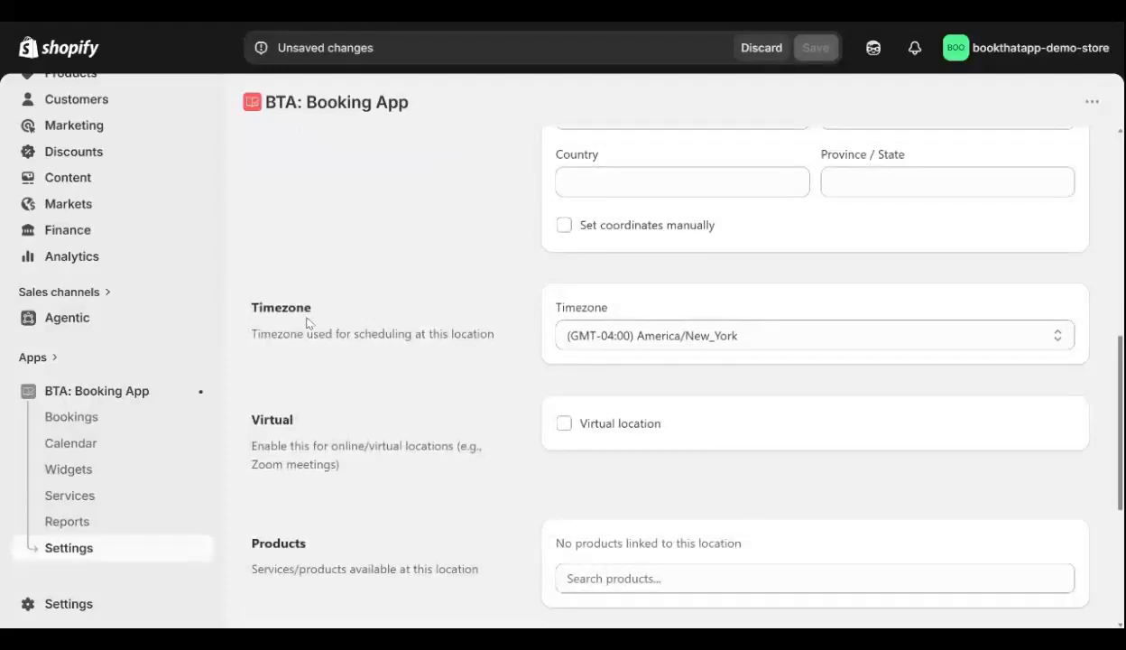
pyautogui.scroll(-2, 305, 318)
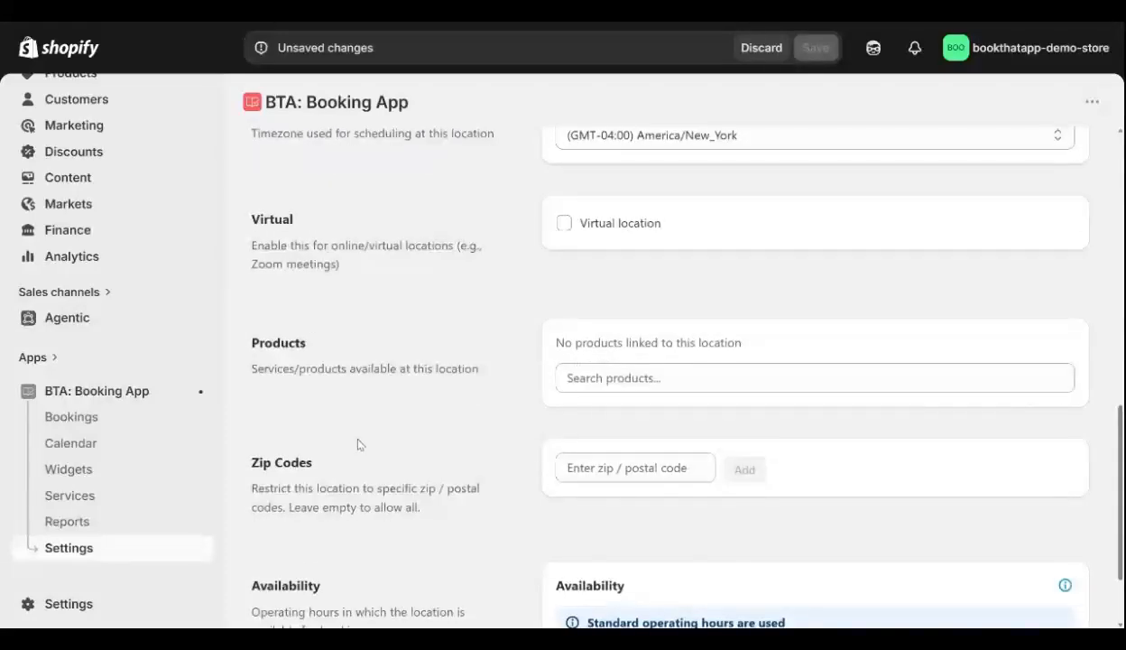
pyautogui.scroll(-1, 354, 441)
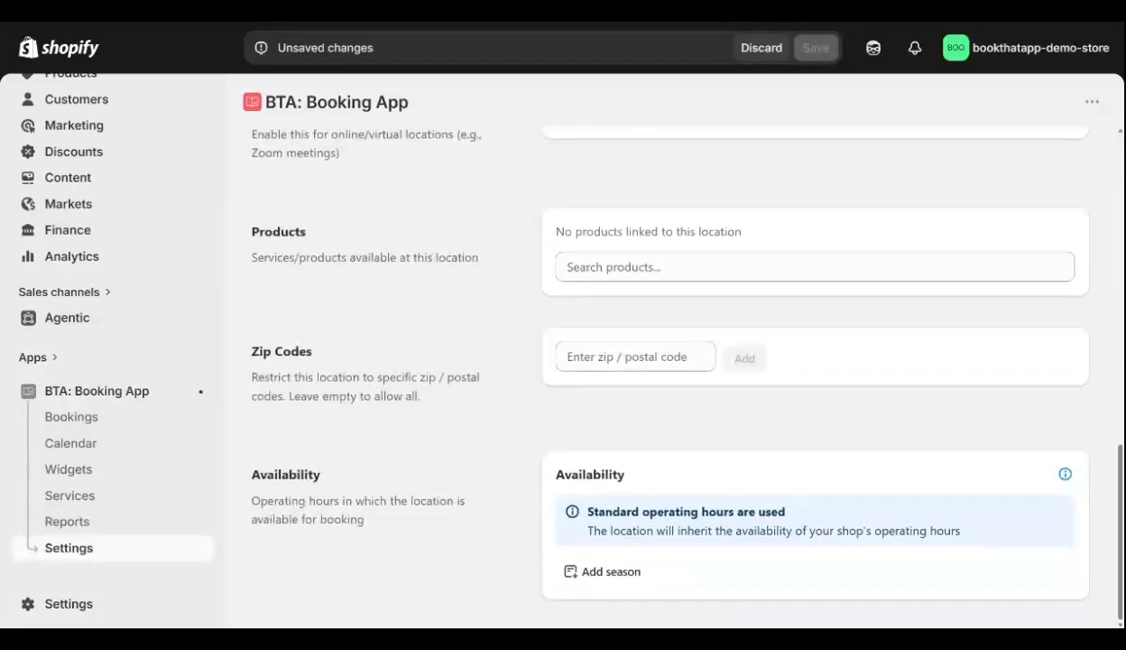
pyautogui.doubleClick(590, 474)
pyautogui.scroll(3, 496, 420)
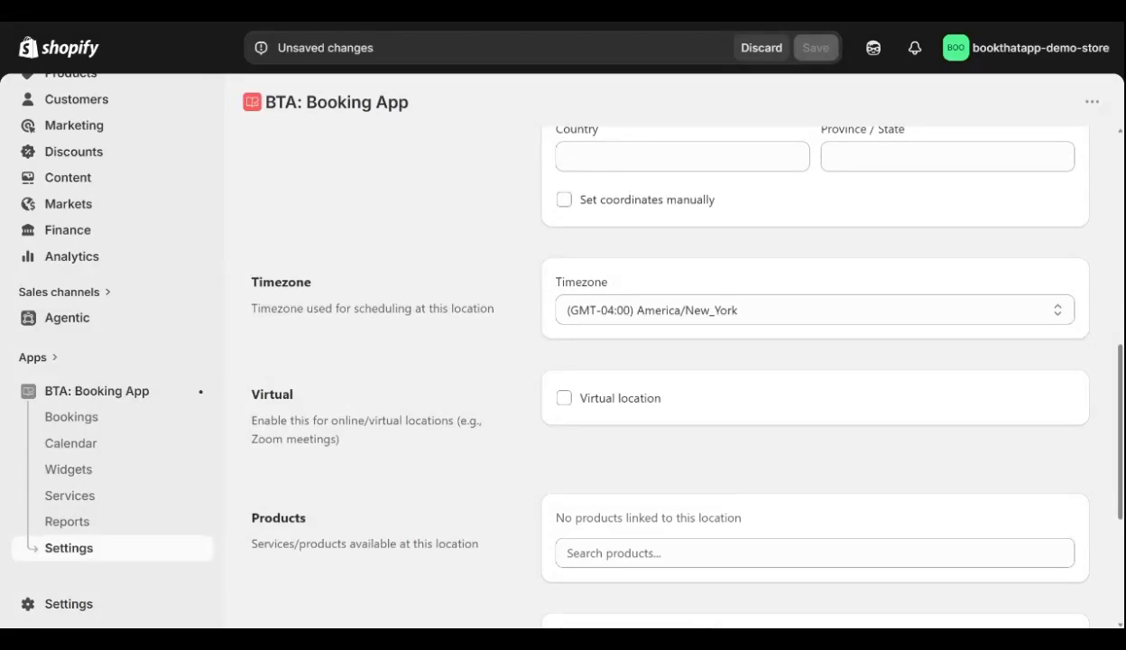
# - Read the Virtual section's description and mark the new location as a virtual location
pyautogui.doubleClick(271, 394)
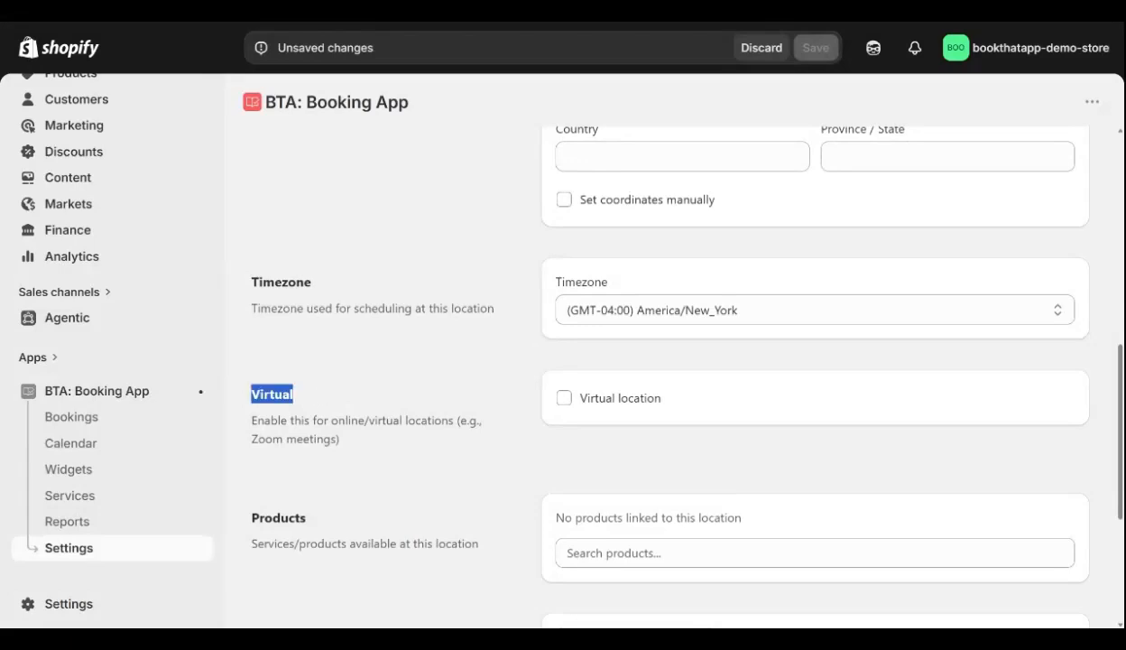
pyautogui.tripleClick(302, 422)
pyautogui.click(302, 422)
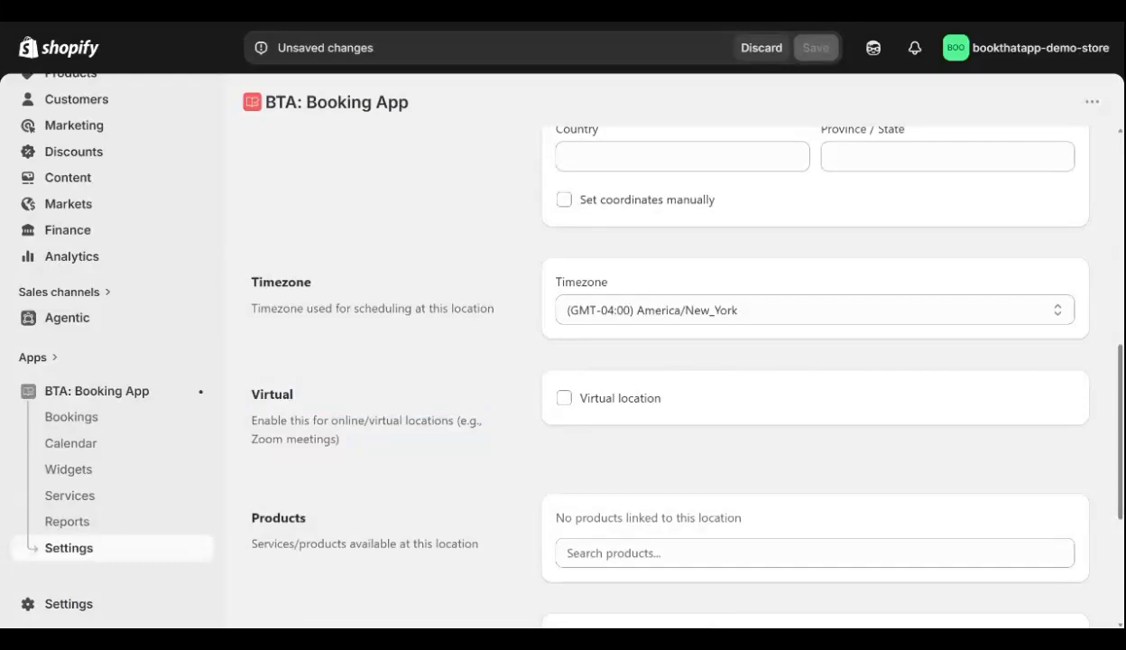
pyautogui.scroll(-1, 390, 388)
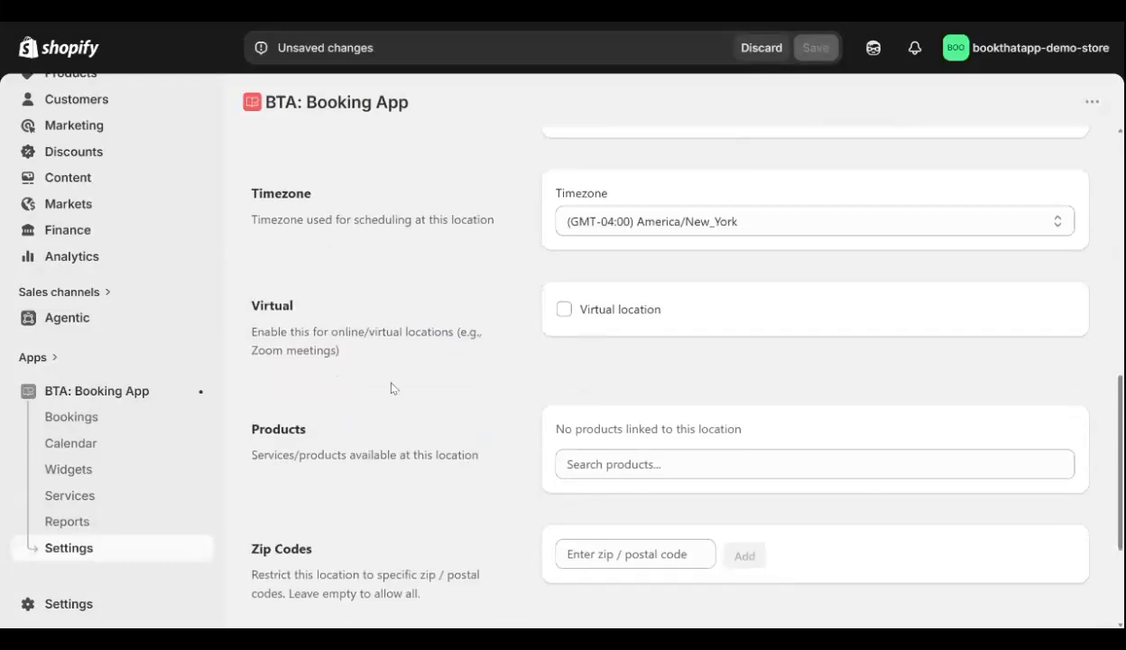
pyautogui.click(565, 310)
# - Examine the Zoom Settings for the virtual location, including event type, Zoom connection, auto recording and start options
pyautogui.scroll(-2, 498, 384)
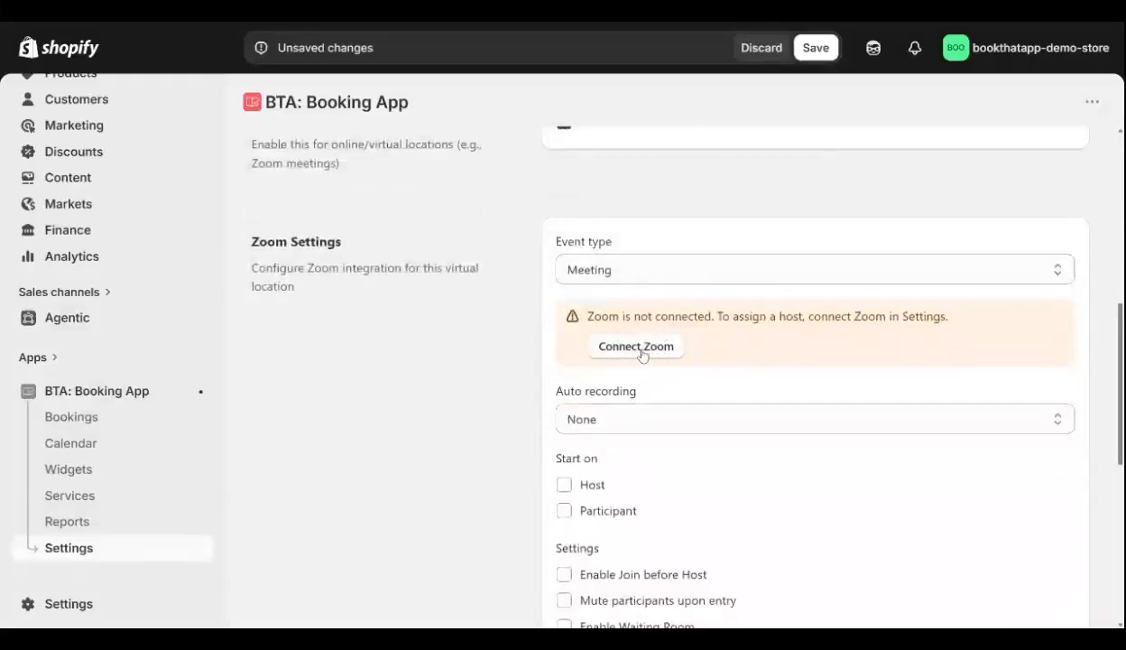
pyautogui.scroll(-1, 639, 354)
pyautogui.scroll(-1, 639, 355)
pyautogui.scroll(2, 467, 294)
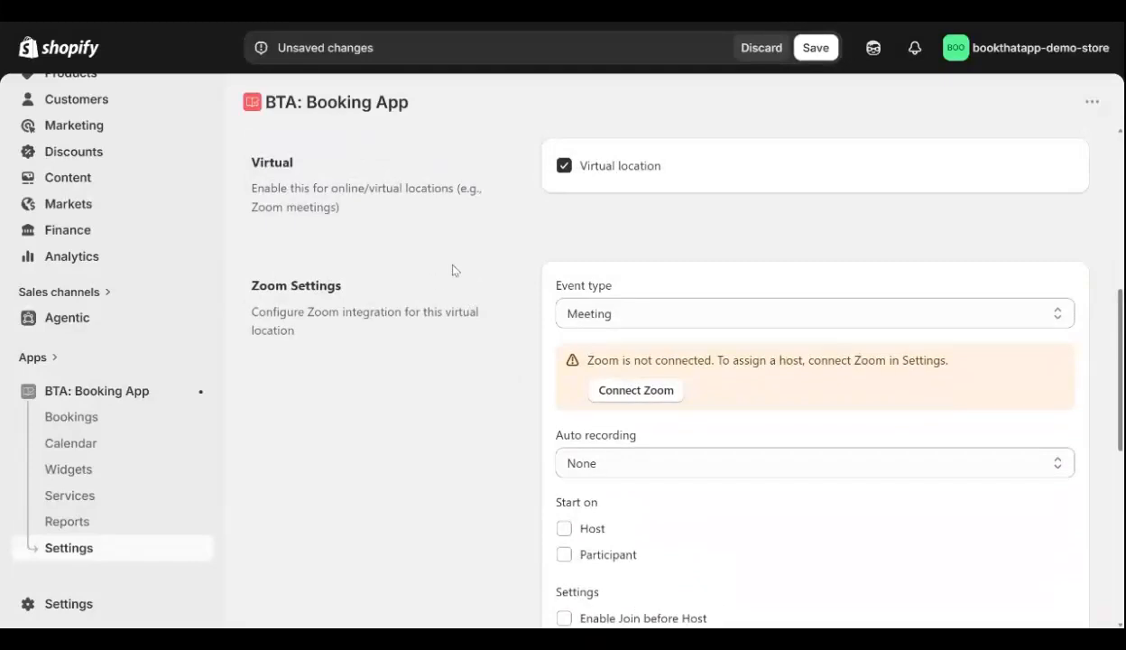
pyautogui.tripleClick(375, 285)
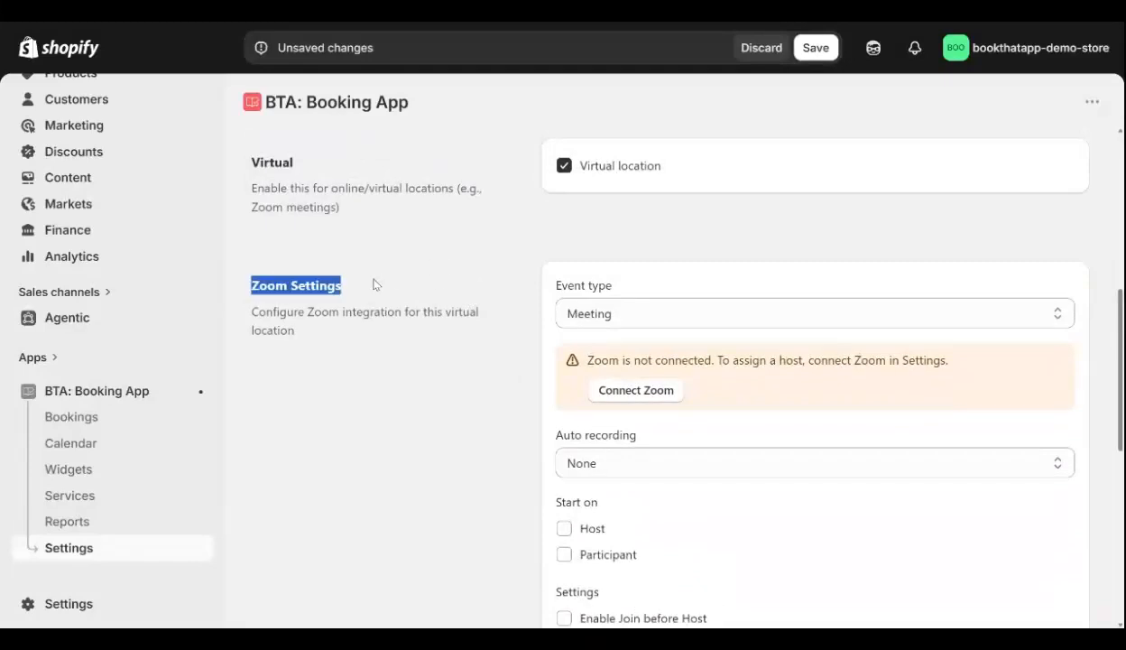
pyautogui.click(329, 309)
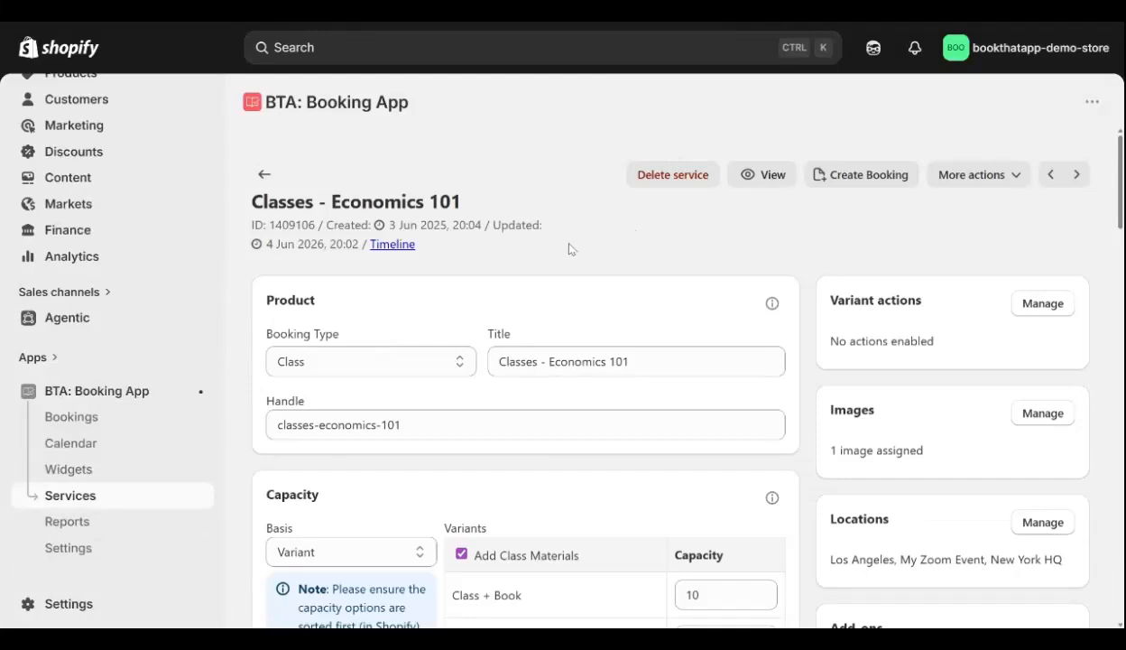
# - Look over the Schedule section of the Classes - Economics 101 service with its scheduled items and calendar preview
pyautogui.scroll(-14, 571, 250)
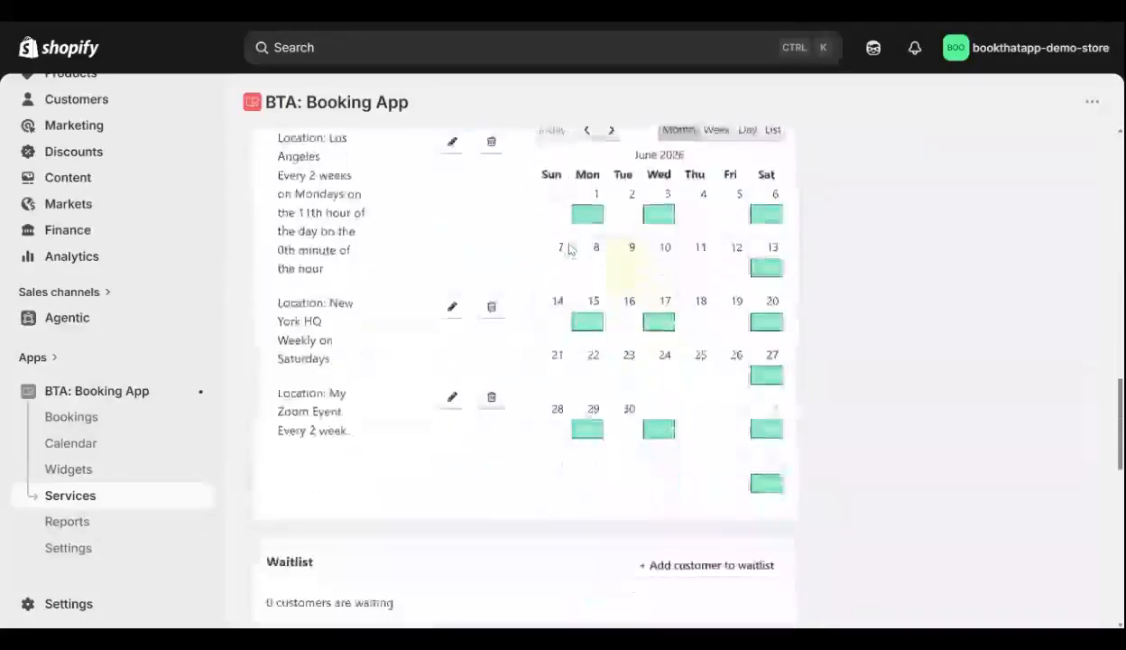
pyautogui.scroll(3, 571, 250)
pyautogui.doubleClick(294, 277)
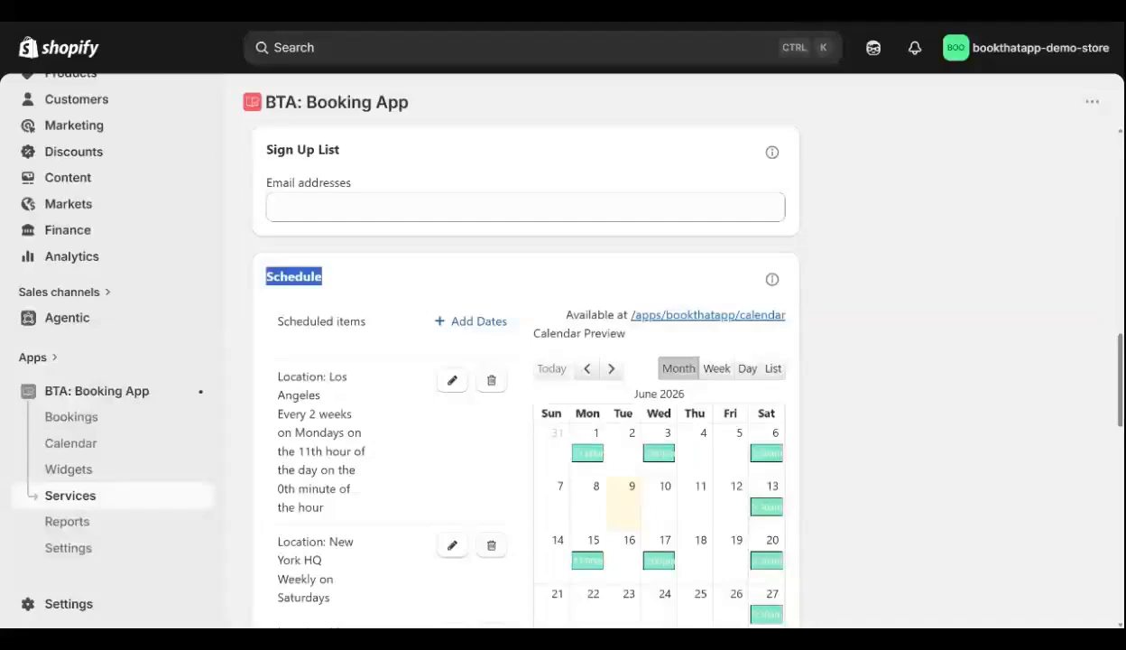
pyautogui.click(307, 278)
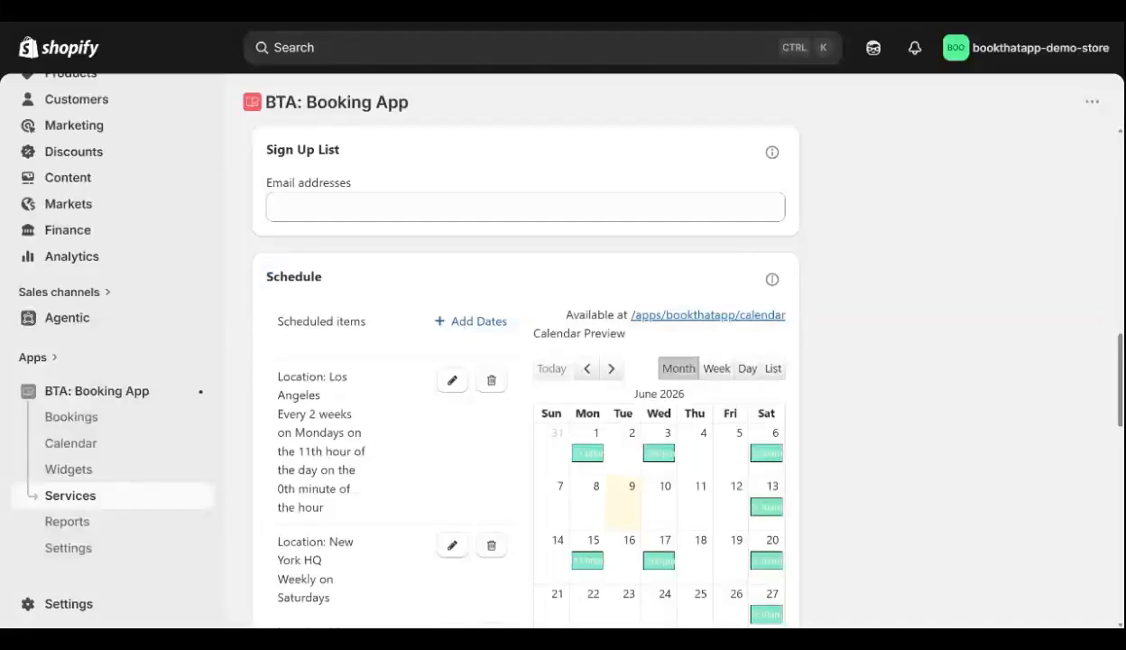
pyautogui.doubleClick(294, 276)
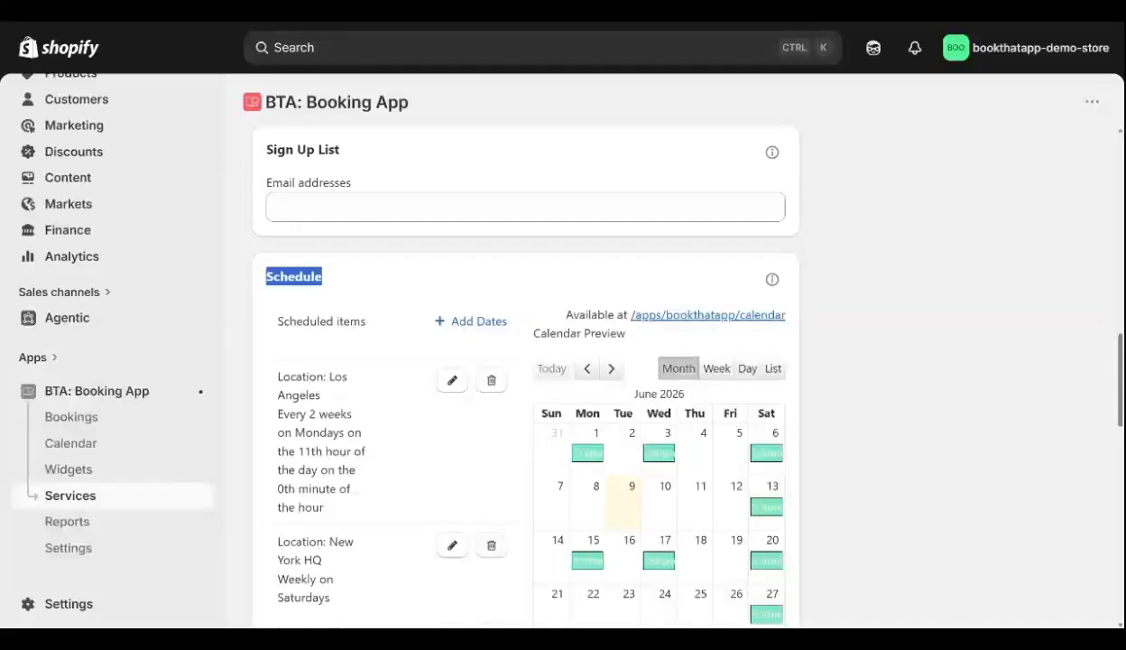
pyautogui.scroll(-1, 358, 251)
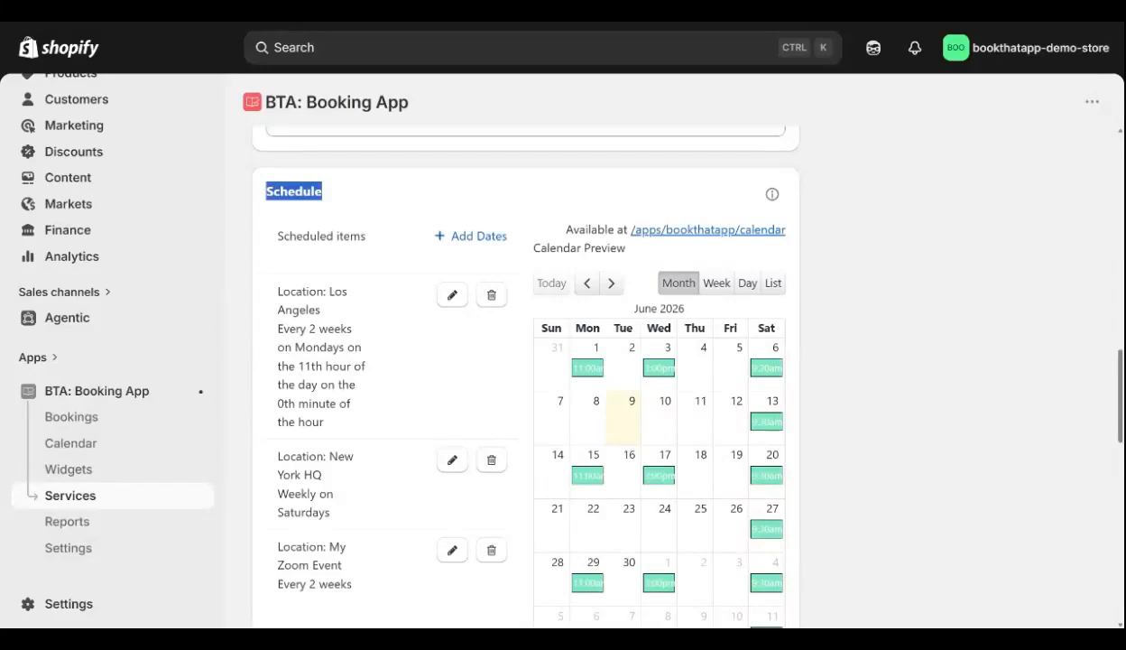
pyautogui.click(472, 237)
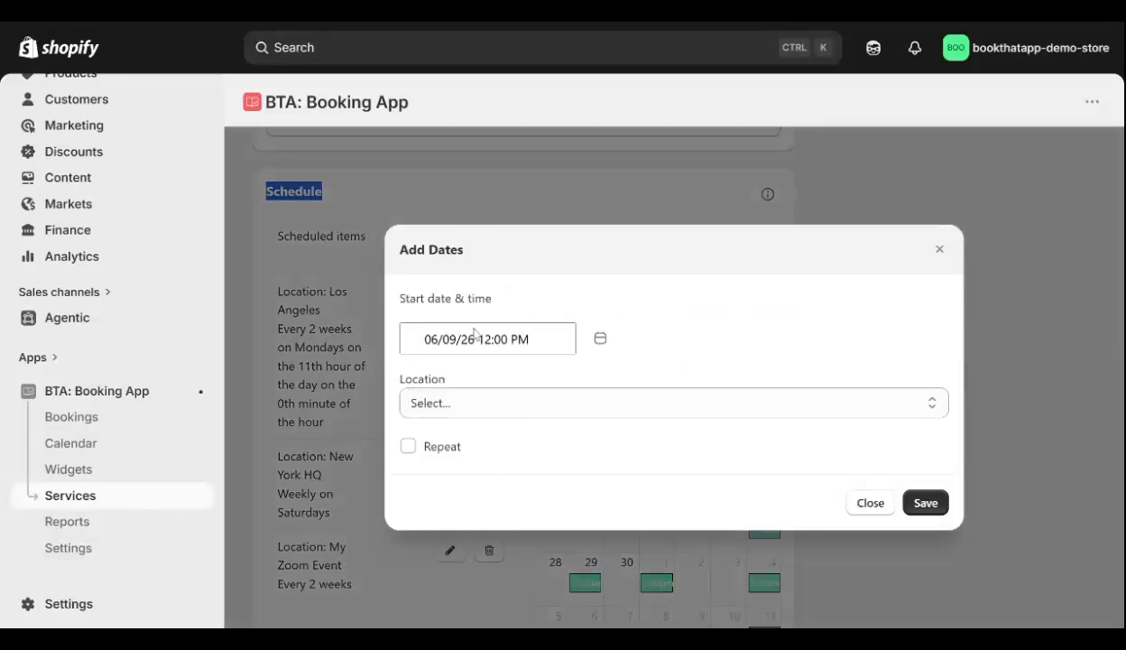
pyautogui.click(600, 338)
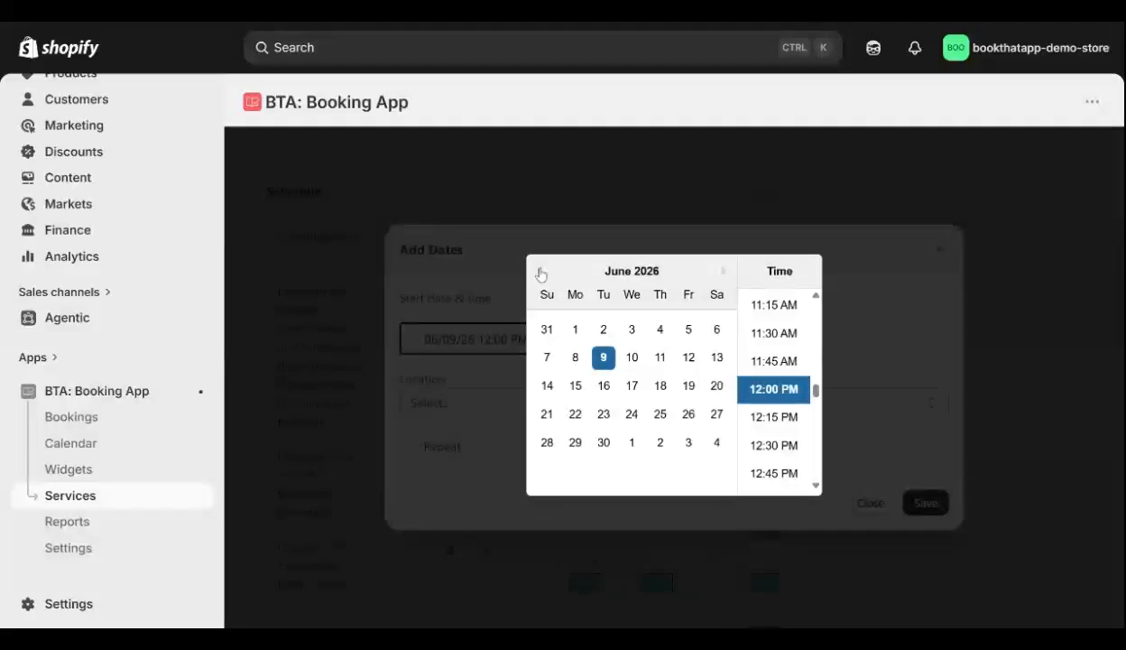
pyautogui.click(632, 357)
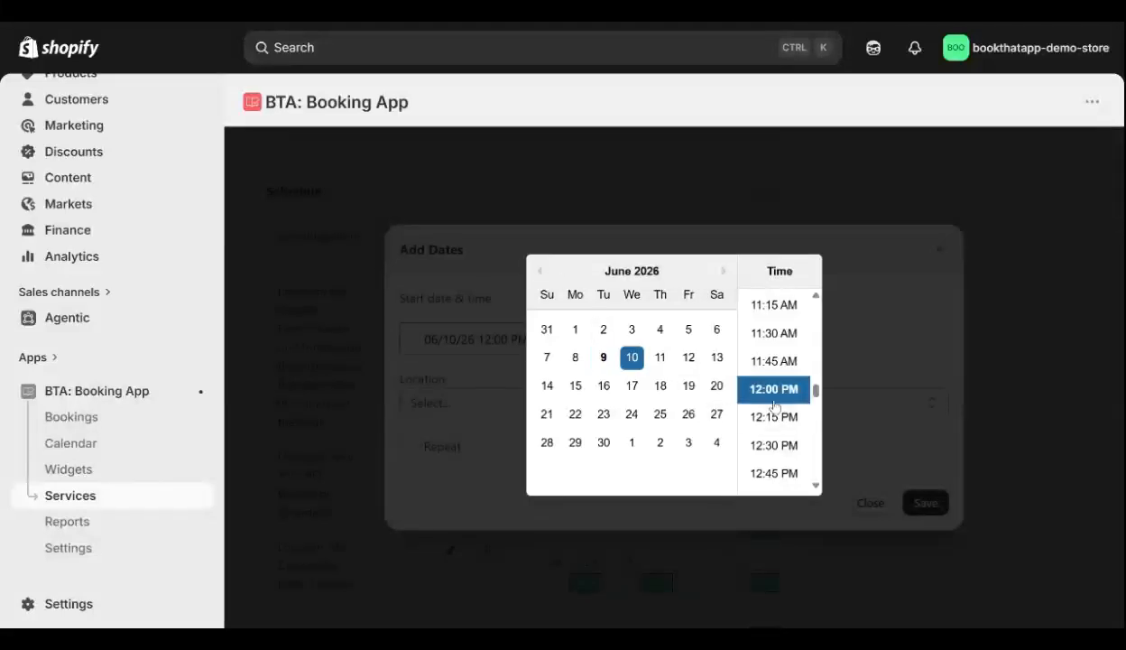
pyautogui.click(778, 390)
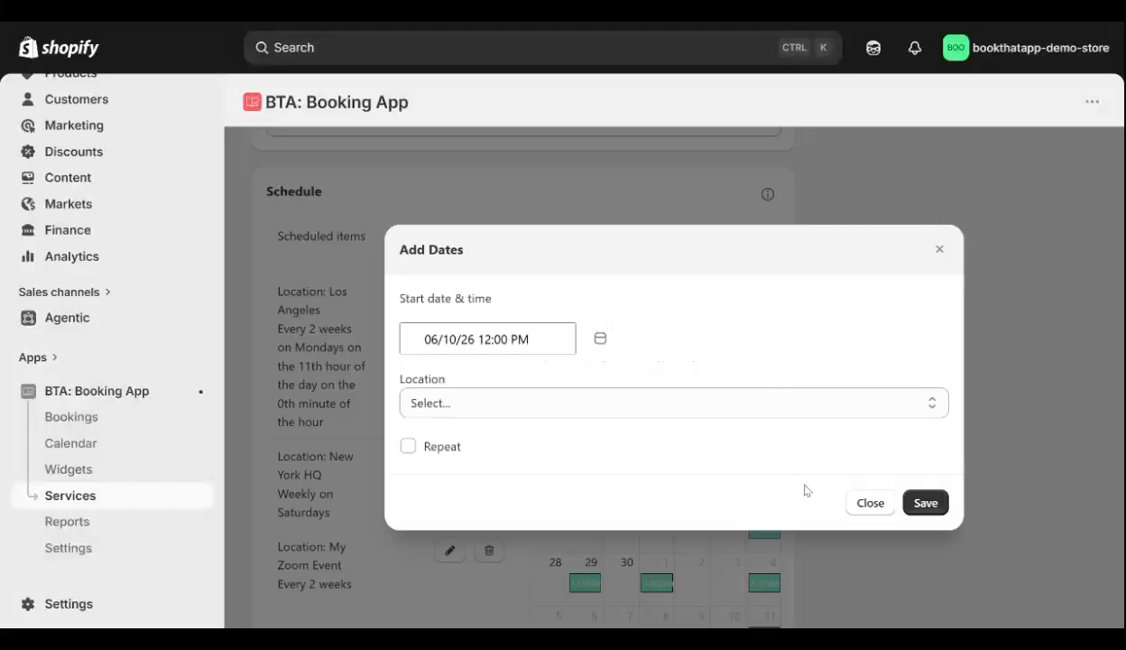
pyautogui.click(592, 399)
pyautogui.click(693, 299)
pyautogui.click(940, 252)
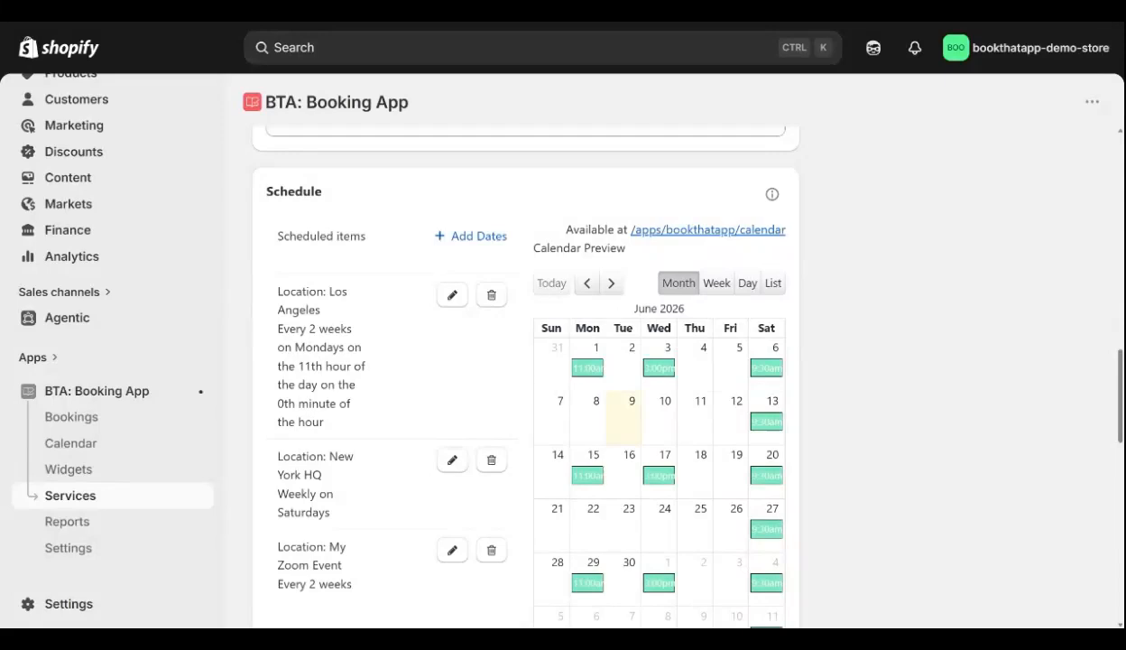
# - Start adding dates to the class schedule with a start of 06/14/26 12:00 PM and turn on repeating
pyautogui.click(460, 244)
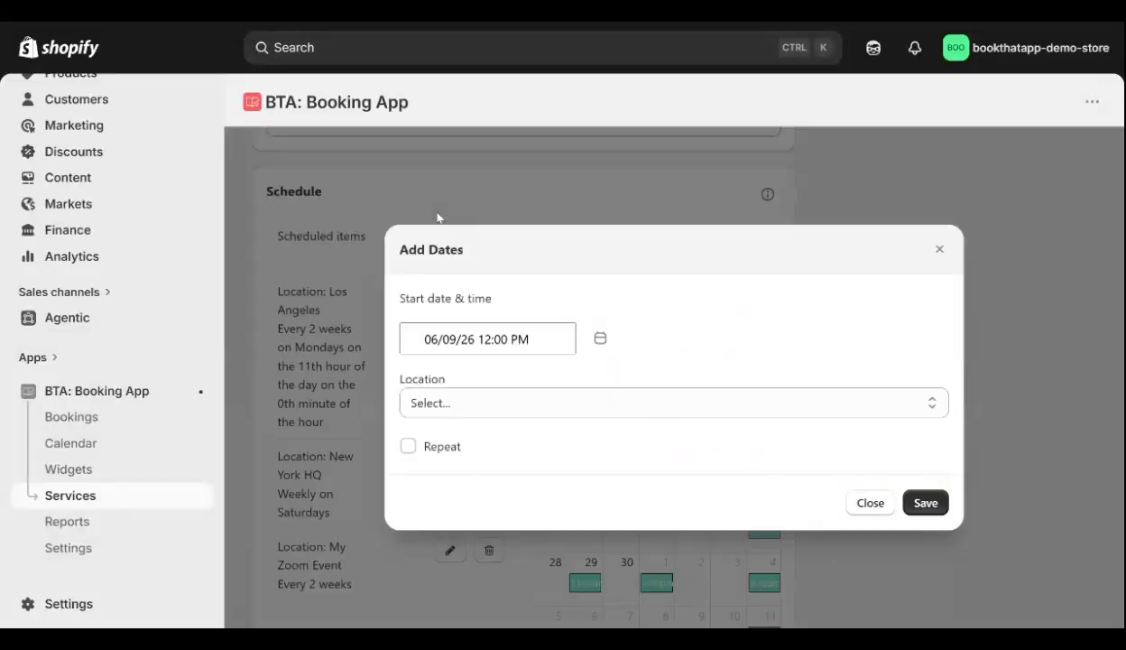
pyautogui.click(460, 334)
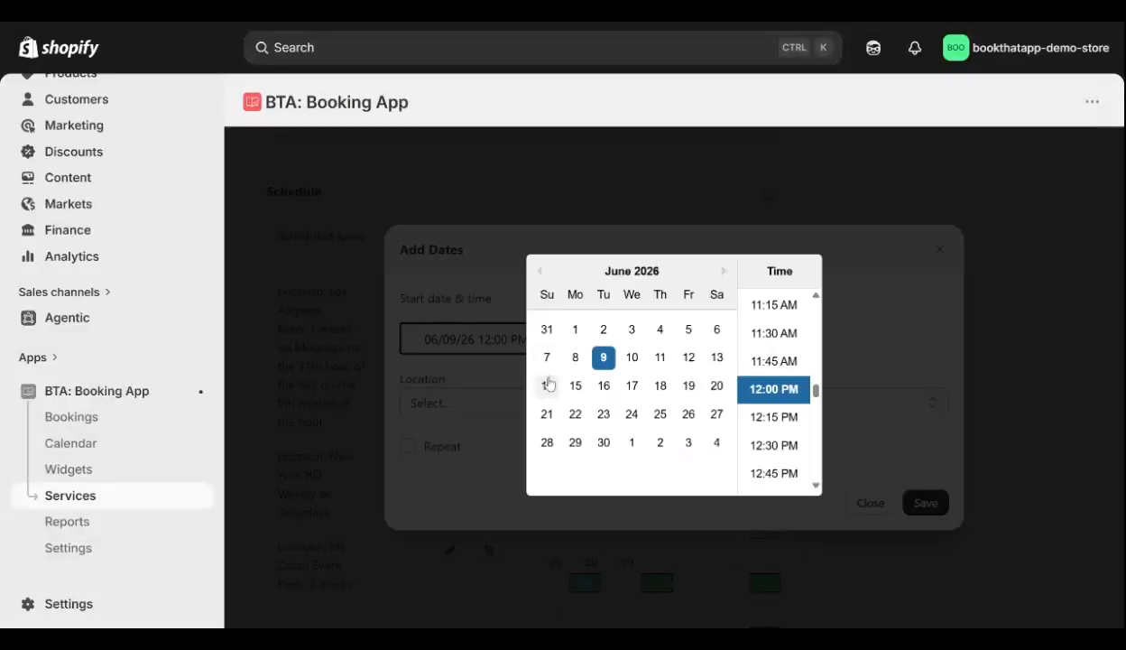
pyautogui.click(547, 386)
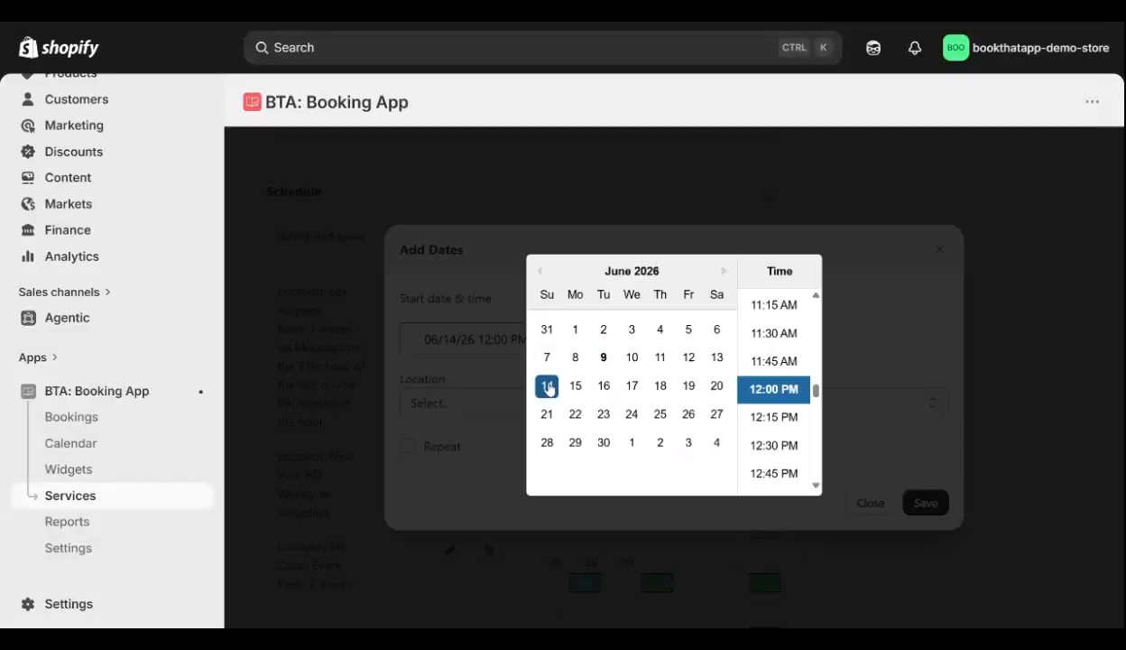
pyautogui.click(771, 389)
pyautogui.click(426, 444)
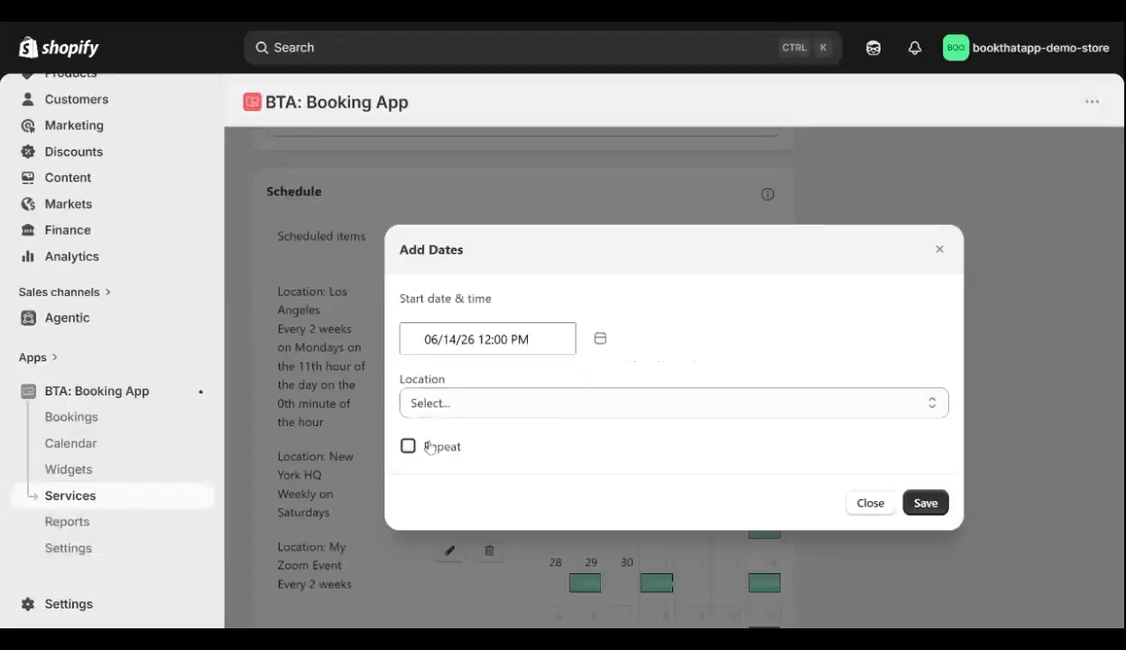
# - Set the custom recurrence to every 1 week on Mondays at 12:00, ending on 06/09/28, and save it
pyautogui.click(447, 400)
pyautogui.scroll(-2, 528, 411)
pyautogui.click(428, 468)
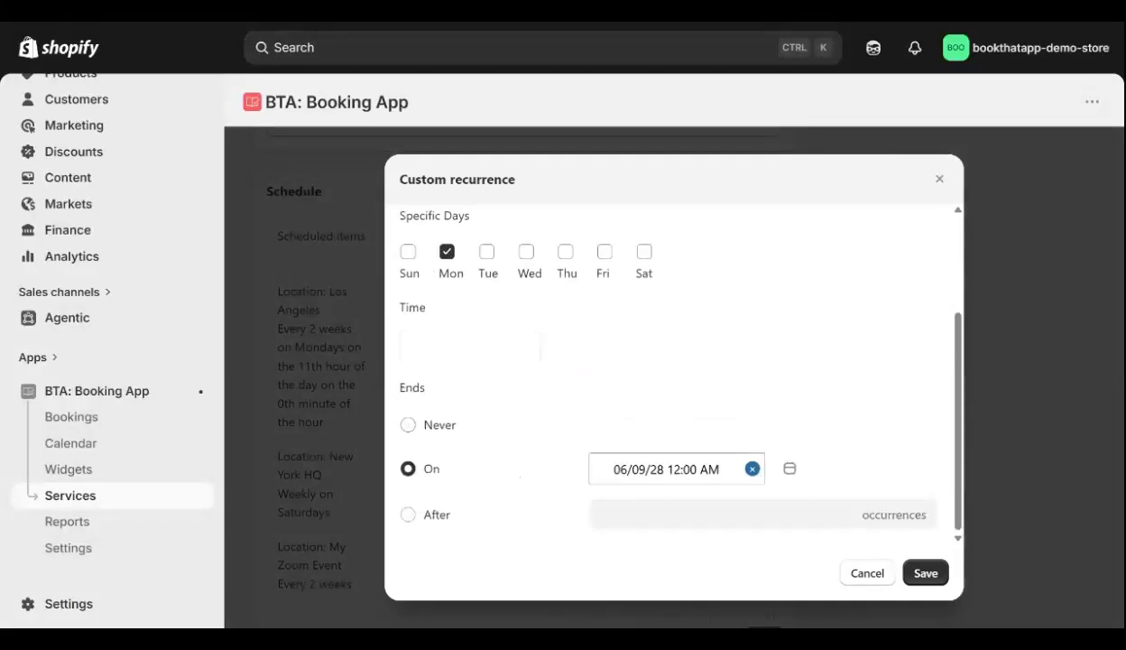
pyautogui.scroll(3, 715, 285)
pyautogui.click(716, 234)
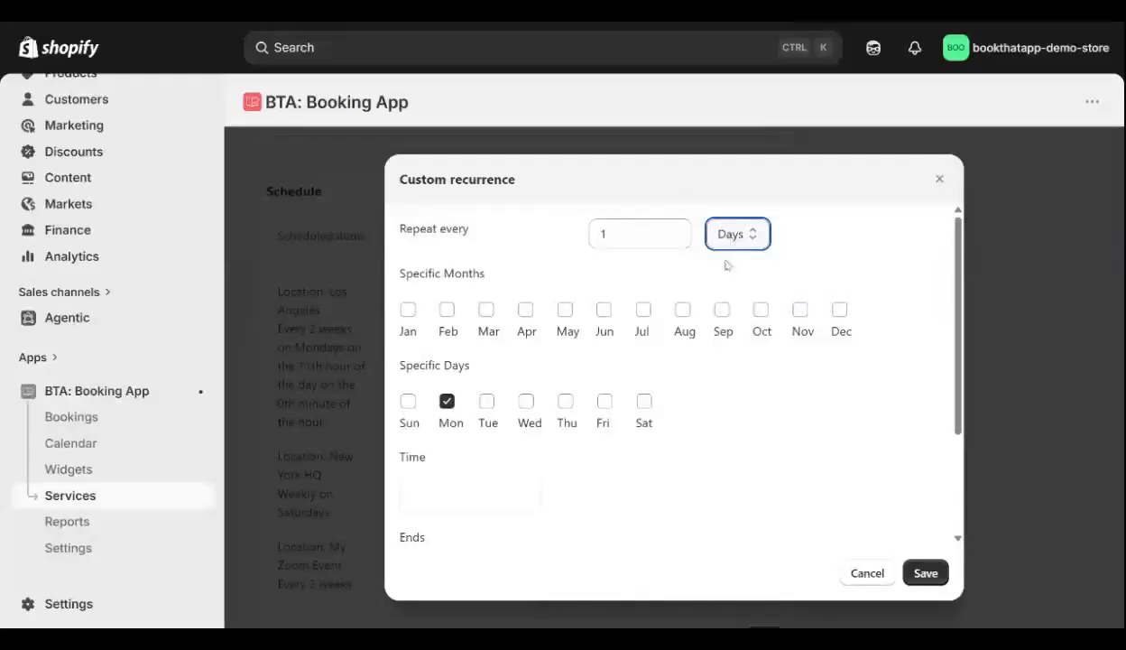
pyautogui.click(727, 264)
pyautogui.click(469, 493)
pyautogui.scroll(3, 445, 433)
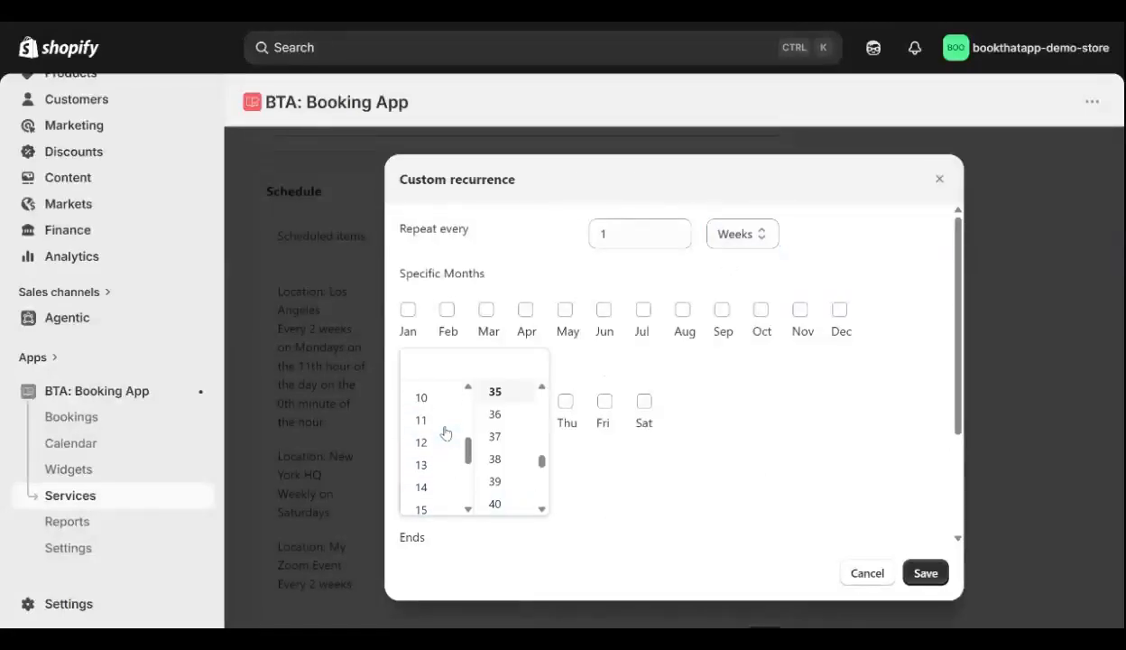
pyautogui.click(460, 455)
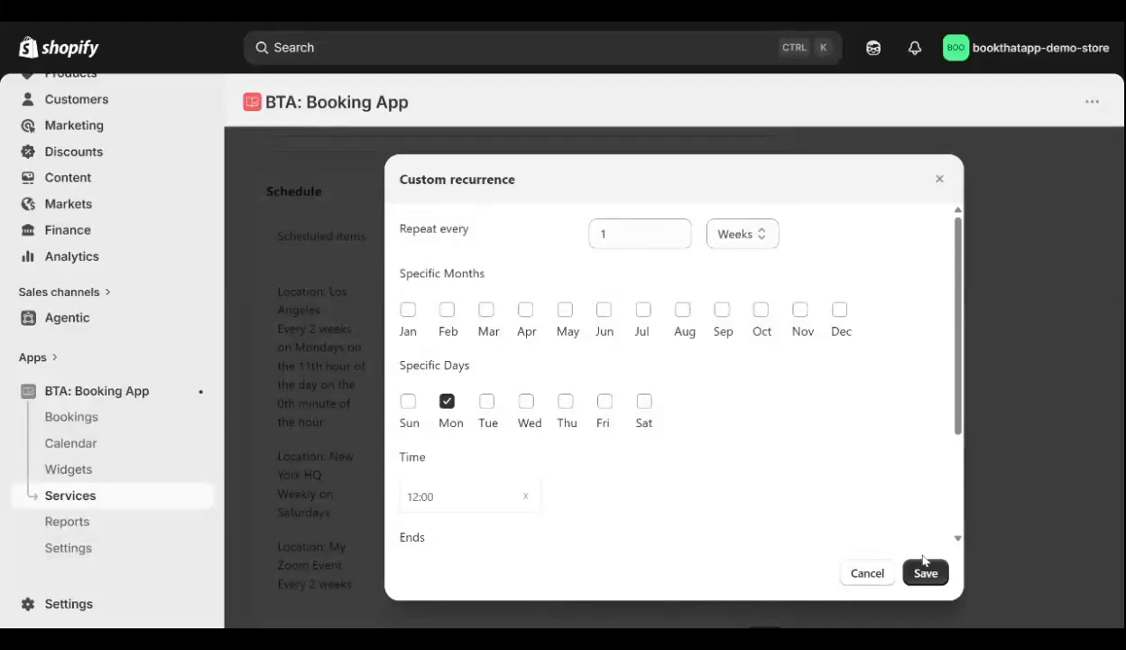
pyautogui.click(926, 567)
# - Review the Classes - Economics 101 service page from its product and capacity settings down to the calendar at its end
pyautogui.scroll(13, 809, 327)
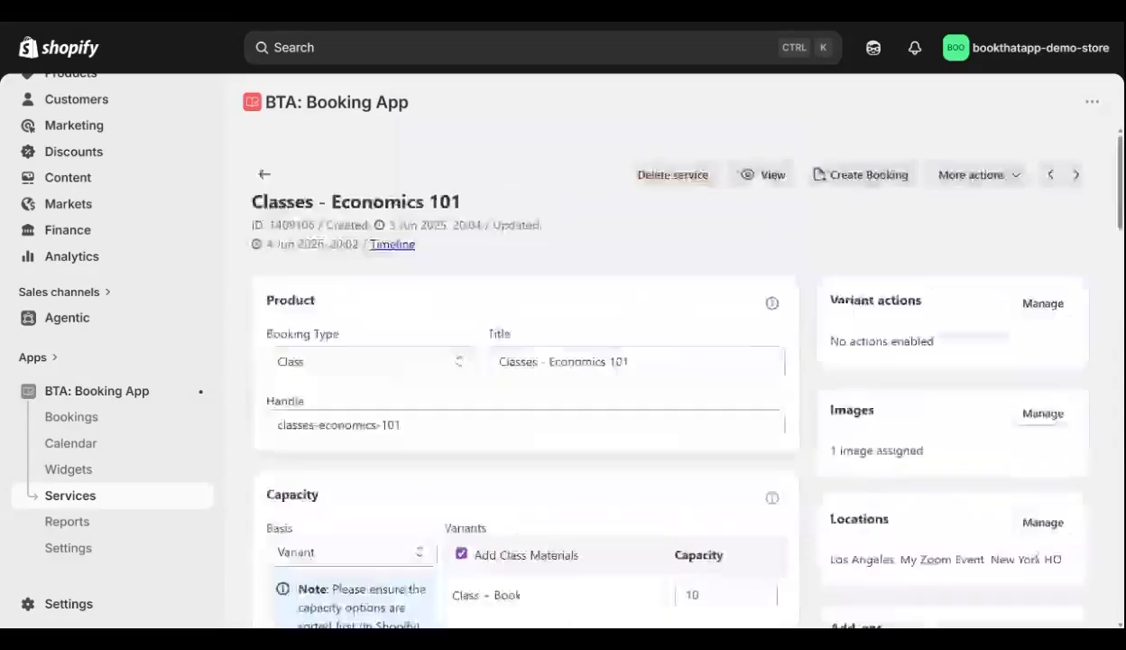
pyautogui.scroll(-1, 809, 326)
pyautogui.scroll(1, 568, 180)
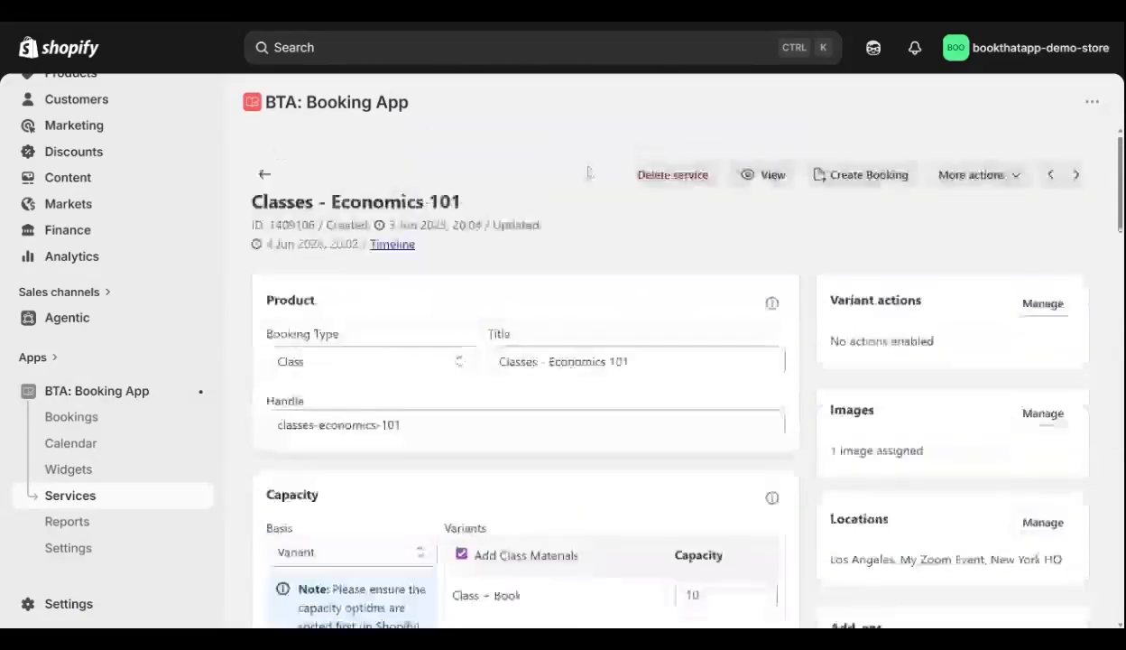
pyautogui.scroll(-15, 564, 270)
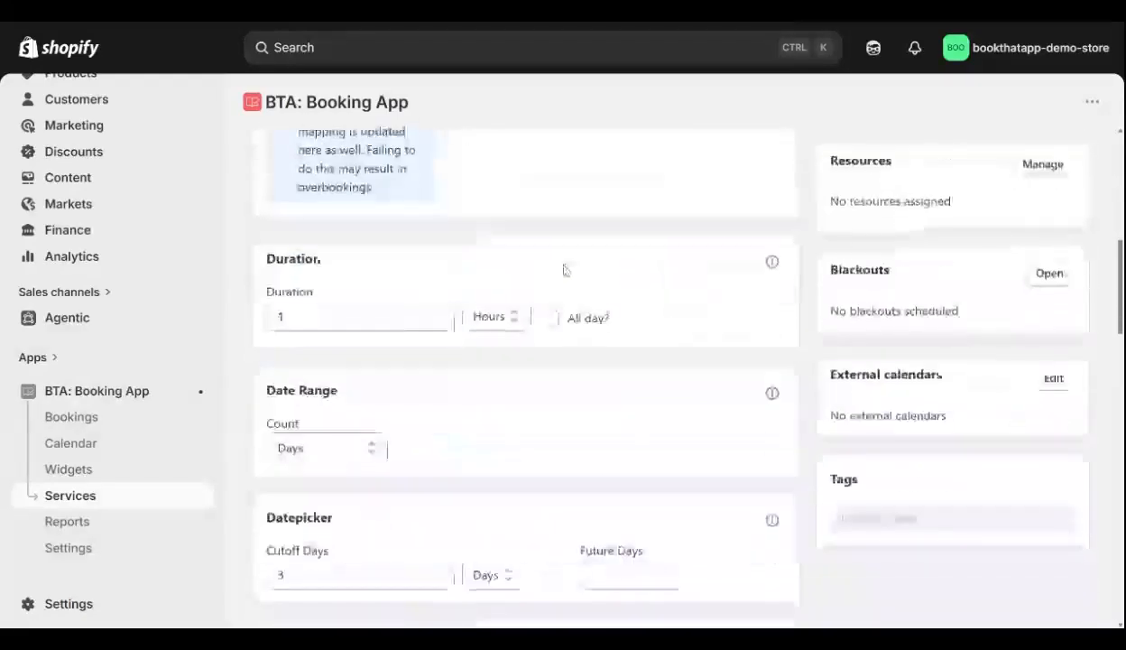
pyautogui.scroll(-6, 564, 269)
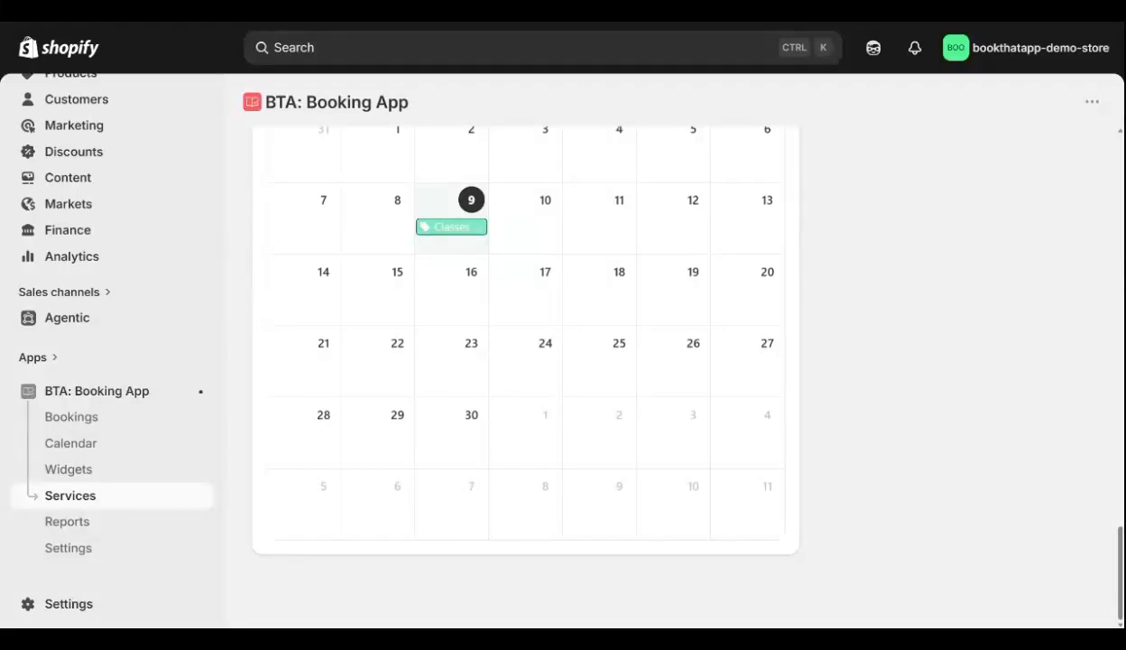
# - Open the Classes product page widget and check which services it is applied to
pyautogui.click(74, 470)
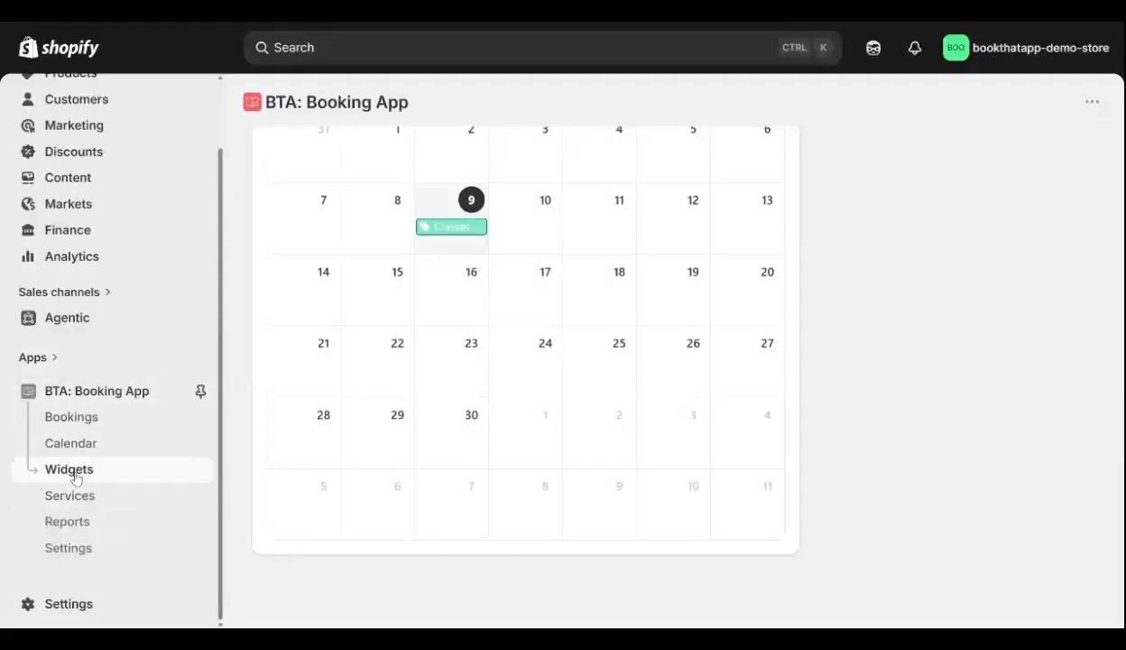
pyautogui.scroll(-10, 670, 370)
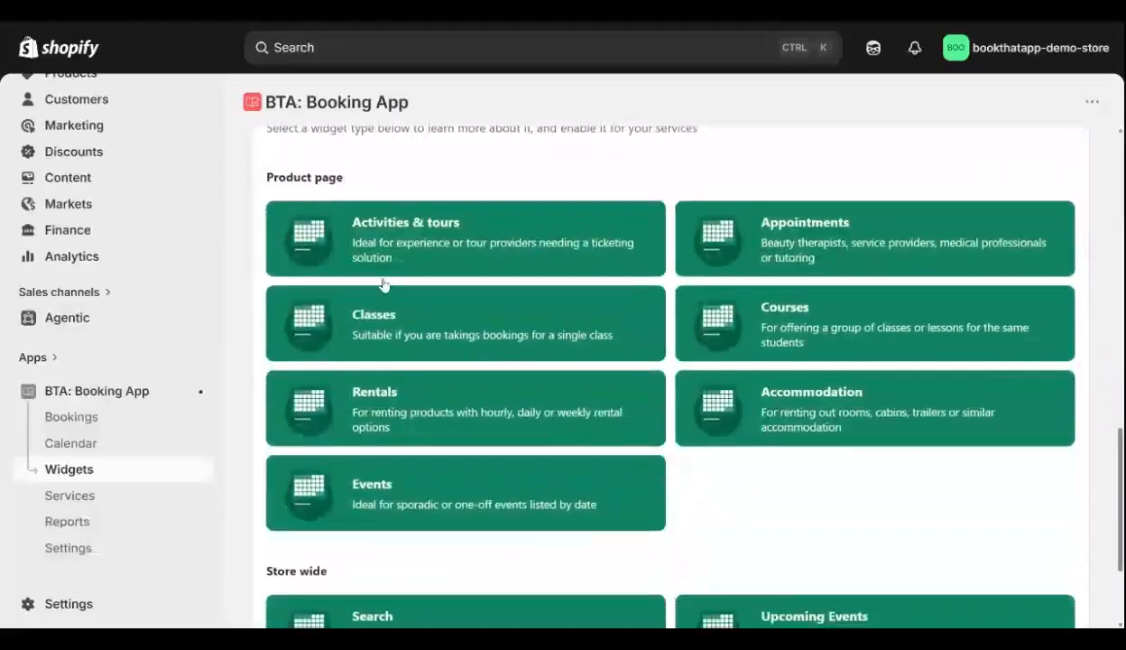
pyautogui.click(397, 320)
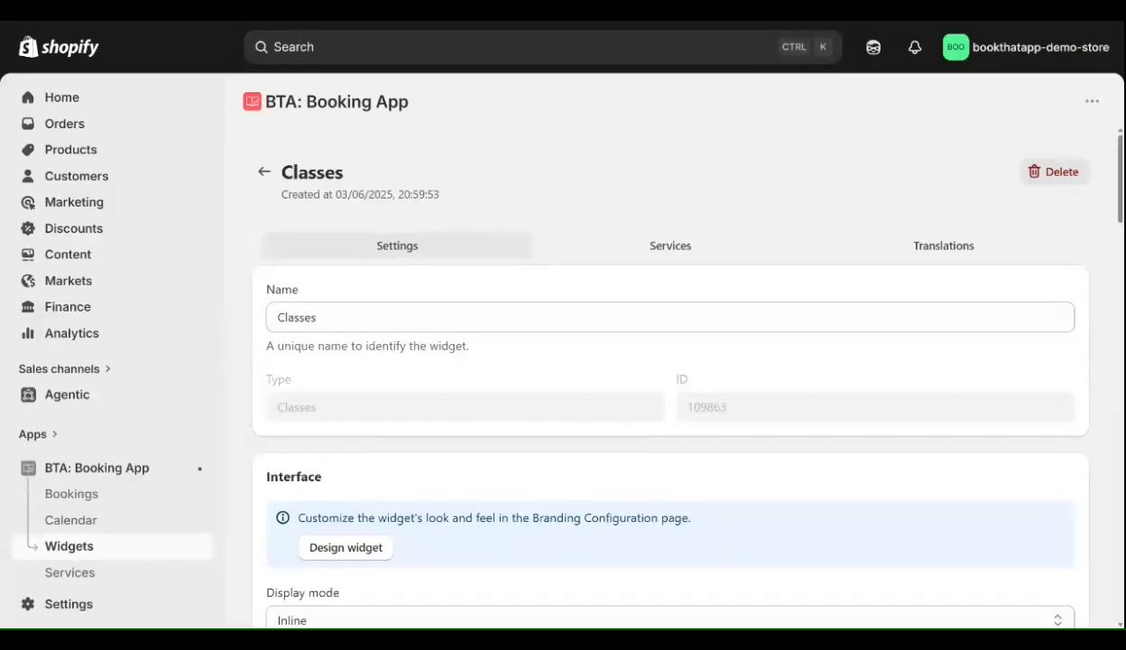
pyautogui.click(666, 251)
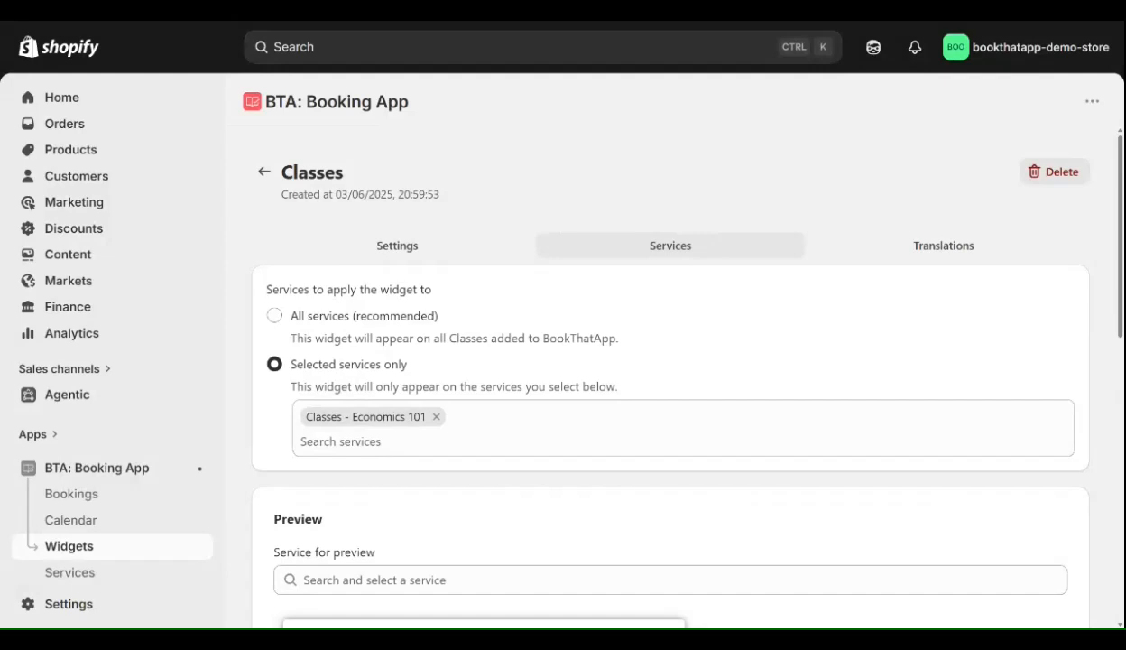
pyautogui.tripleClick(366, 417)
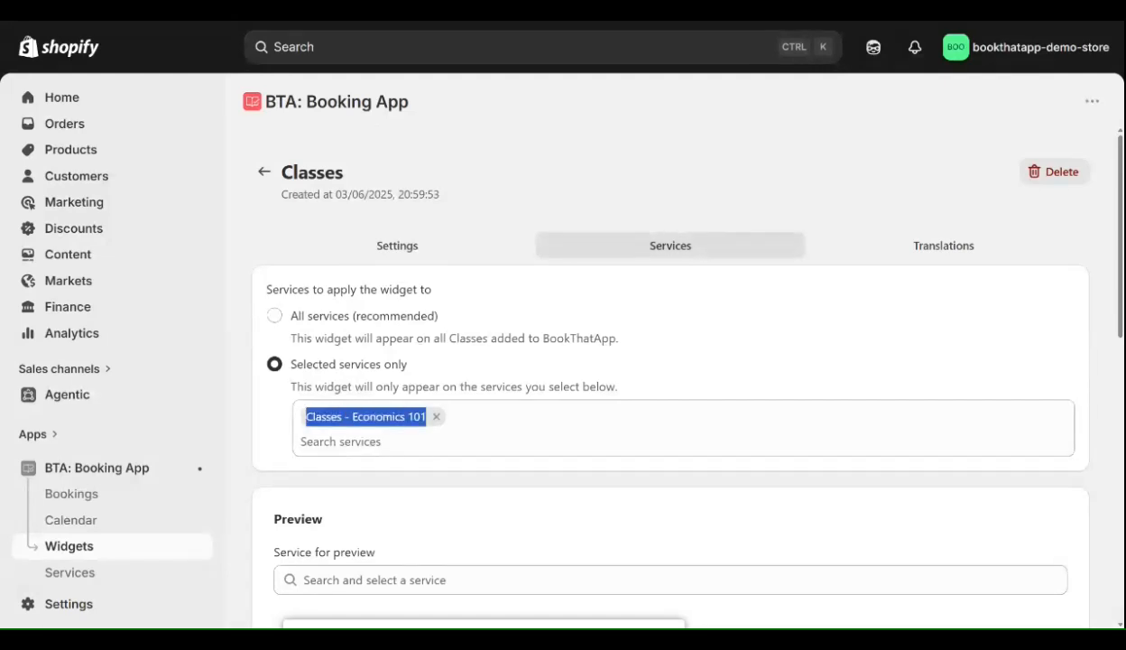
# - Look over the Classes widget's interface and user flow settings and its Book a Class preview
pyautogui.click(397, 246)
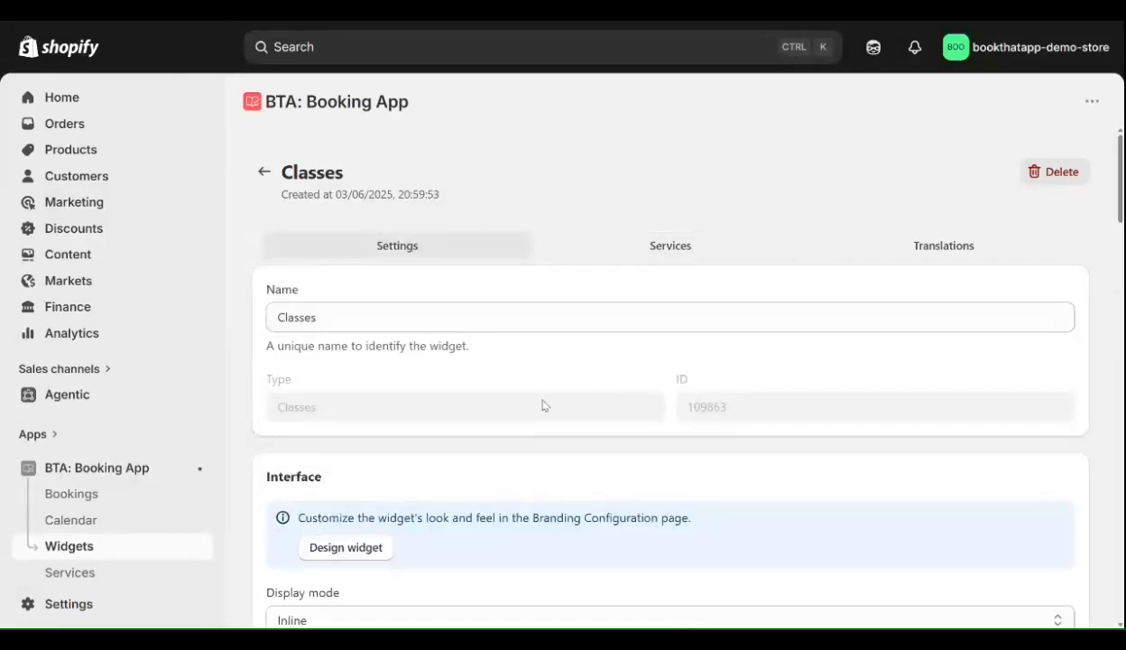
pyautogui.scroll(-1, 544, 405)
pyautogui.scroll(-4, 543, 405)
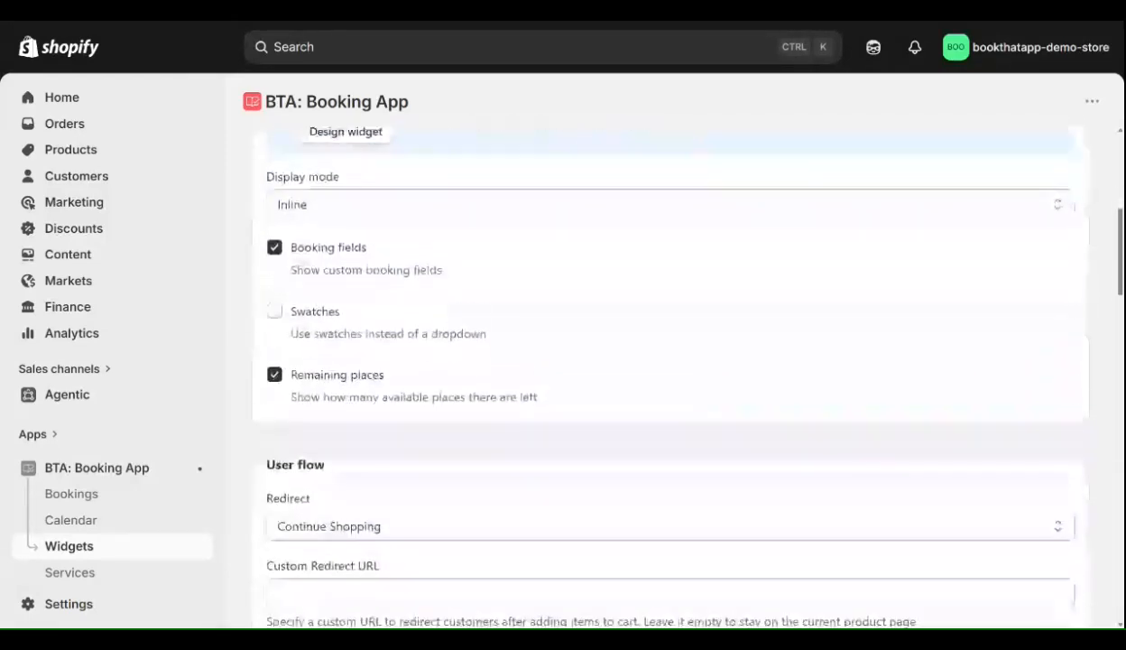
pyautogui.scroll(-15, 544, 405)
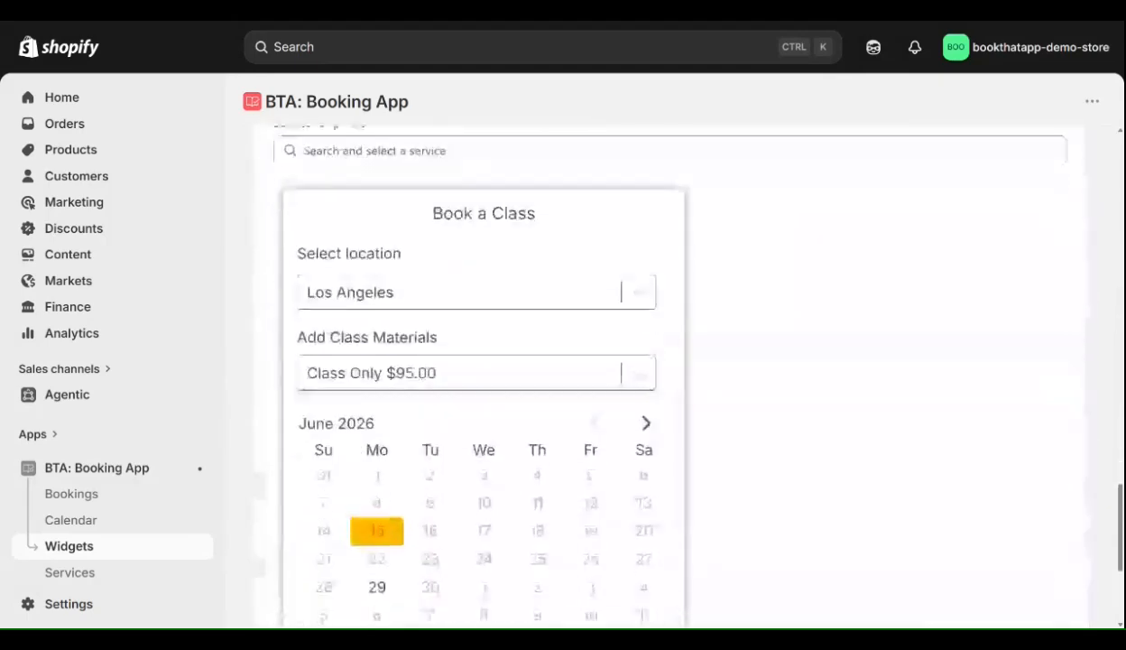
pyautogui.scroll(1, 478, 495)
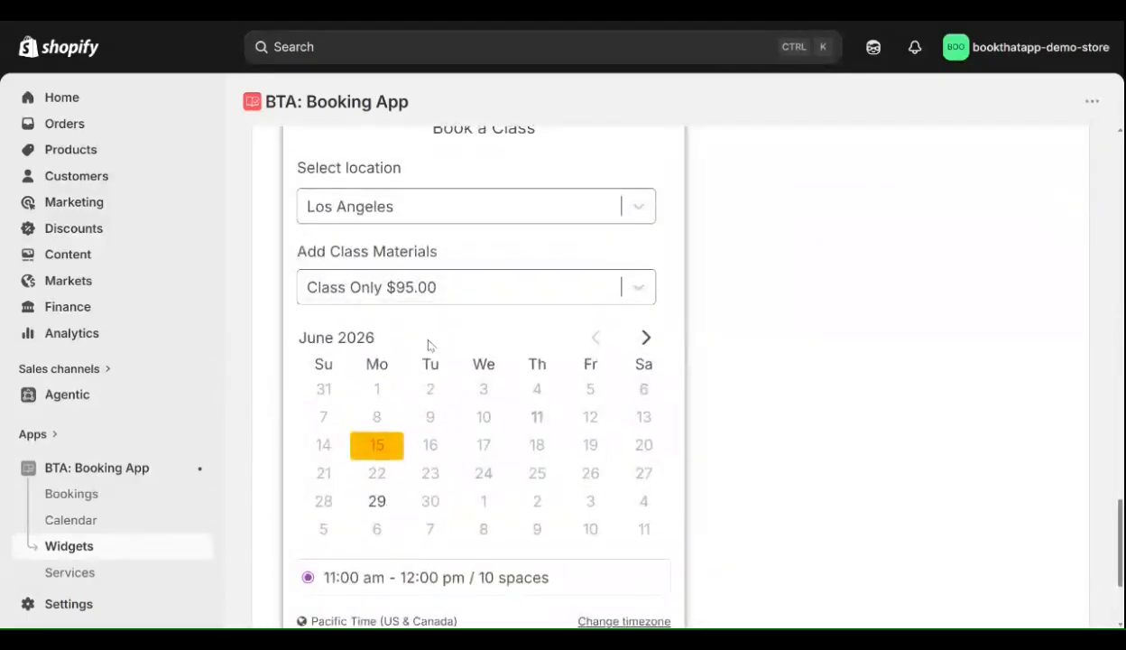
pyautogui.scroll(3, 342, 479)
pyautogui.scroll(1, 342, 480)
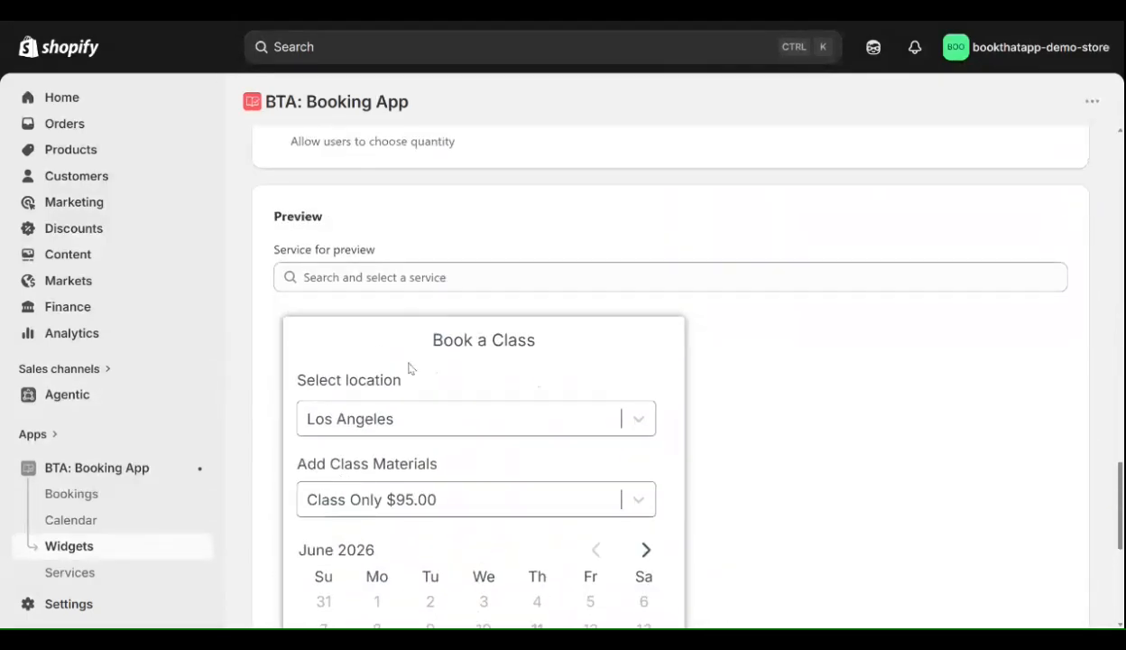
pyautogui.scroll(10, 409, 368)
pyautogui.scroll(10, 560, 338)
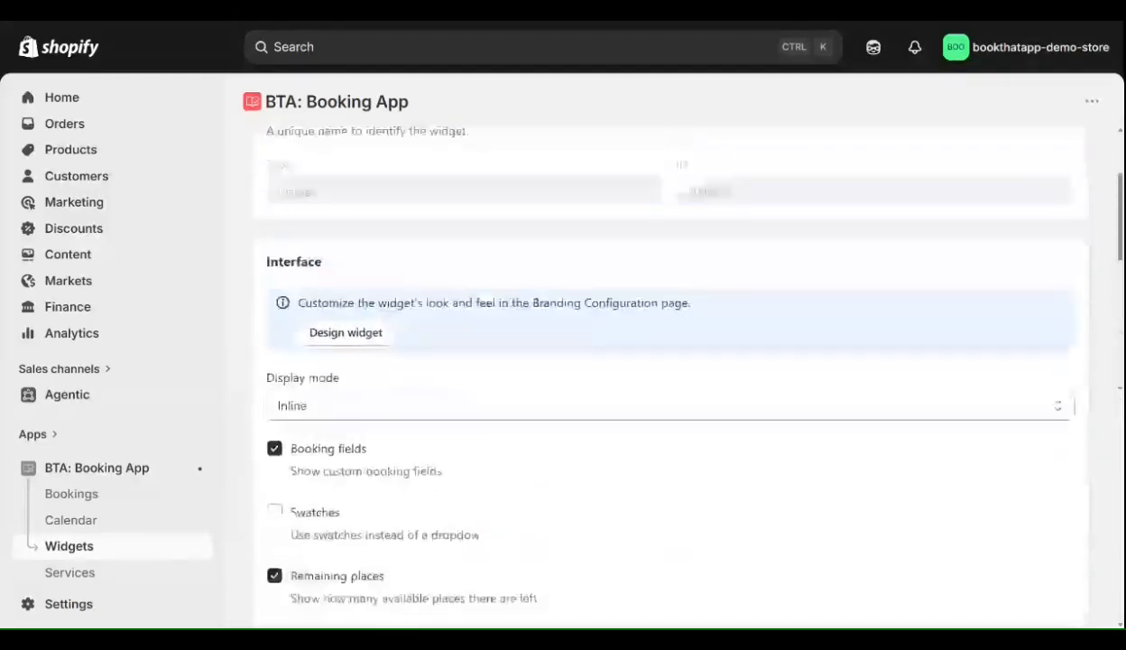
# - Change the Classes widget's Submit translation to "Sign Up For Class" and check it in the preview
pyautogui.click(939, 255)
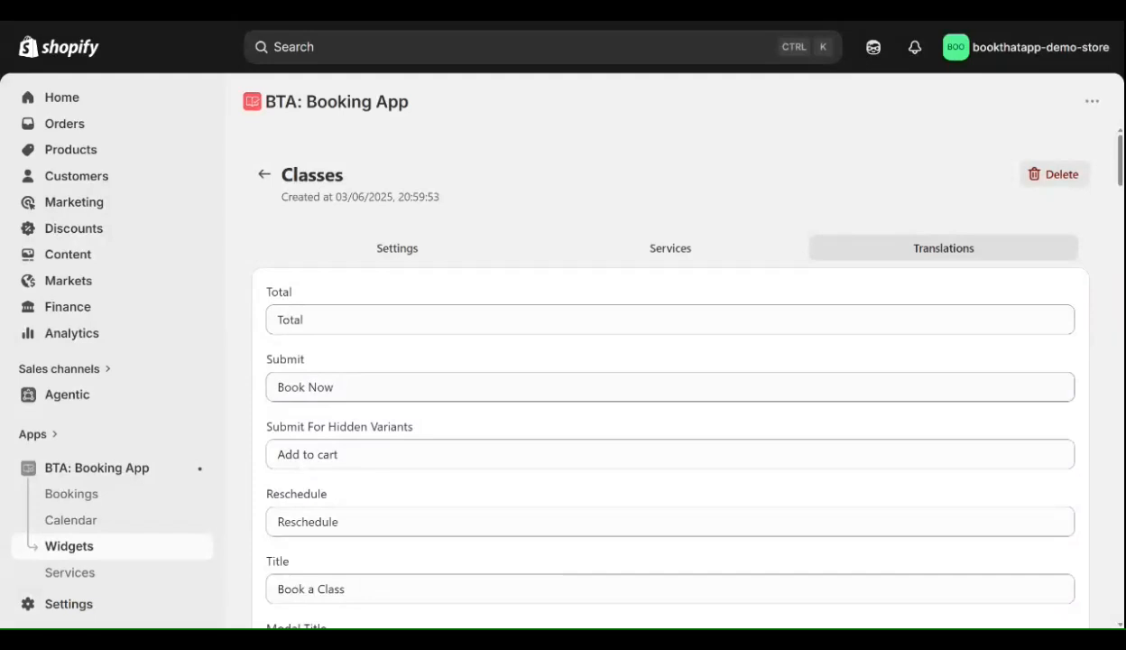
pyautogui.click(305, 388)
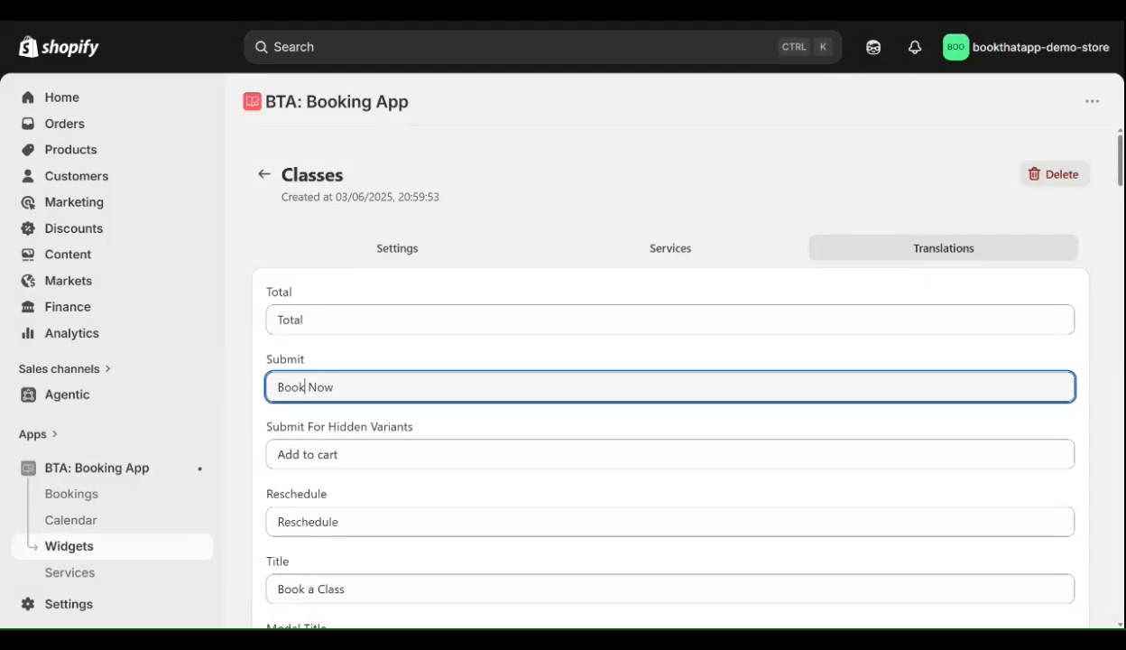
pyautogui.moveTo(277, 386); pyautogui.dragTo(333, 387)
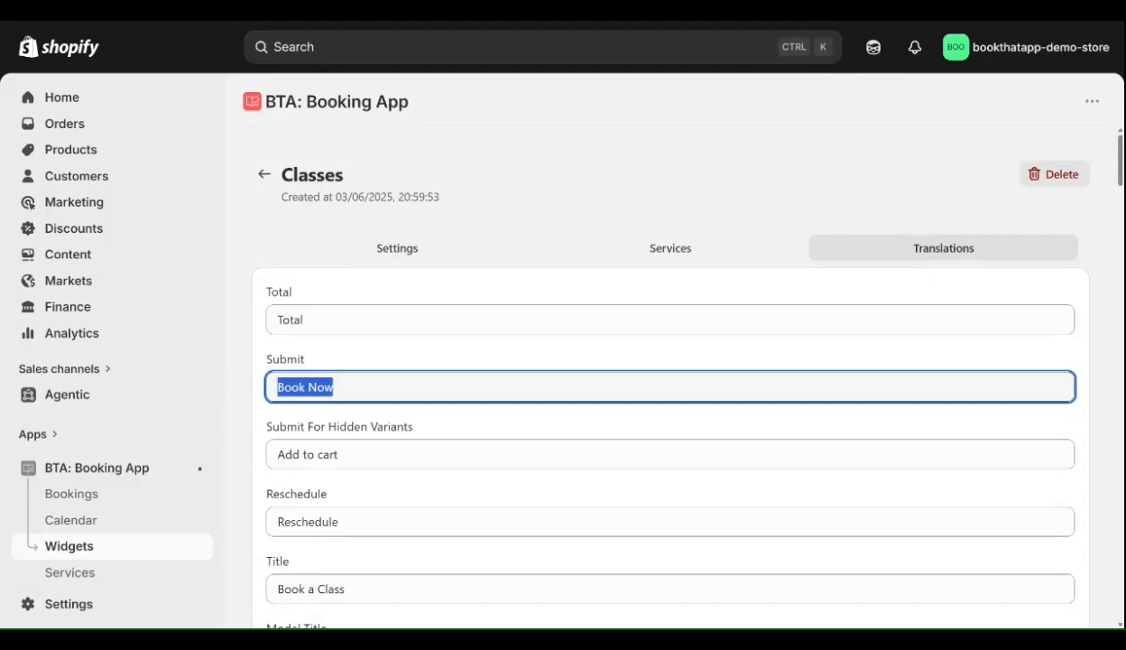
pyautogui.write('Sig')
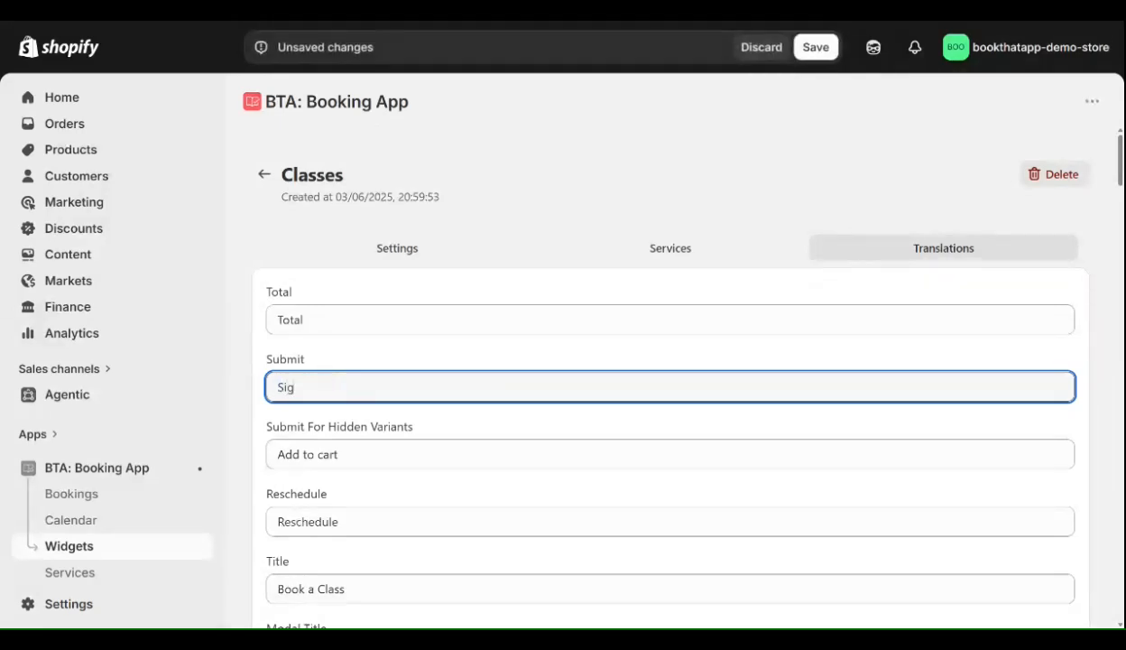
pyautogui.scroll(-15, 527, 531)
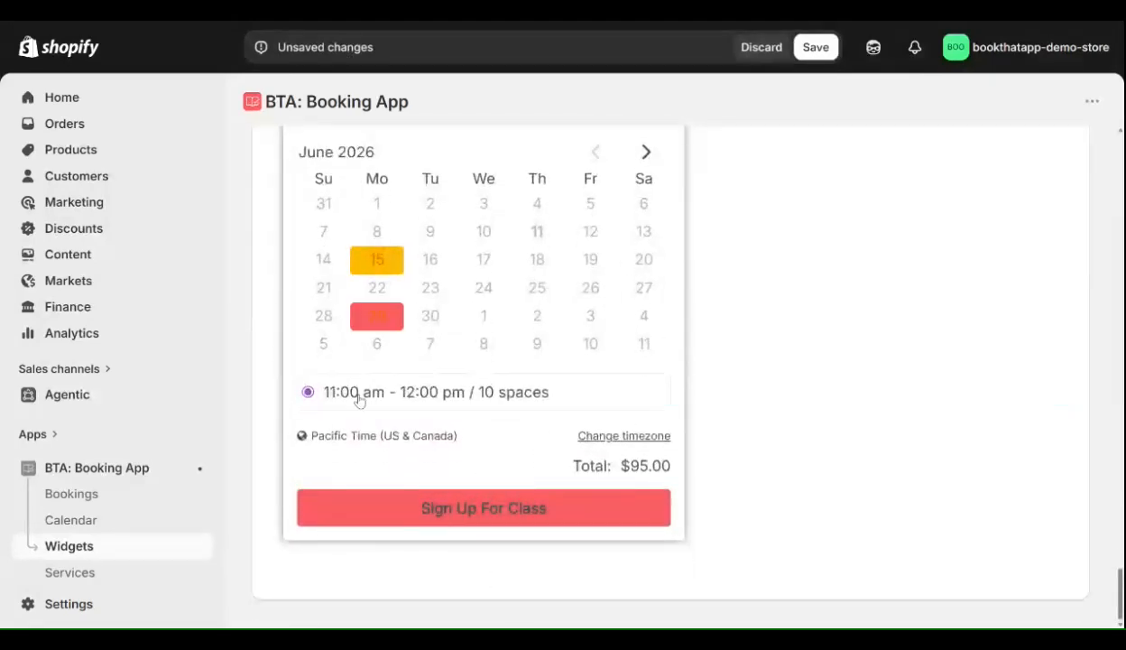
# - Leave the Classes widget's translations without keeping the Submit text change and return to the widgets list
pyautogui.scroll(3, 360, 402)
pyautogui.scroll(15, 359, 401)
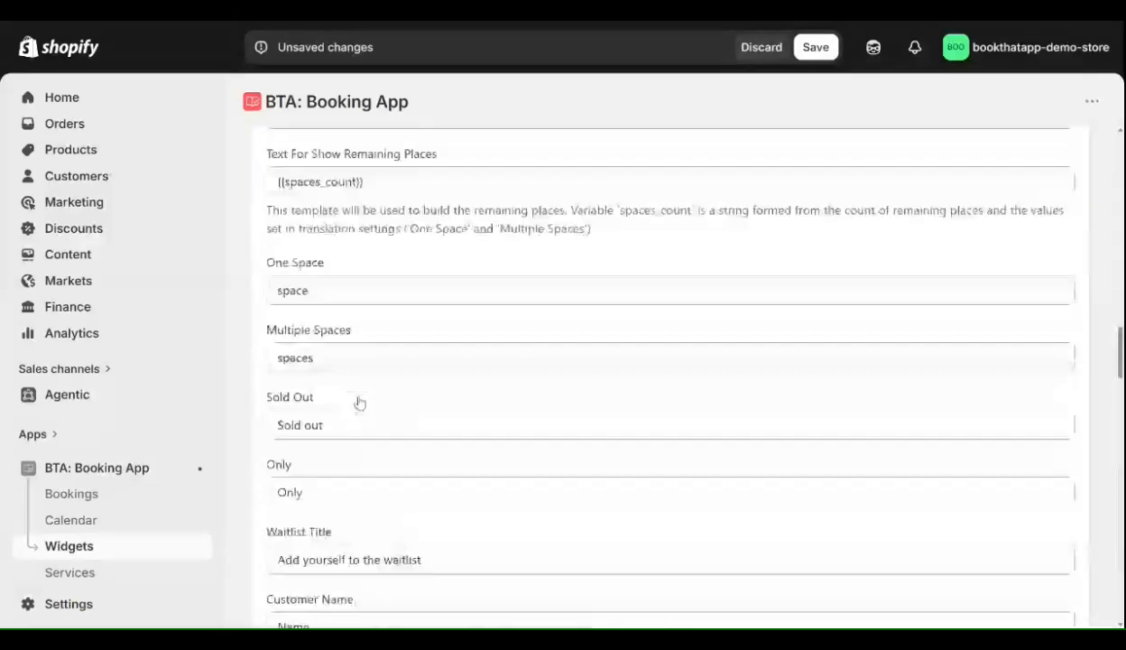
pyautogui.scroll(10, 405, 373)
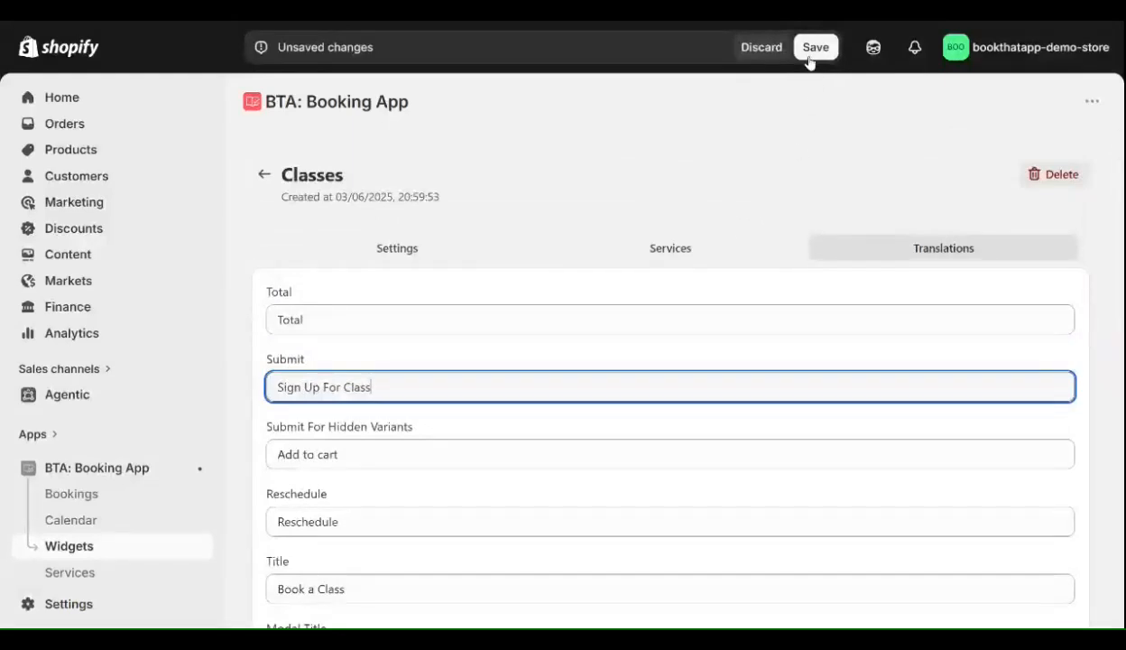
pyautogui.click(787, 152)
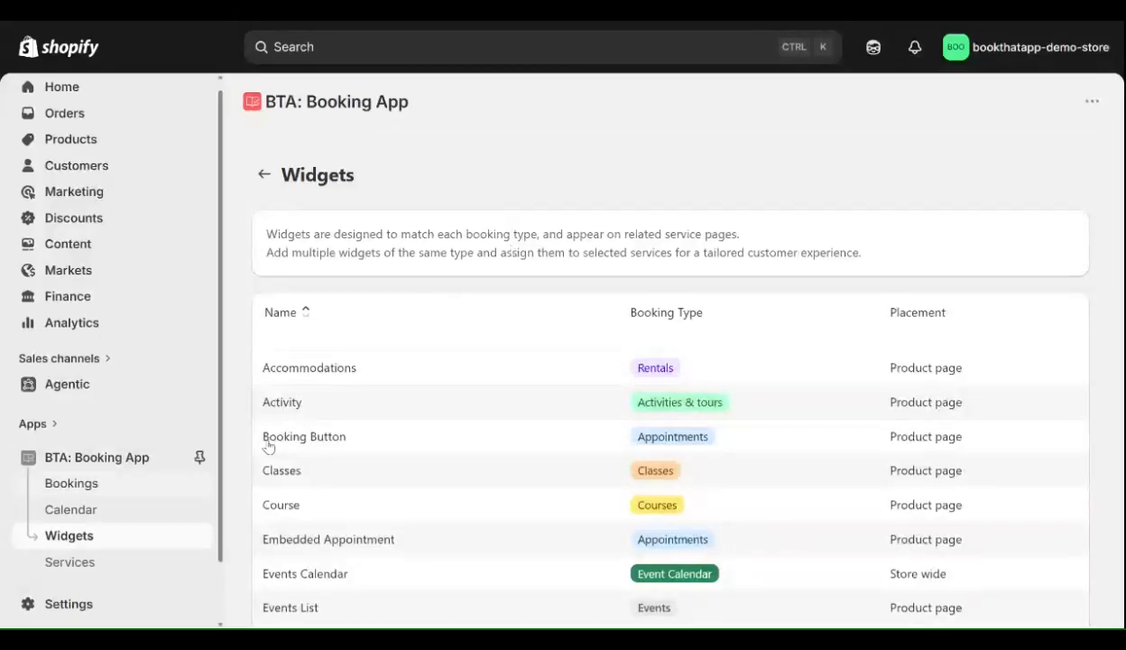
# - Search the services for "economics" and open the Classes - Economics 101 service
pyautogui.scroll(-1, 125, 532)
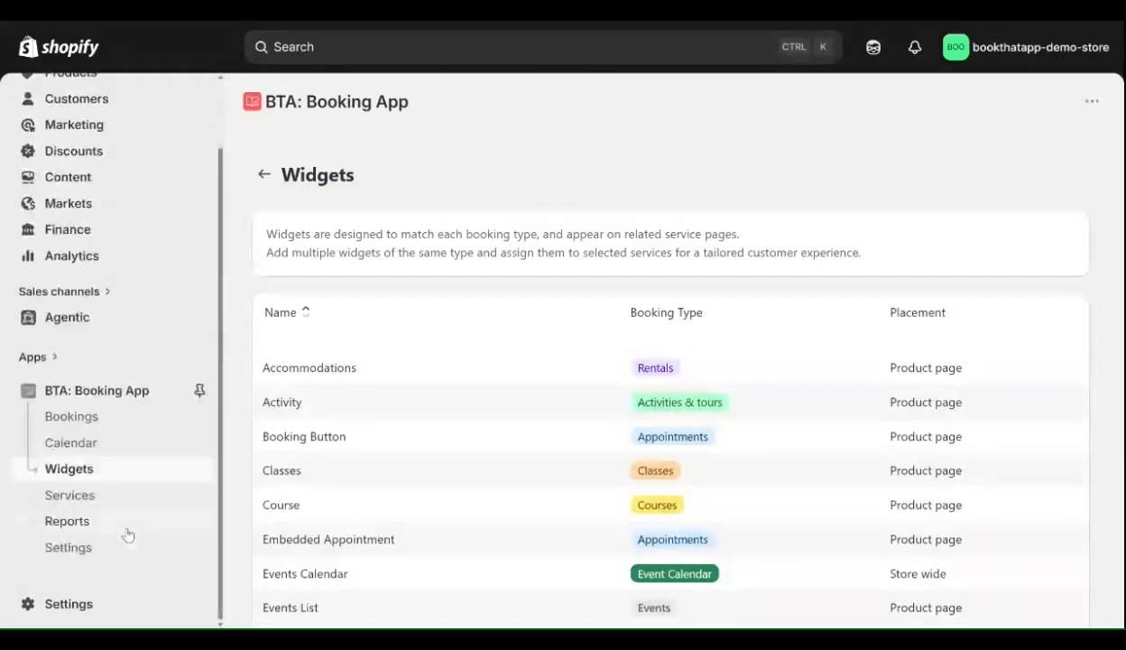
pyautogui.click(74, 500)
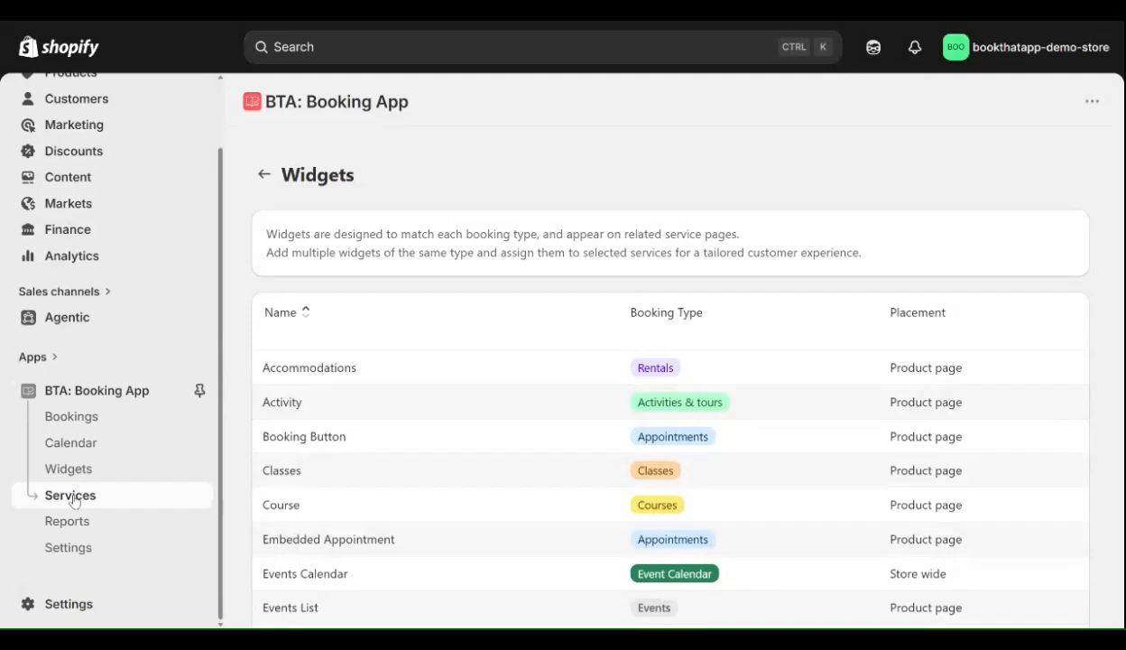
pyautogui.click(271, 272)
pyautogui.write('econ')
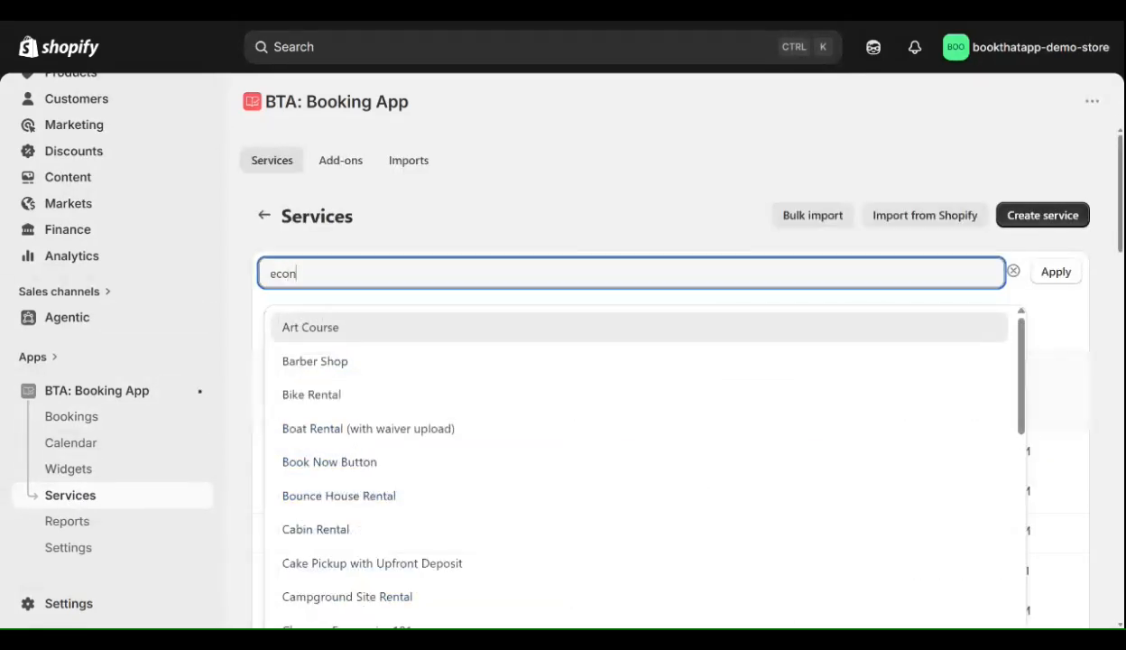
pyautogui.write('omics')
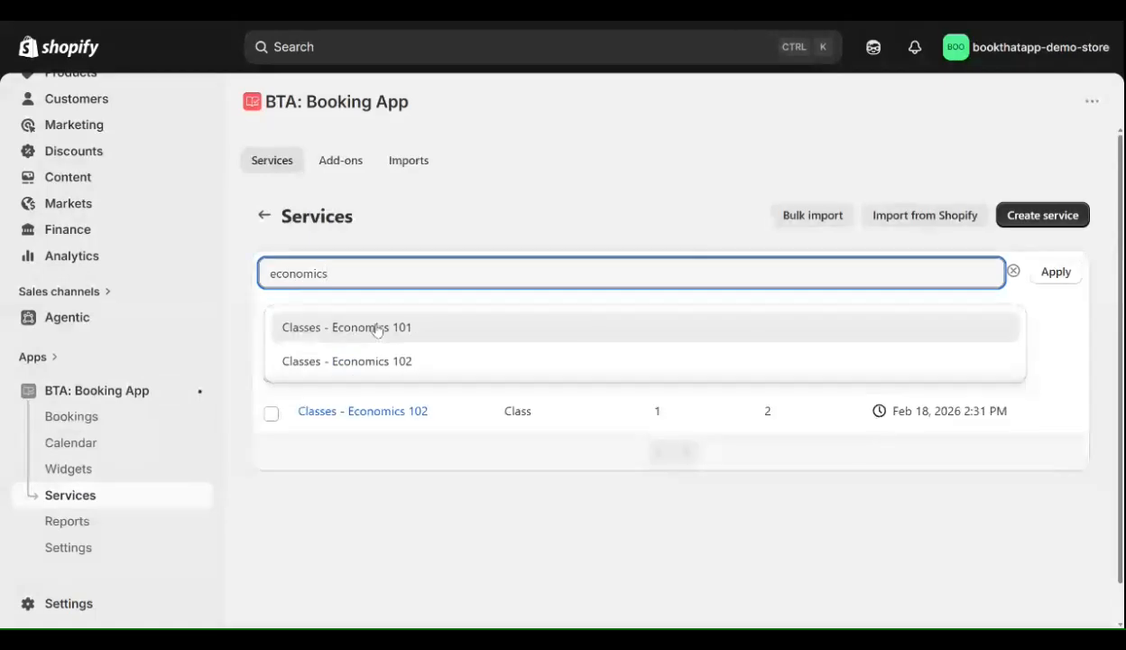
pyautogui.click(377, 328)
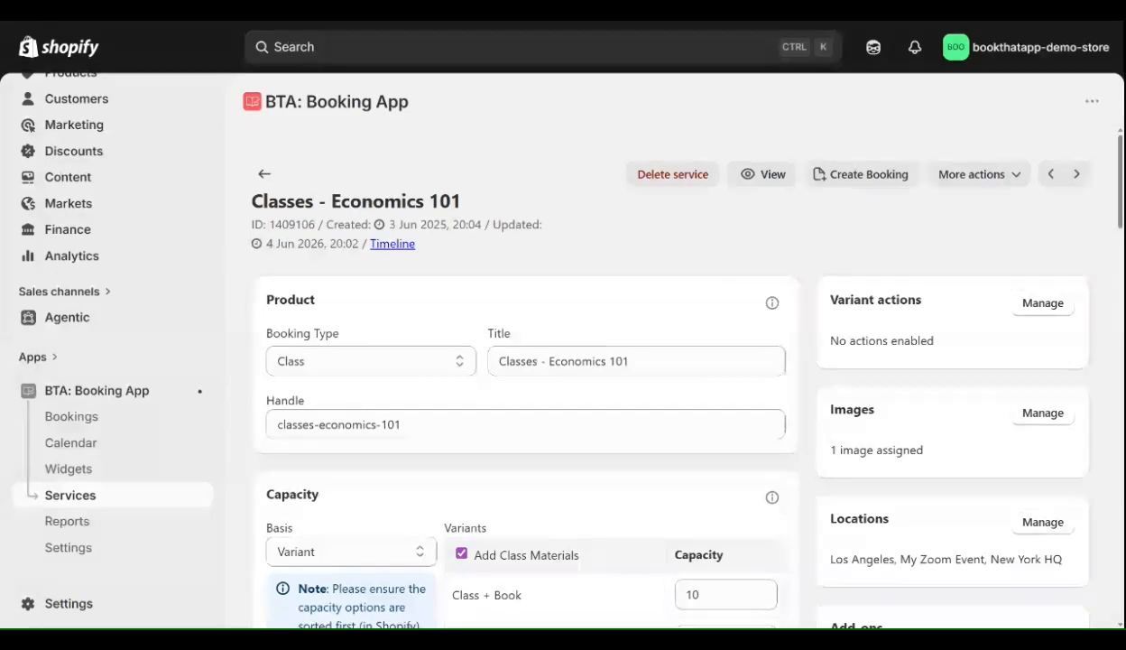
# - View the class in the online store and book the June 29, 2026 session in Los Angeles with the Class Only option
pyautogui.scroll(-1, 722, 155)
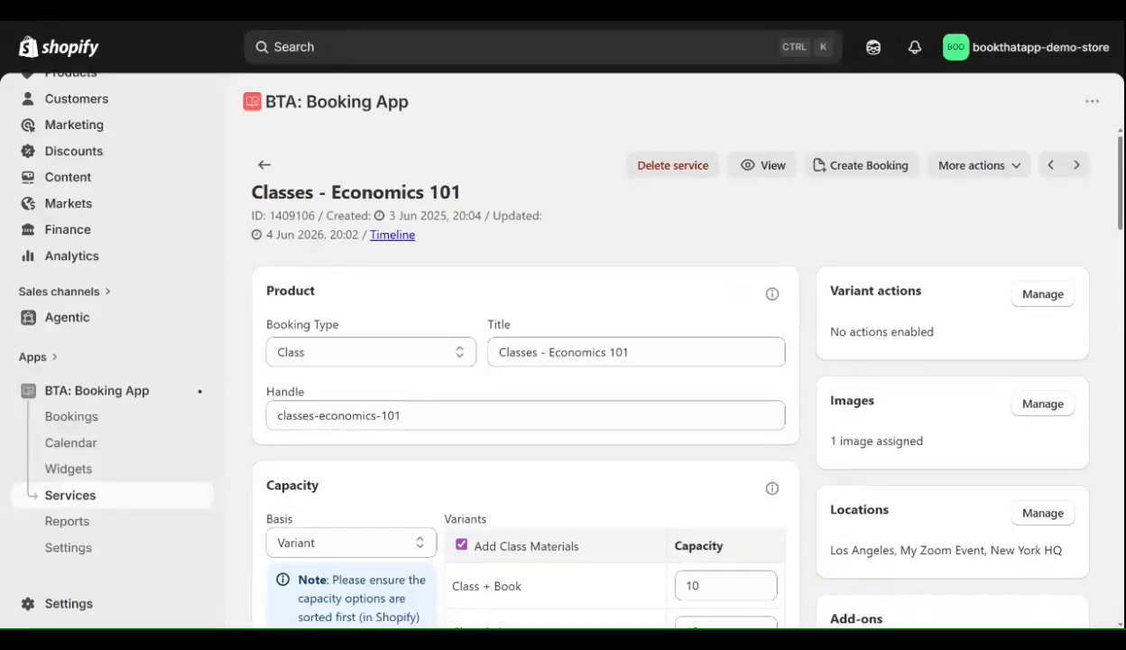
pyautogui.click(766, 158)
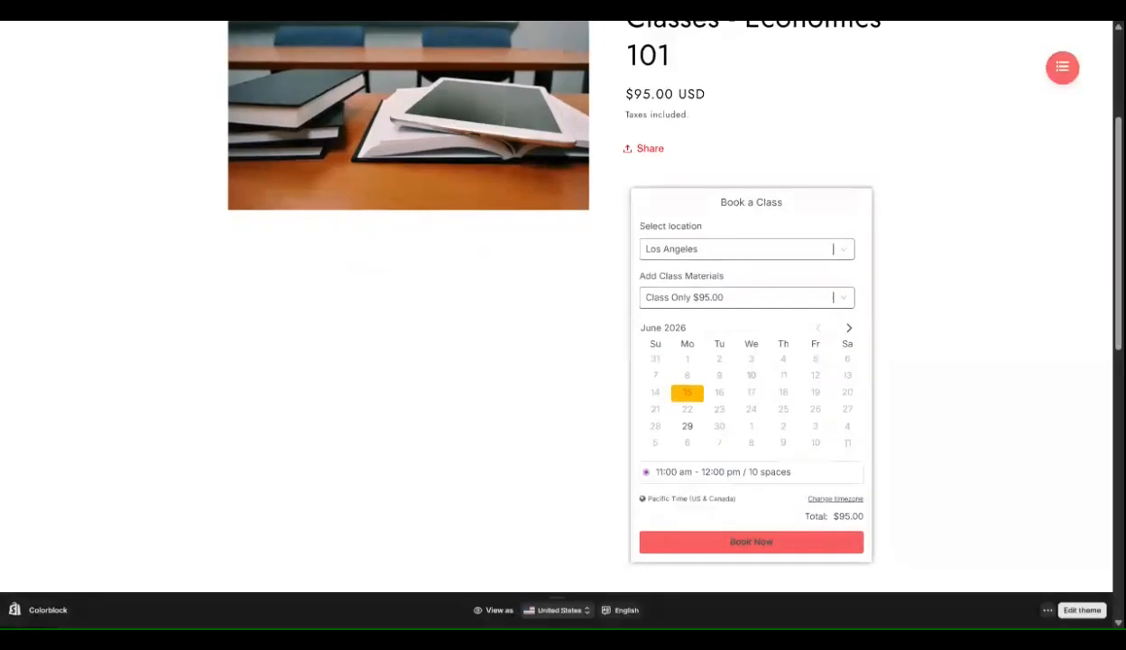
pyautogui.scroll(-1, 789, 174)
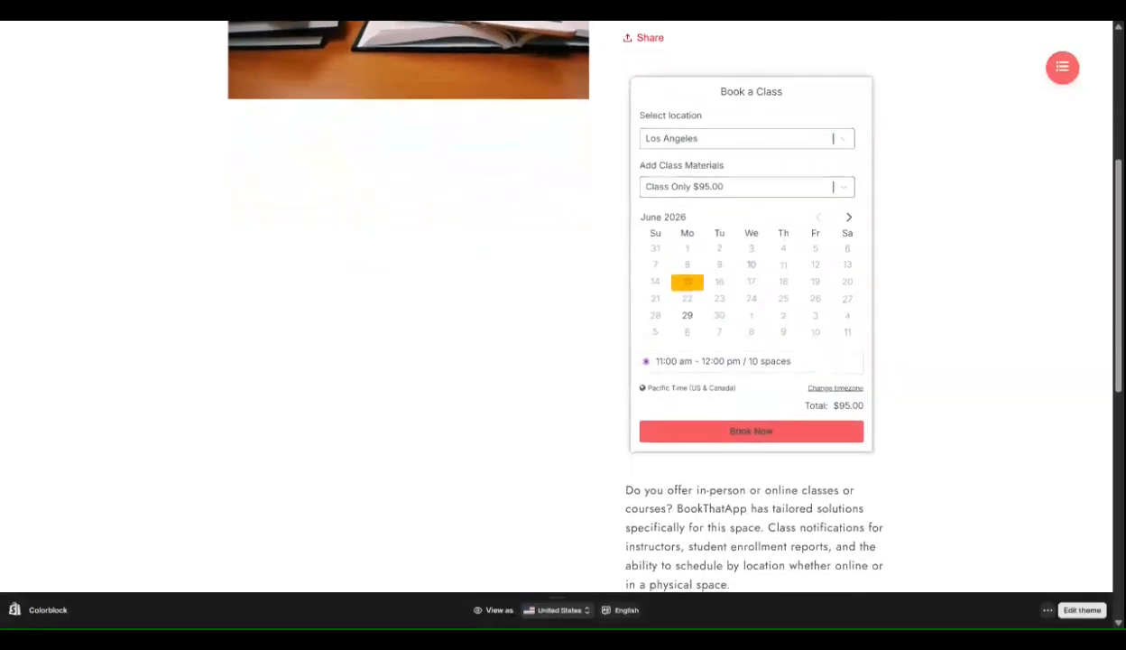
pyautogui.click(685, 317)
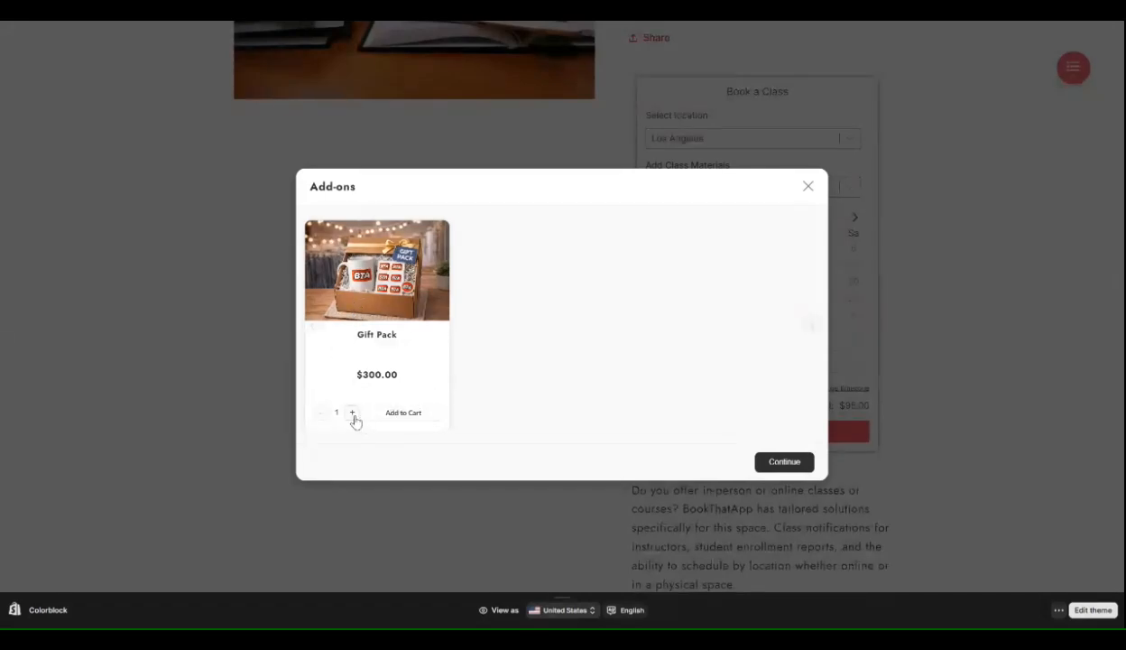
# - Add one Gift Pack add-on to the class booking, continue to the cart and proceed to the checkout page
pyautogui.click(403, 412)
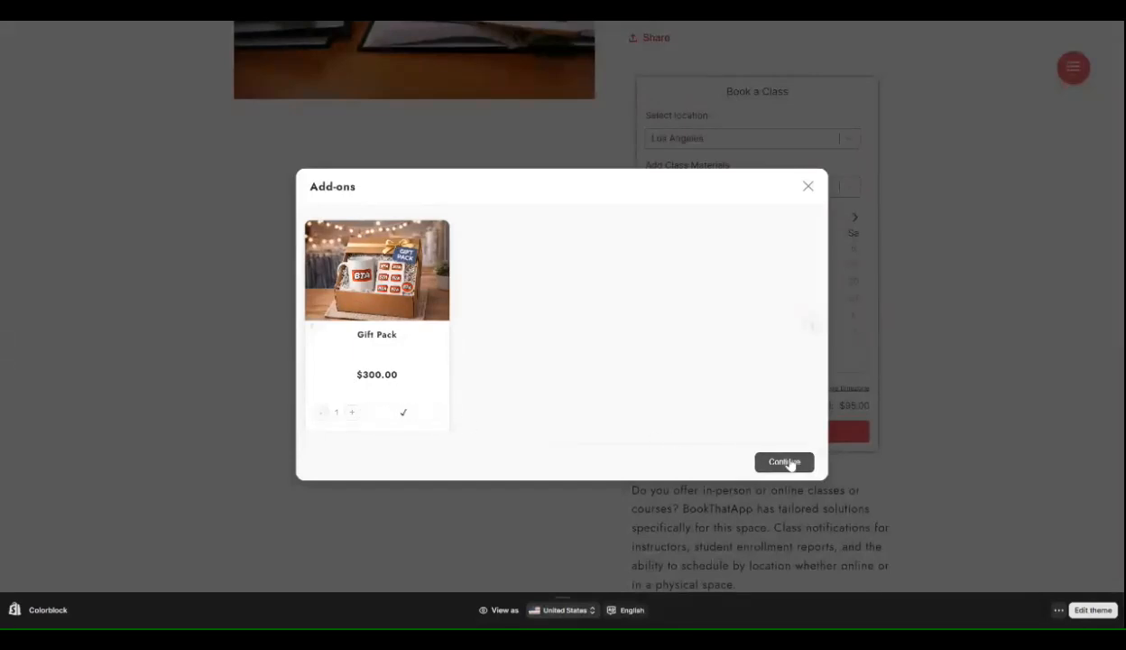
pyautogui.click(786, 462)
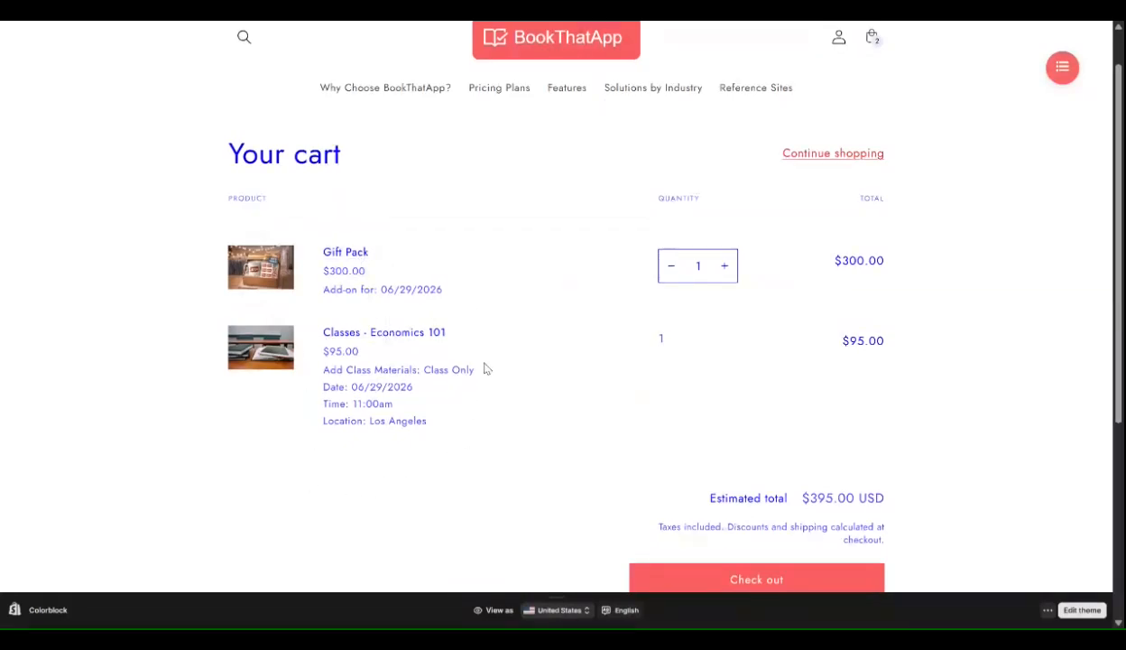
pyautogui.scroll(-3, 484, 368)
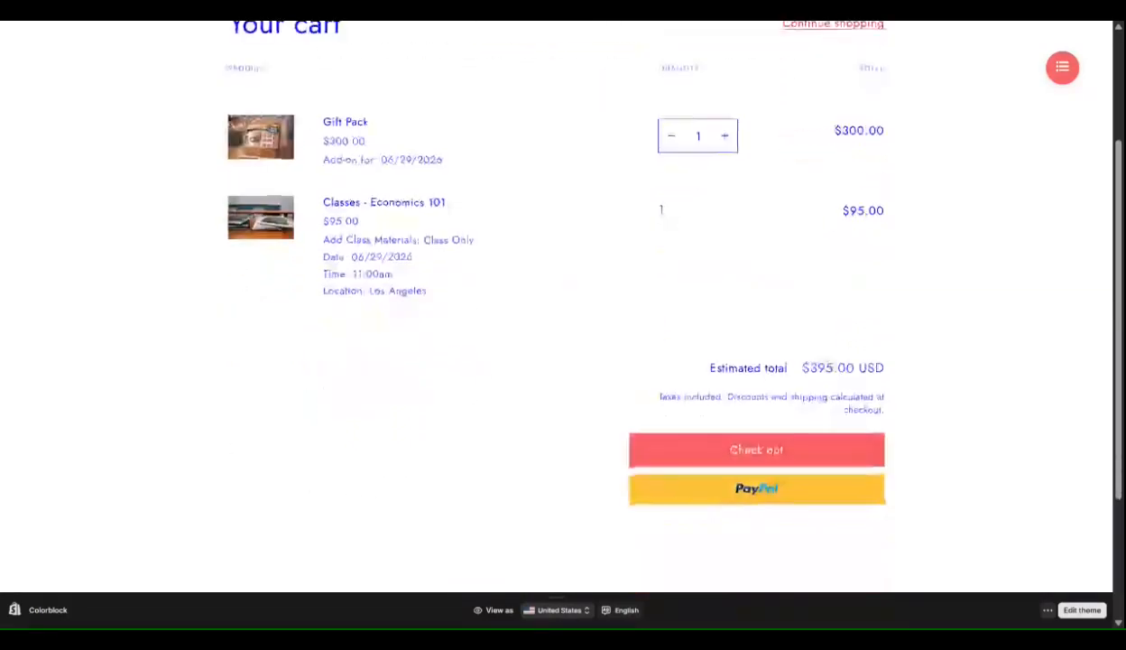
pyautogui.click(744, 451)
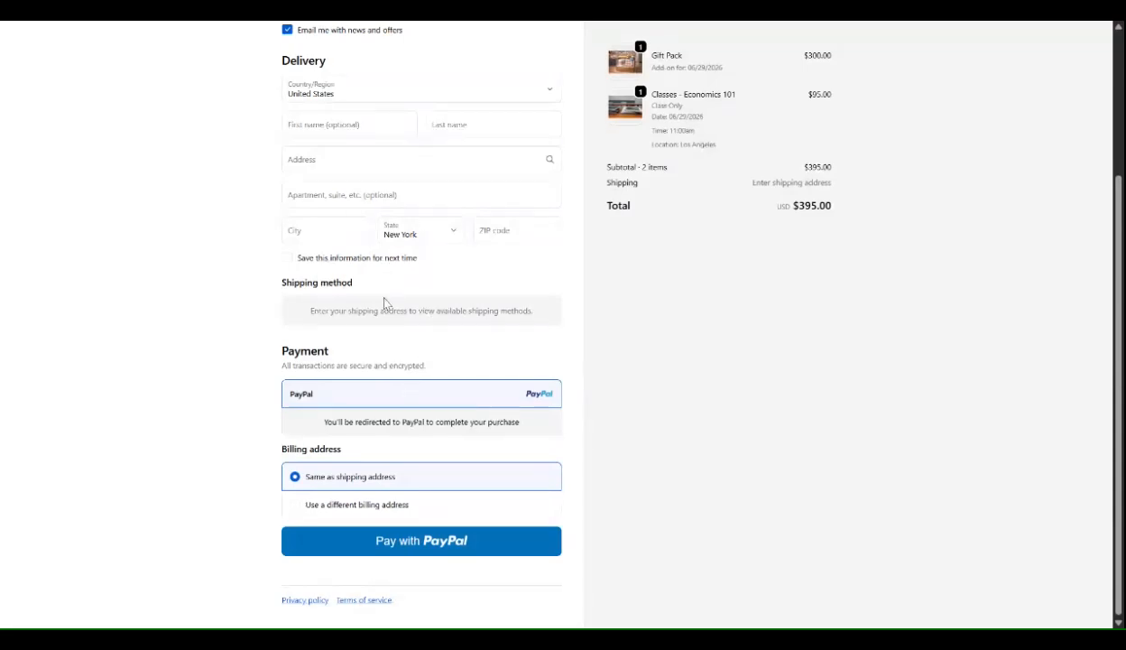
pyautogui.scroll(3, 373, 293)
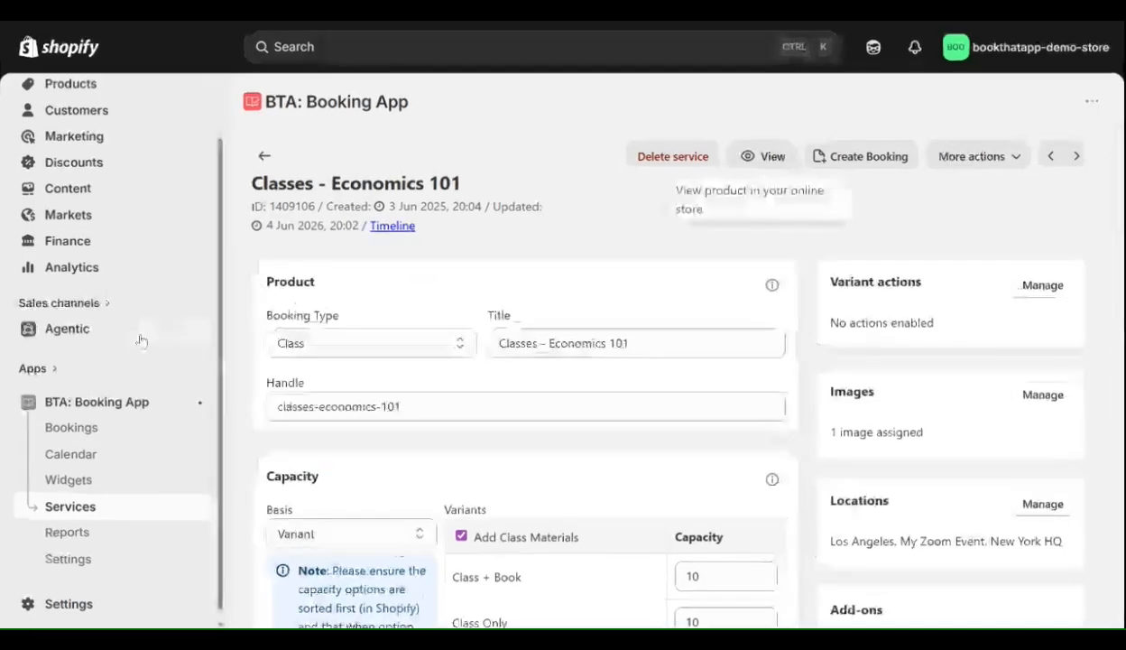
# - Return to the booking app's widgets, look over the available widget types and open the store-wide Events Calendar widget
pyautogui.scroll(-1, 112, 492)
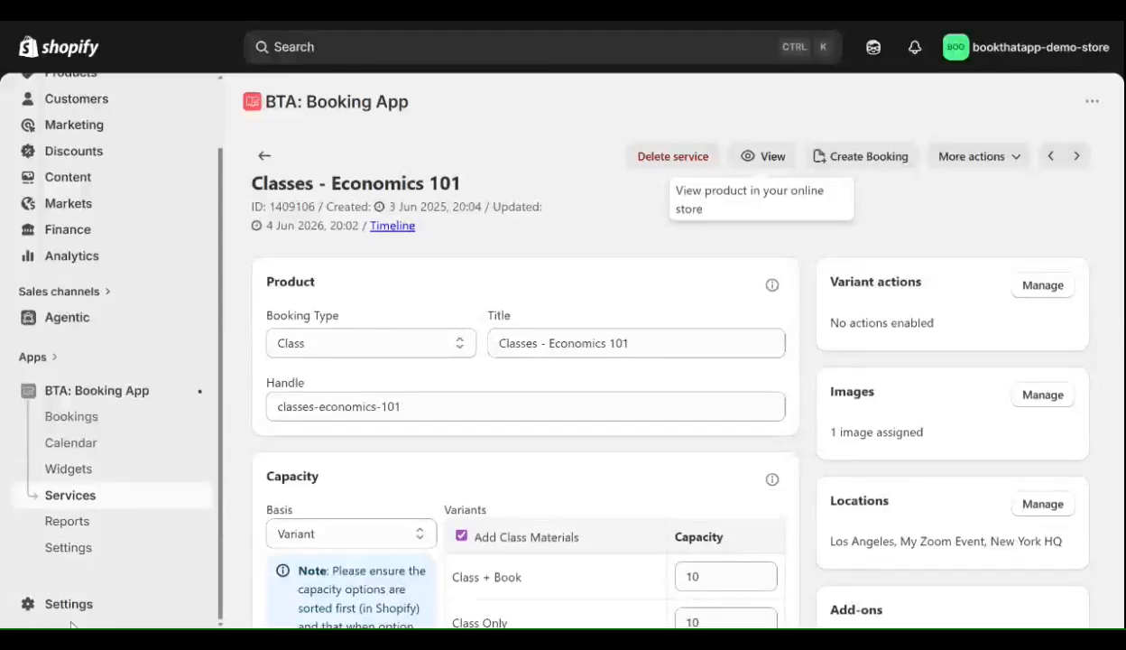
pyautogui.click(76, 471)
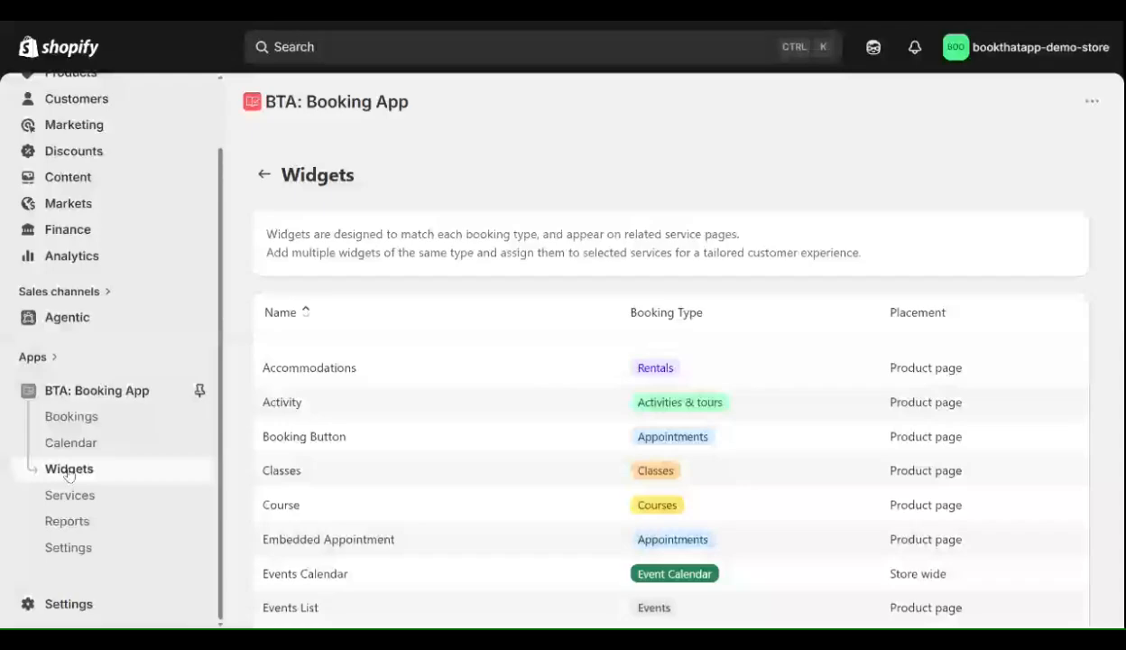
pyautogui.scroll(-2, 535, 427)
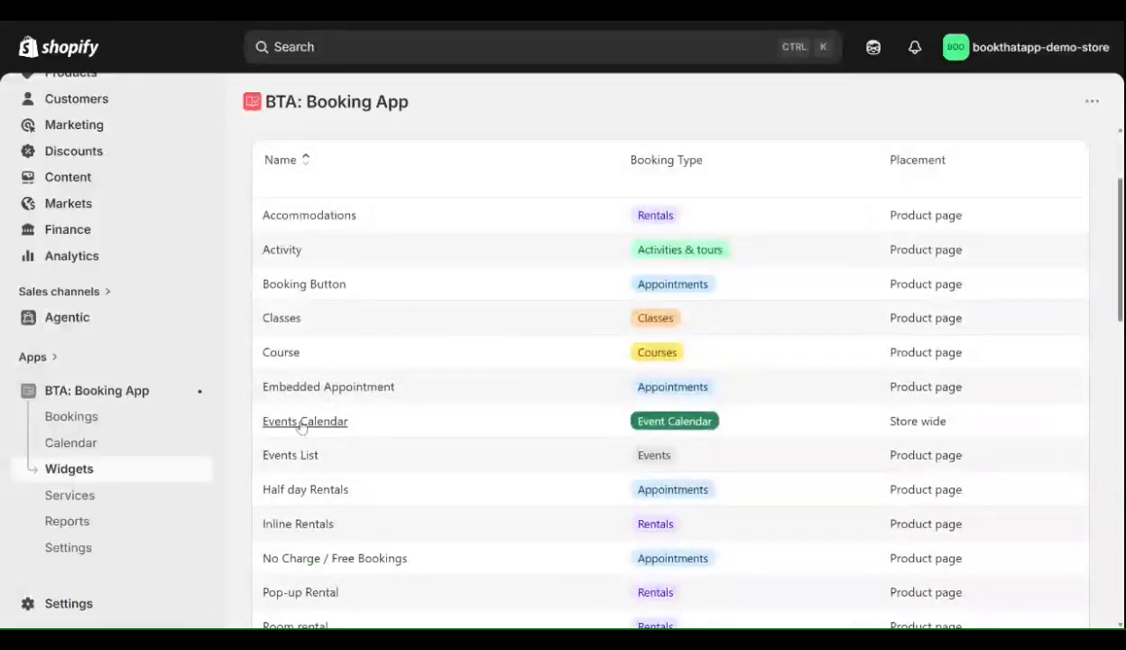
pyautogui.scroll(-10, 311, 421)
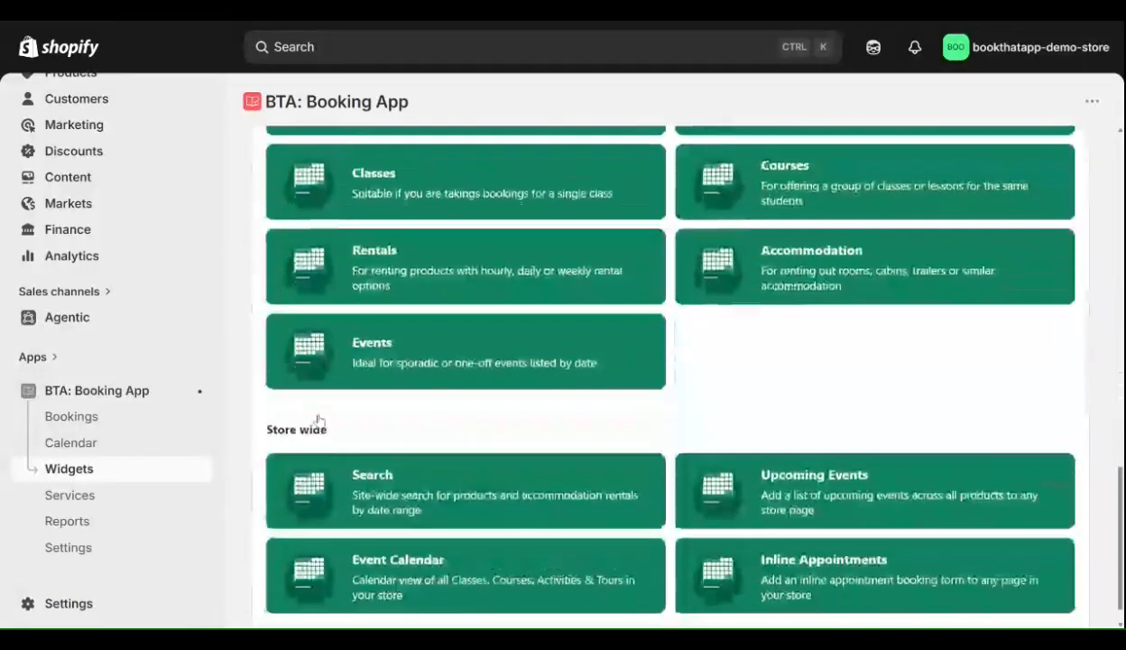
pyautogui.scroll(-1, 343, 402)
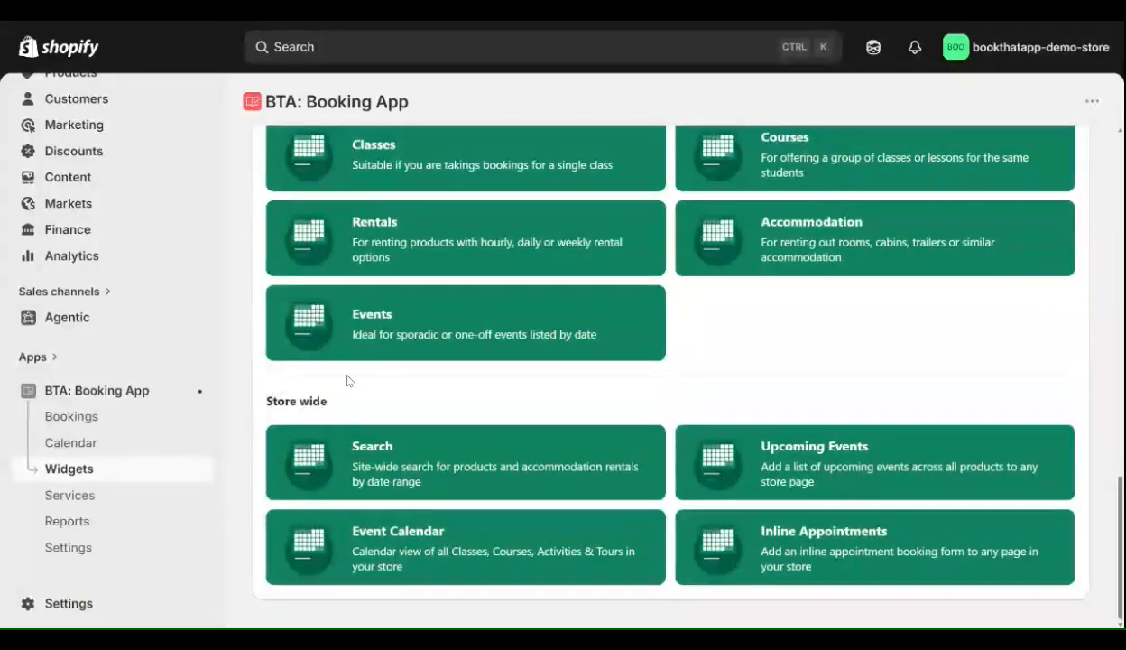
pyautogui.click(391, 549)
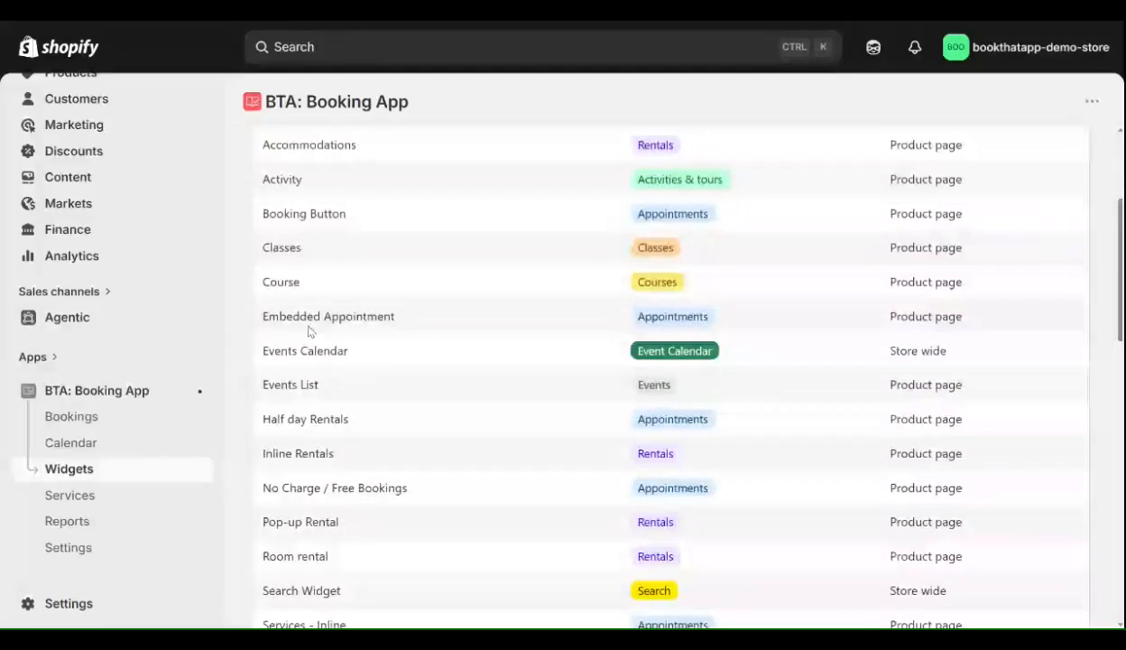
pyautogui.click(304, 352)
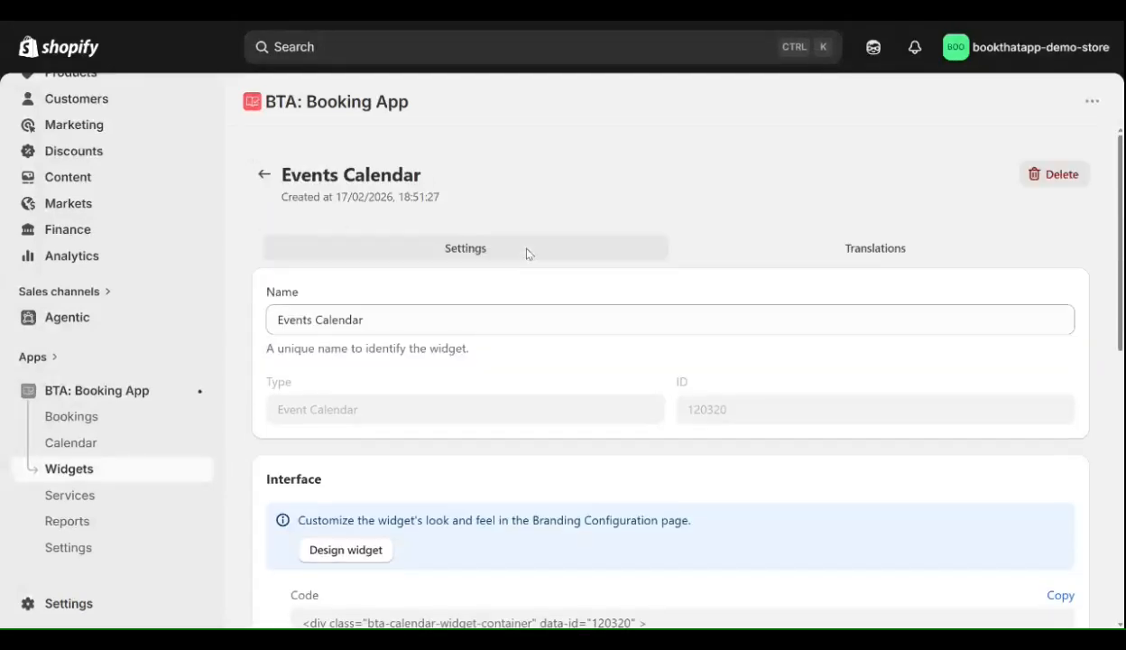
# - Examine the Events Calendar widget's embed code, image, default view and filter settings, and its monthly calendar preview
pyautogui.scroll(-3, 526, 253)
pyautogui.scroll(-1, 528, 254)
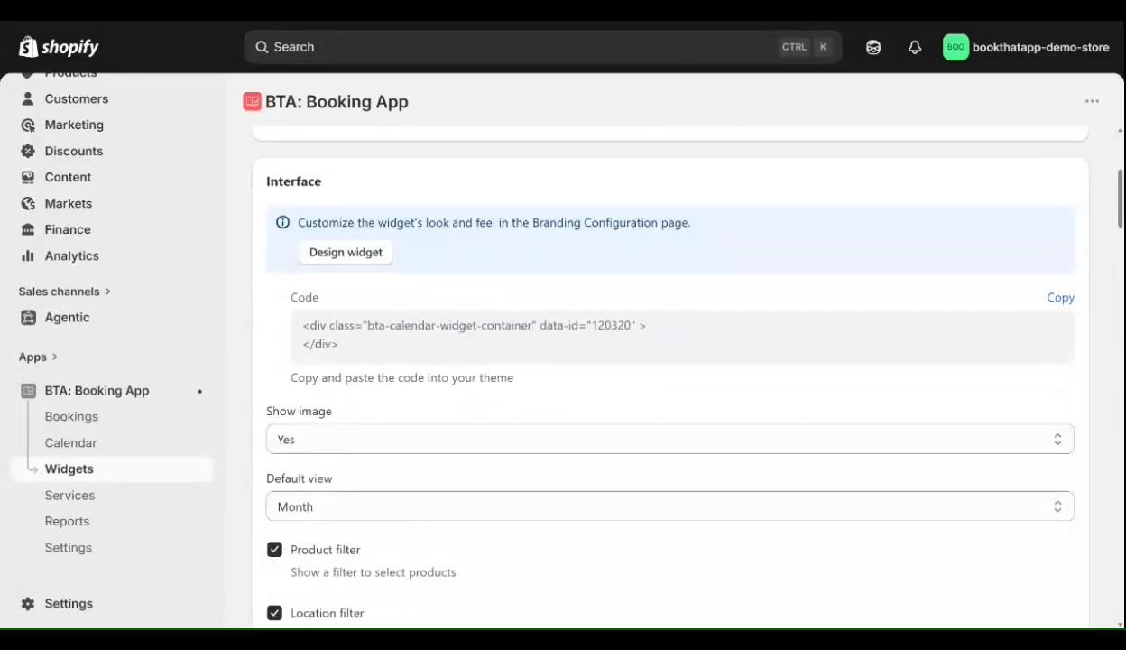
pyautogui.scroll(-1, 654, 368)
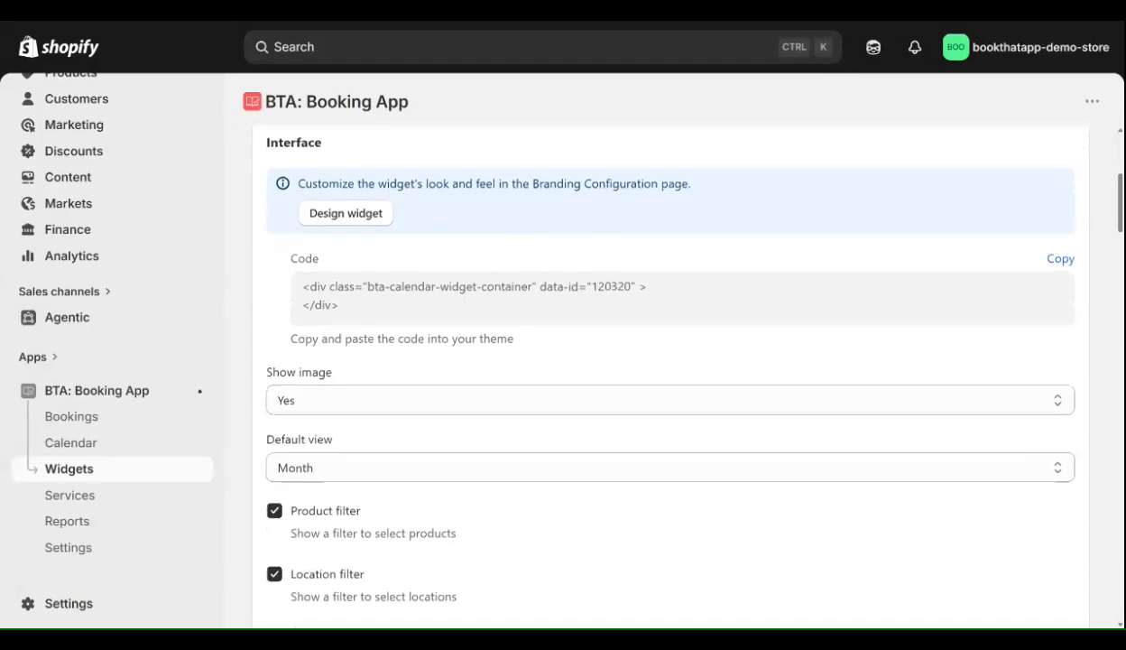
pyautogui.scroll(-3, 670, 380)
pyautogui.scroll(5, 432, 310)
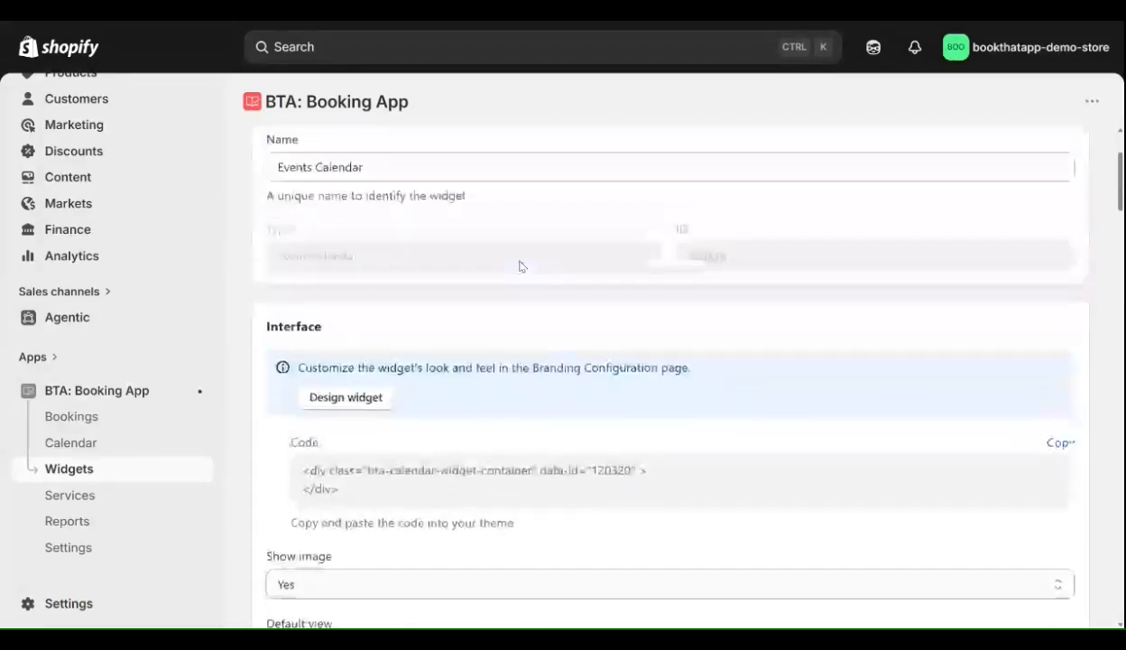
pyautogui.scroll(-10, 440, 296)
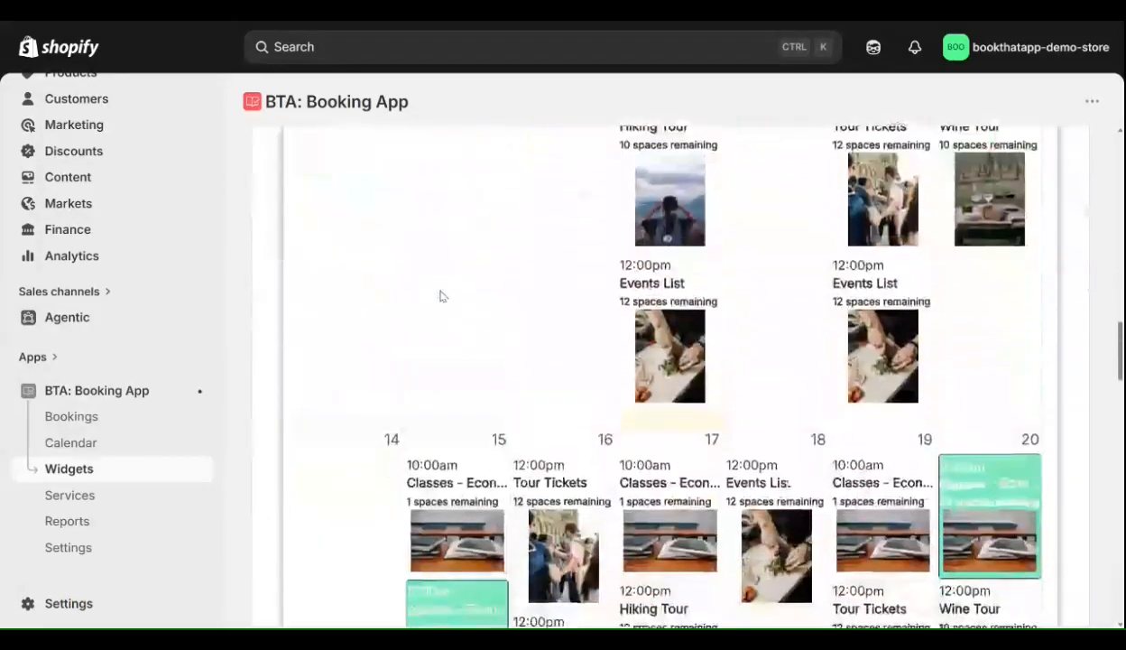
pyautogui.scroll(6, 440, 296)
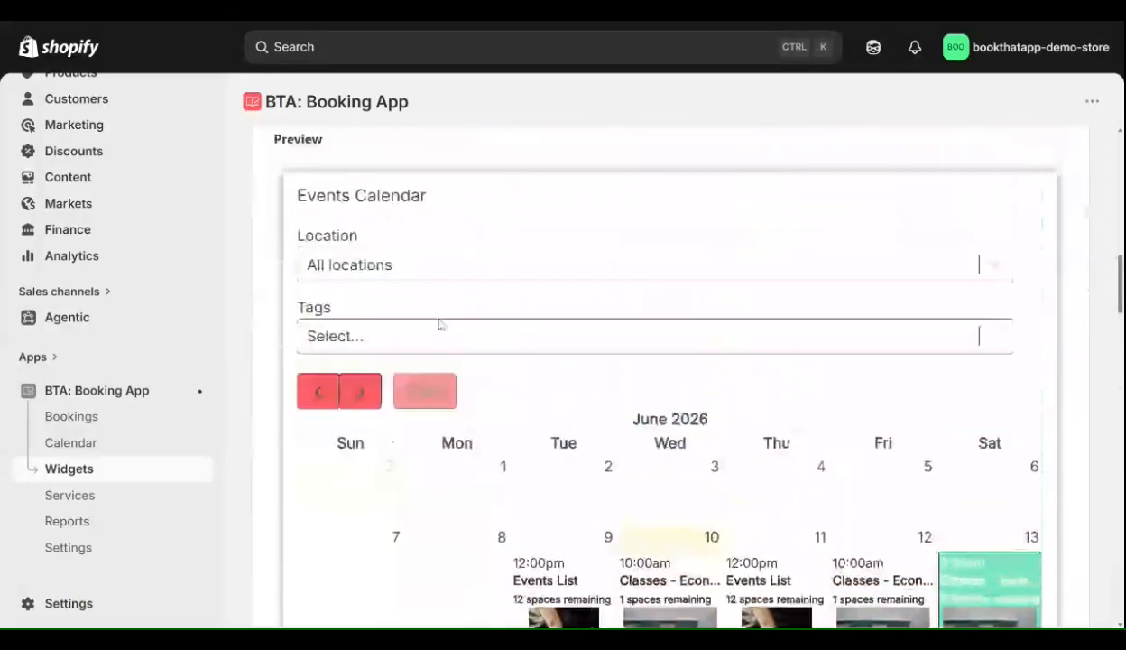
pyautogui.scroll(-3, 919, 422)
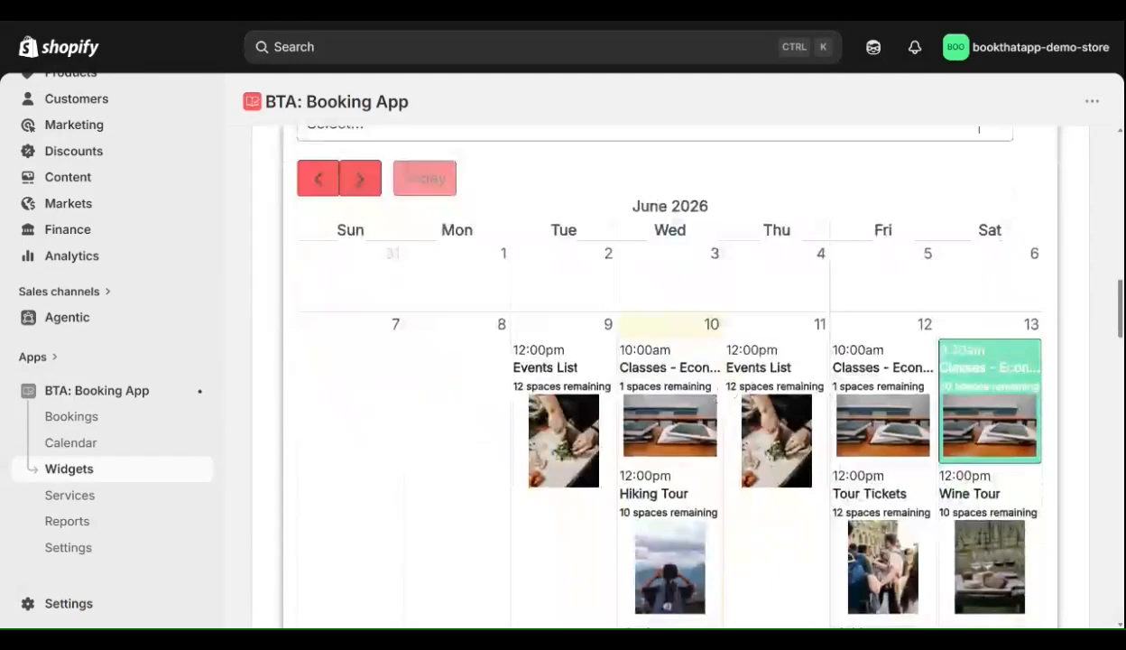
pyautogui.scroll(-2, 919, 421)
pyautogui.scroll(3, 990, 285)
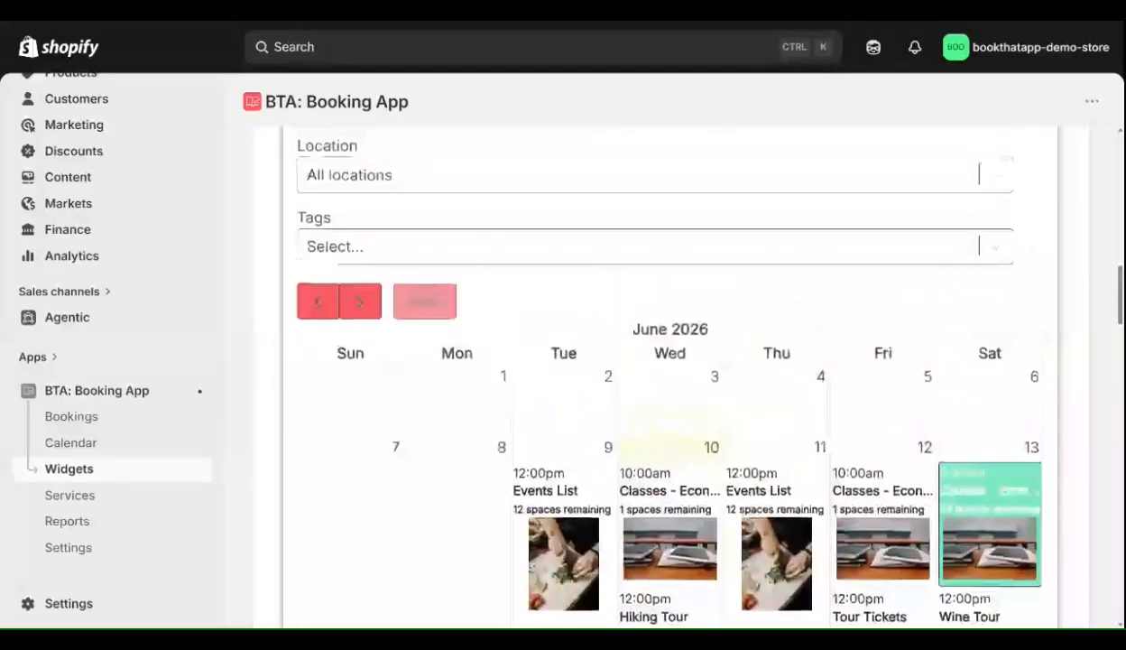
pyautogui.scroll(8, 686, 379)
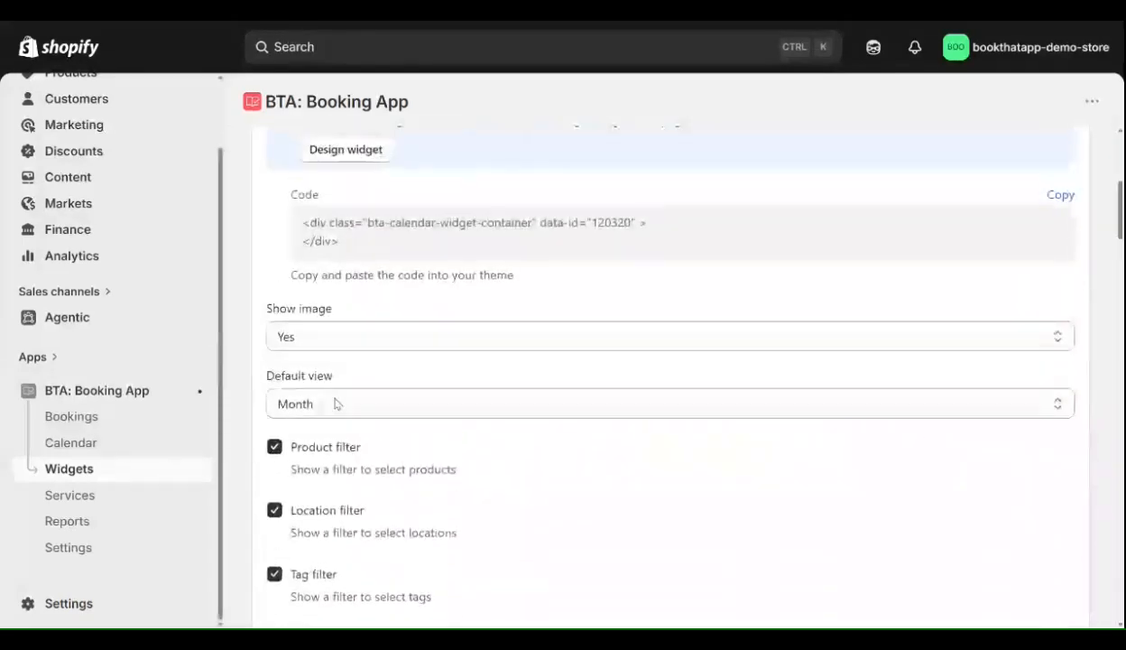
# - Look through the booking app's settings and open its Templates page
pyautogui.click(71, 547)
pyautogui.scroll(-10, 281, 311)
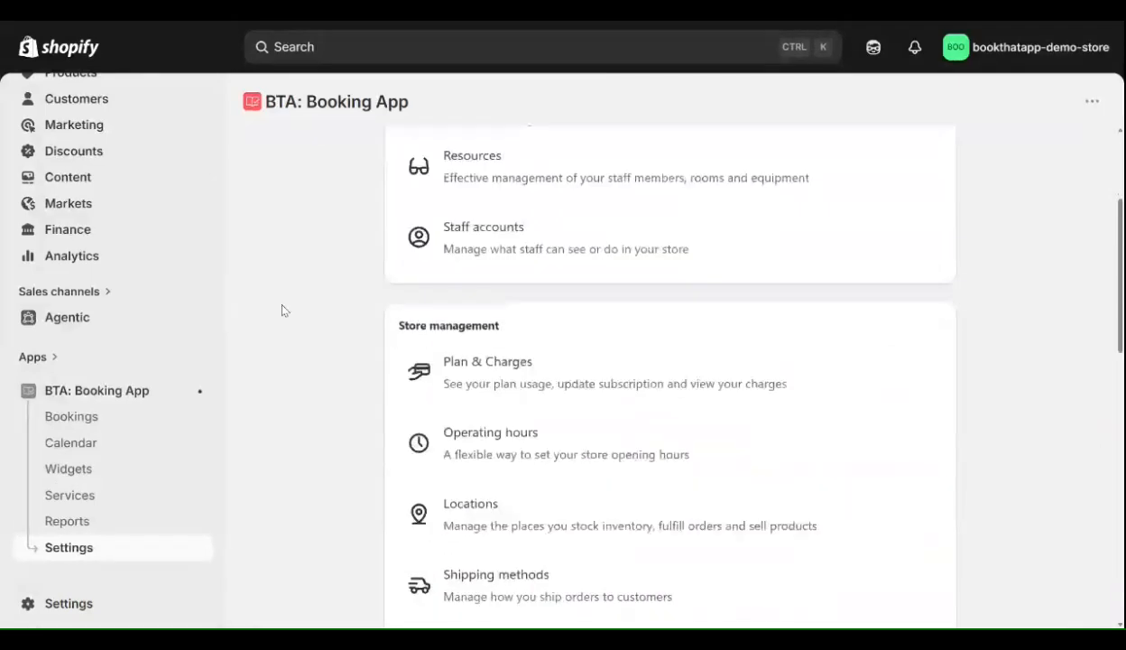
pyautogui.scroll(2, 282, 310)
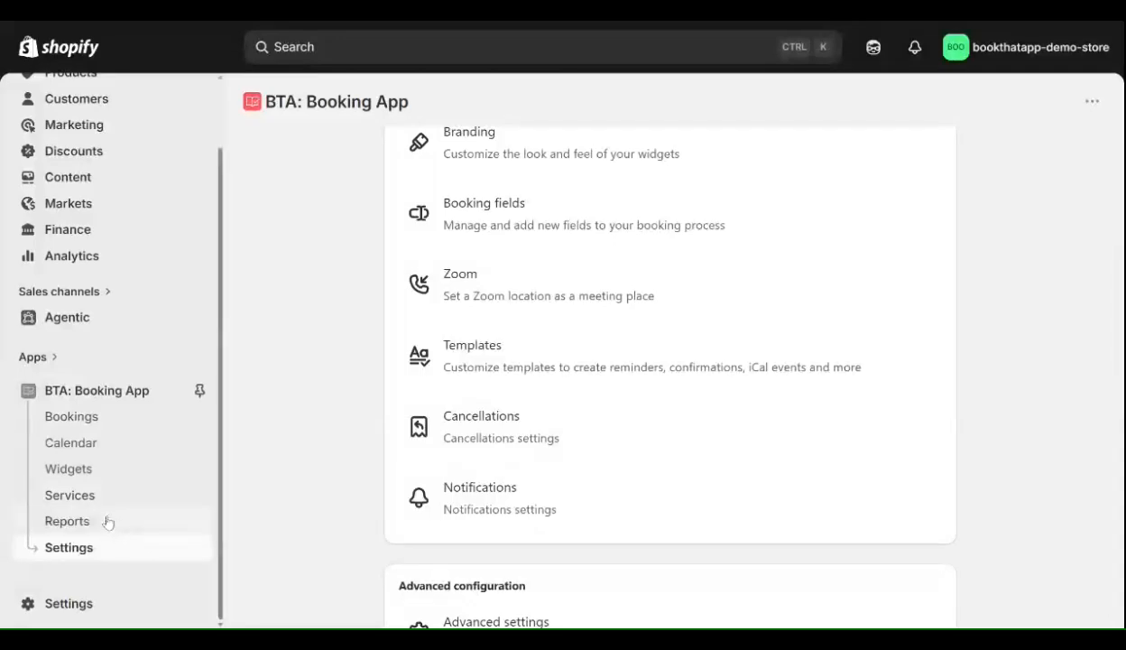
pyautogui.click(503, 360)
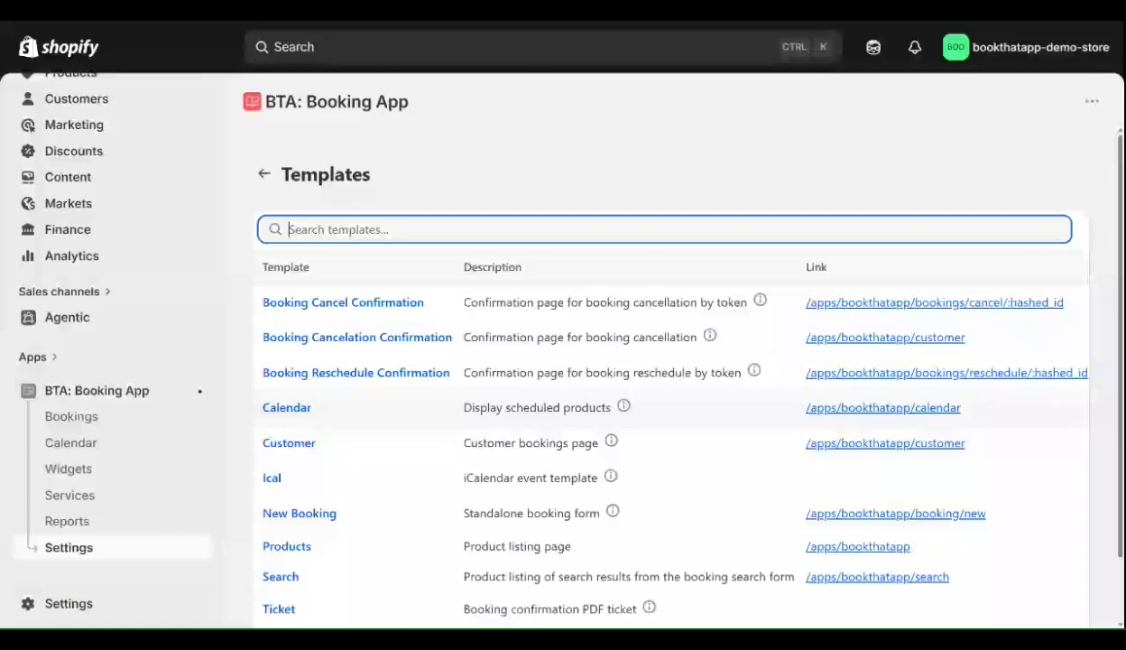
# - Open the Calendar template, look through its code and return to the Templates list
pyautogui.tripleClick(485, 408)
pyautogui.click(534, 408)
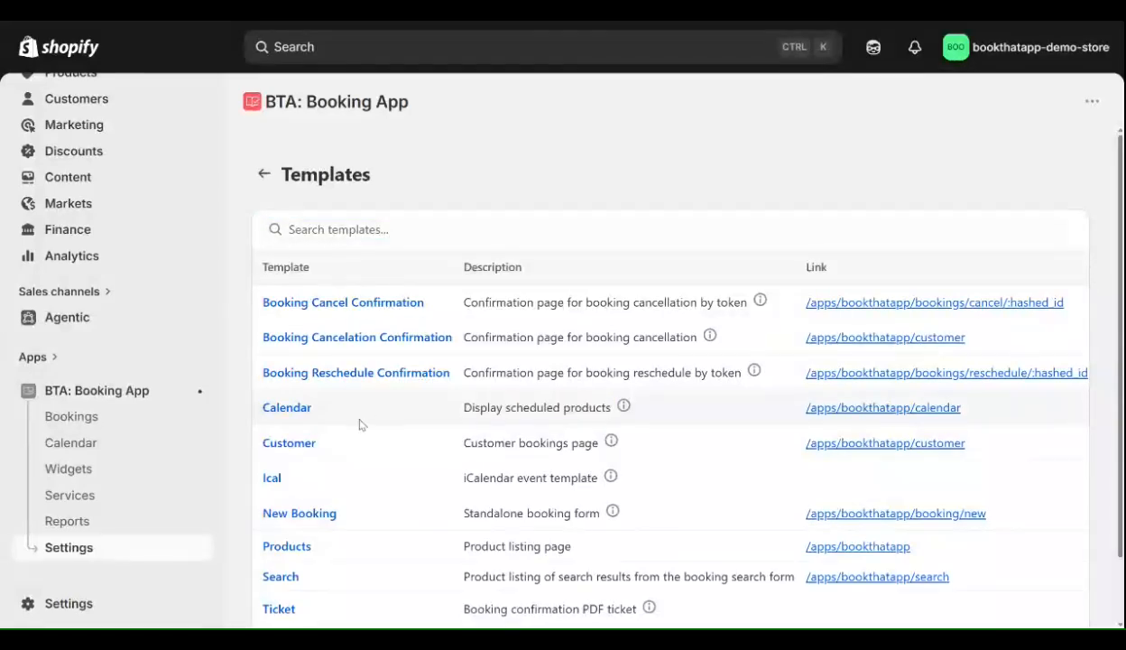
pyautogui.click(287, 407)
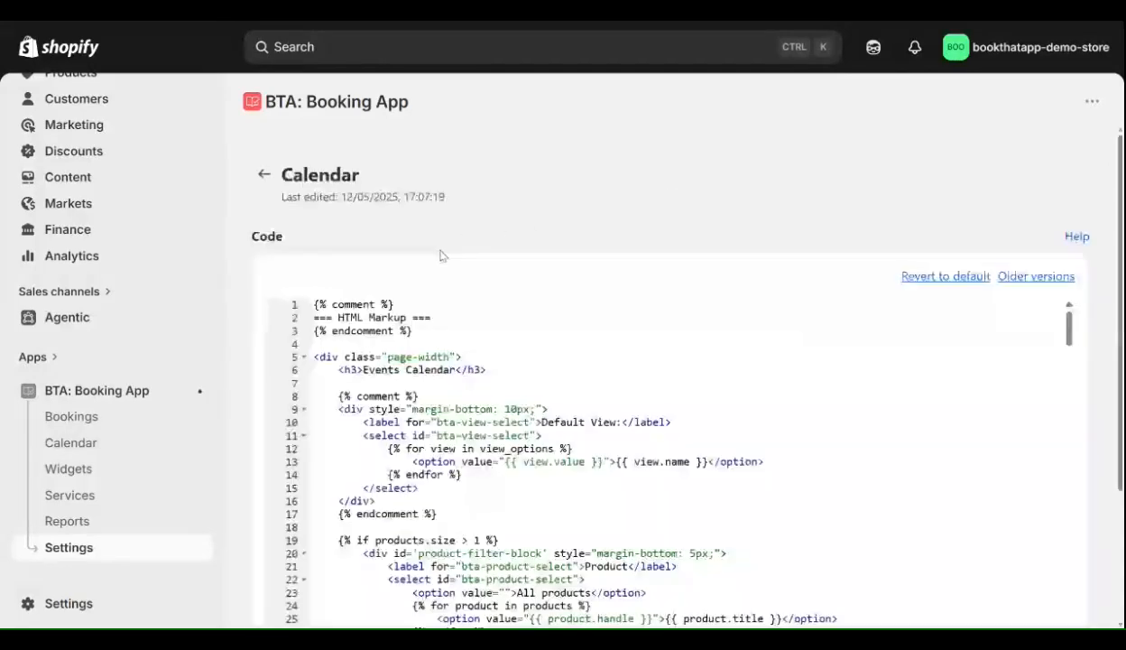
pyautogui.scroll(-2, 577, 451)
pyautogui.scroll(-5, 668, 406)
pyautogui.scroll(1, 668, 361)
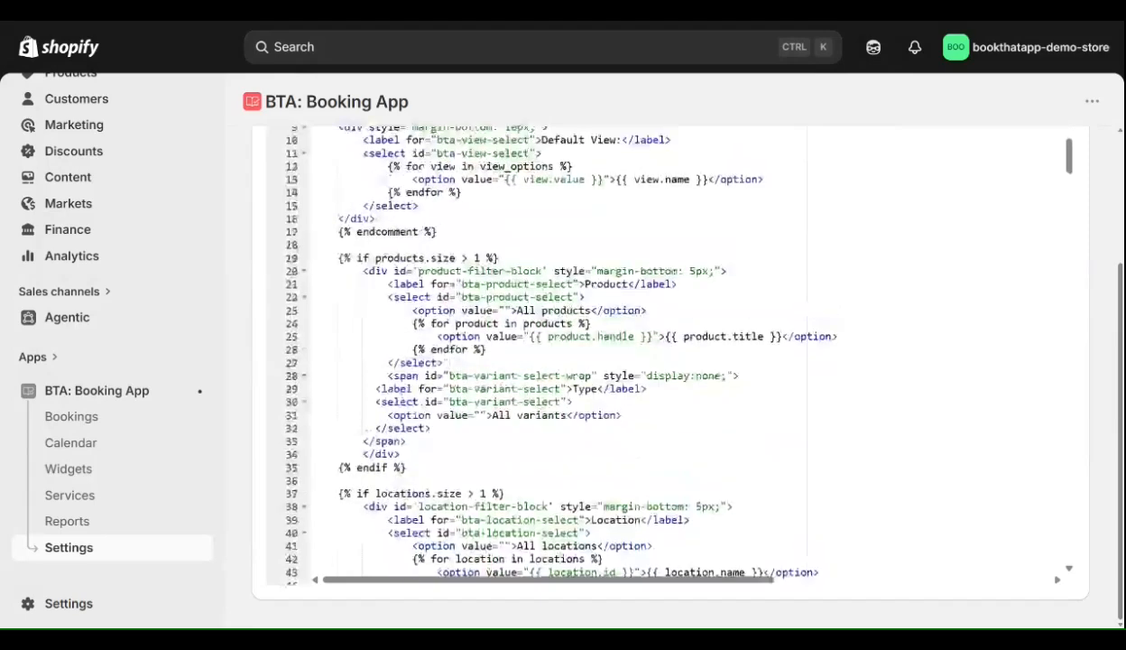
pyautogui.scroll(8, 668, 361)
pyautogui.click(266, 177)
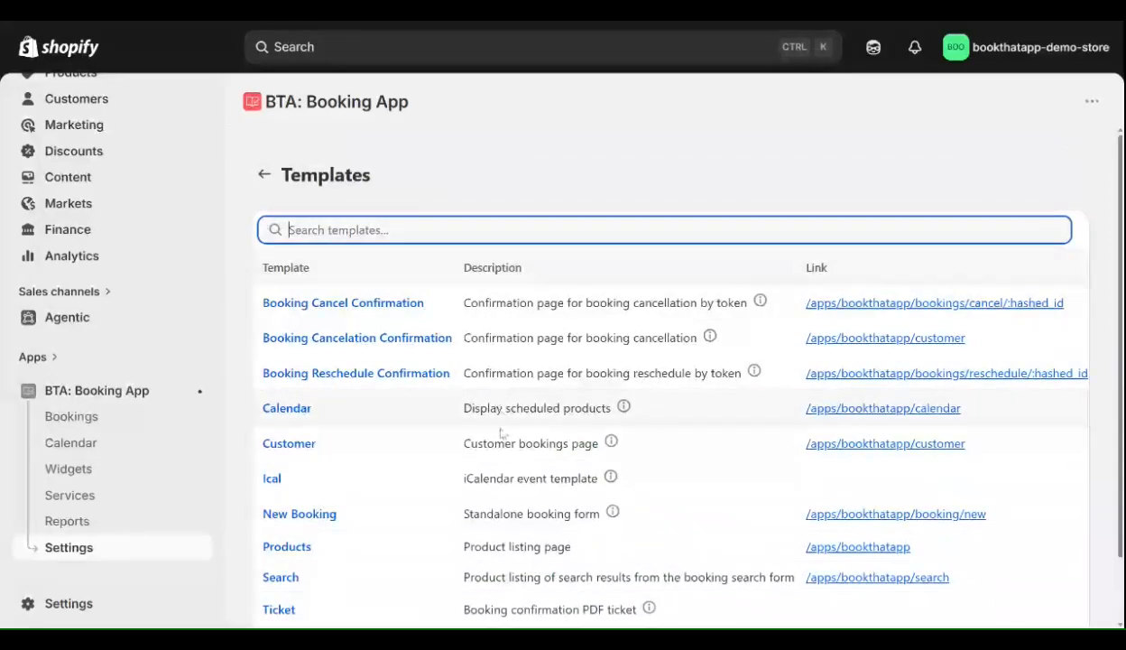
# - Open the Calendar template's storefront page and look through the scheduled products in its monthly Events Calendar
pyautogui.click(866, 408)
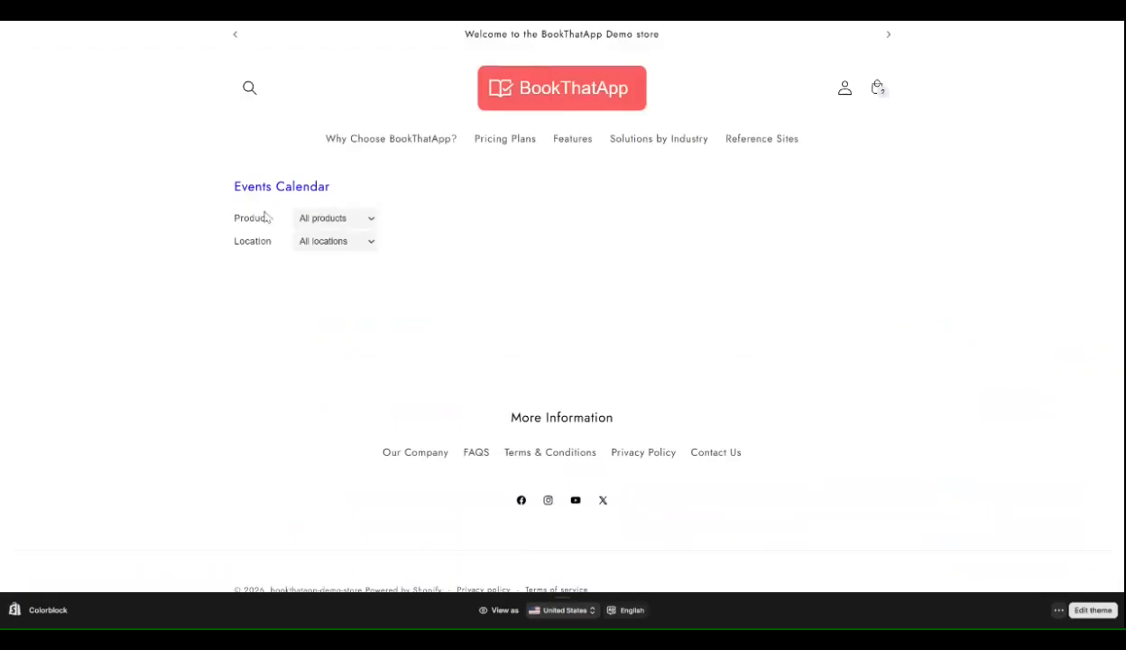
pyautogui.scroll(-2, 623, 238)
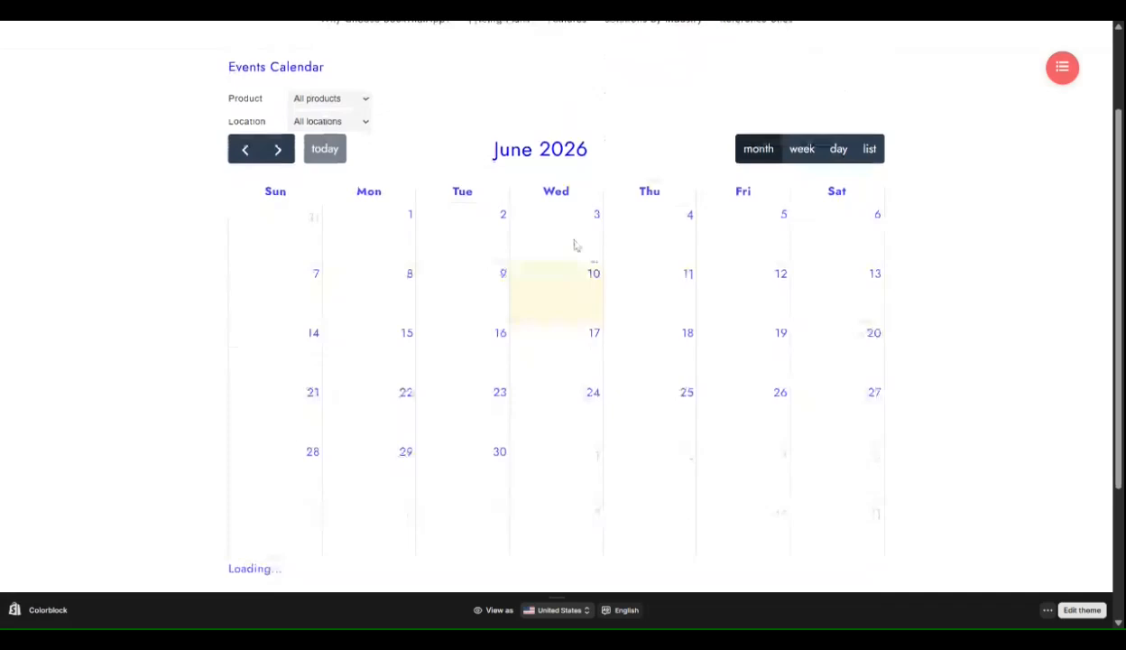
pyautogui.scroll(-1, 654, 335)
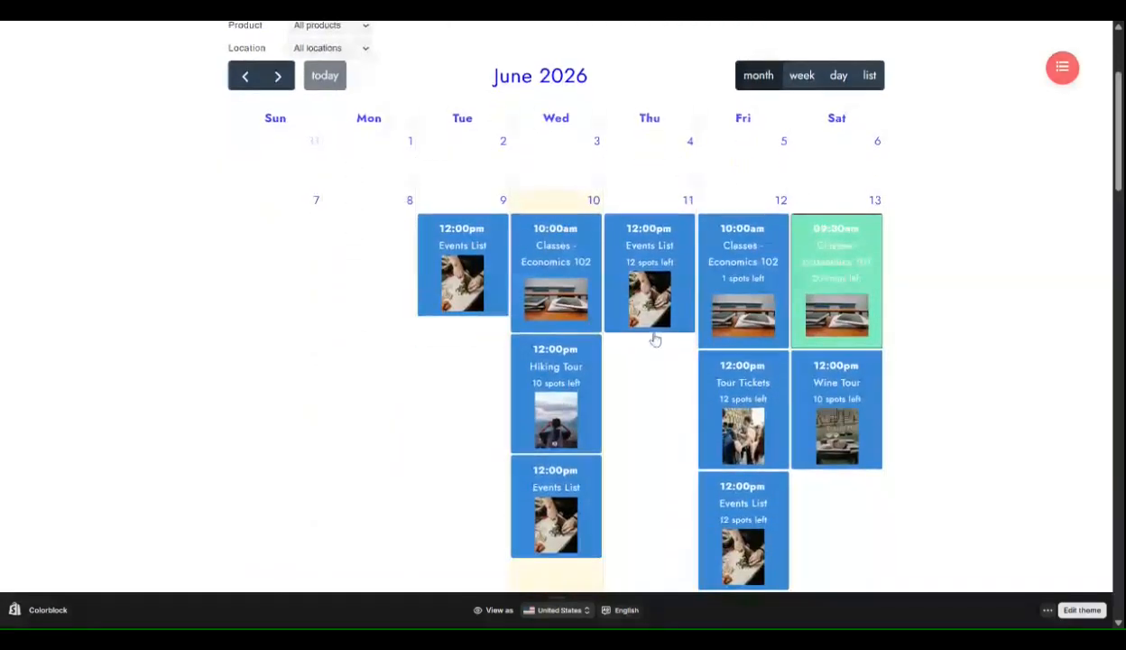
pyautogui.scroll(2, 655, 335)
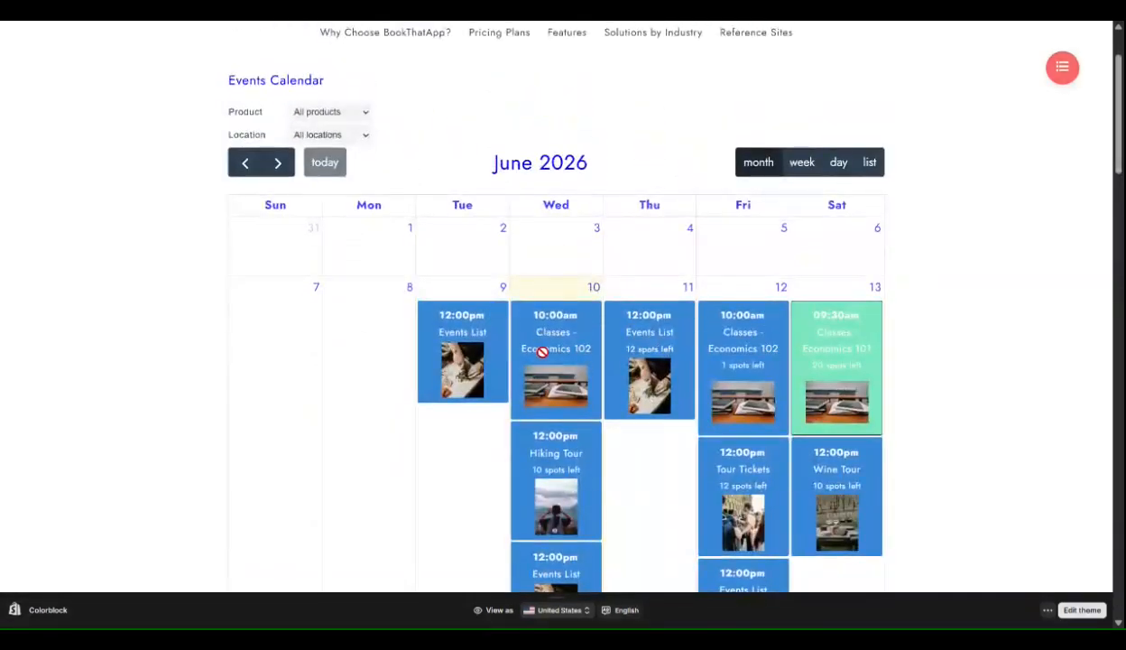
pyautogui.scroll(-1, 542, 351)
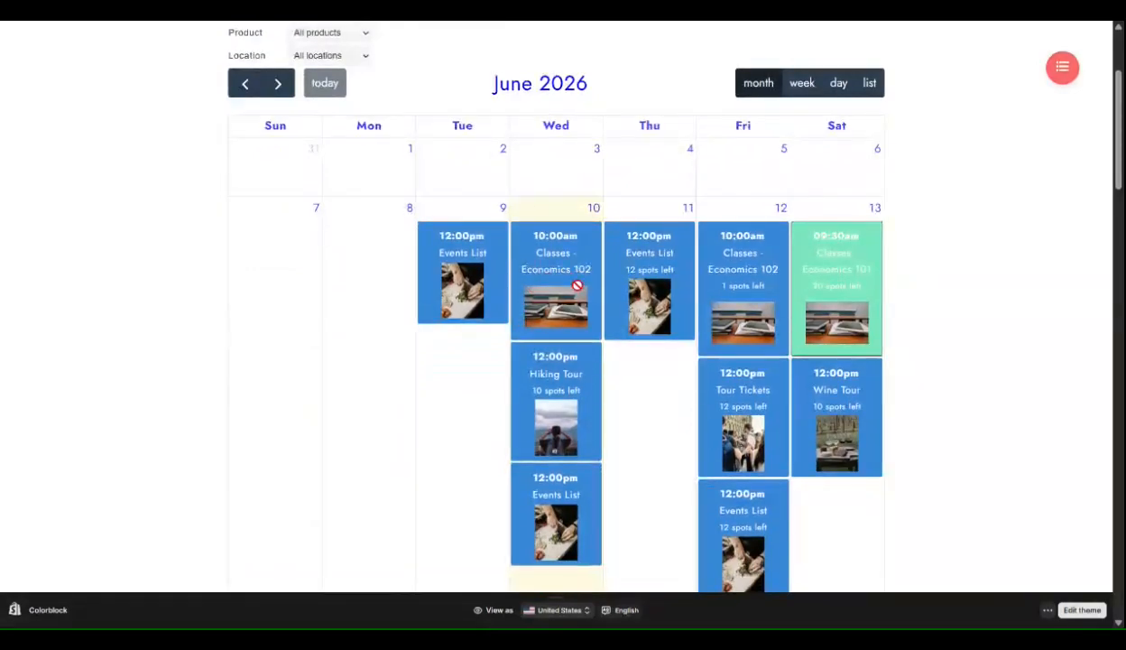
pyautogui.scroll(-12, 577, 285)
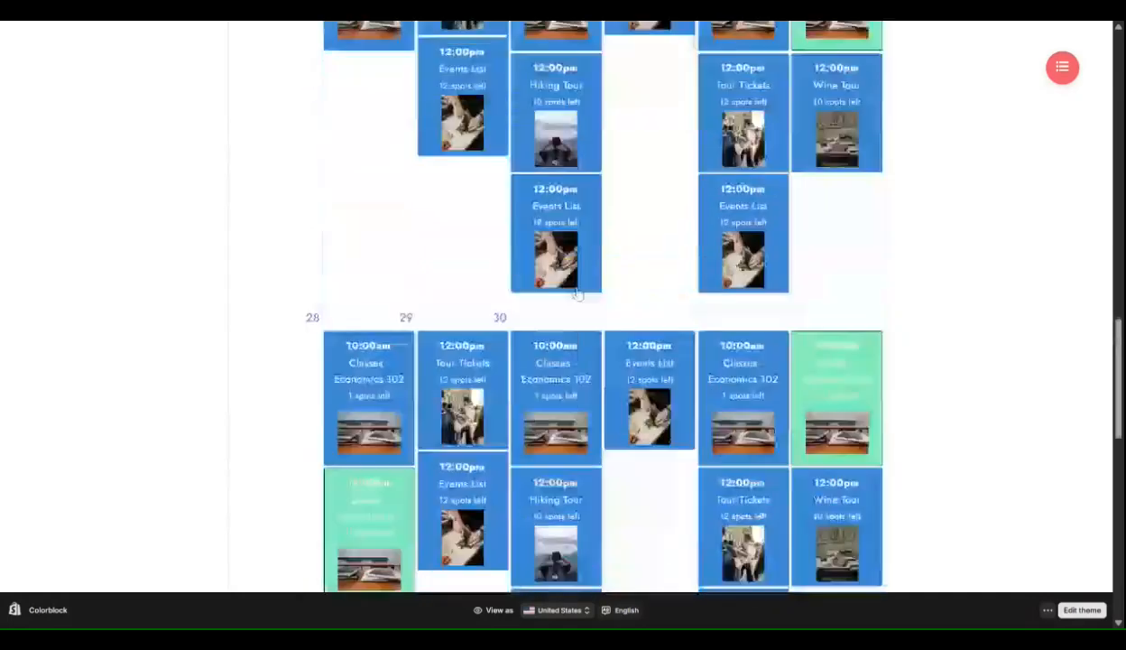